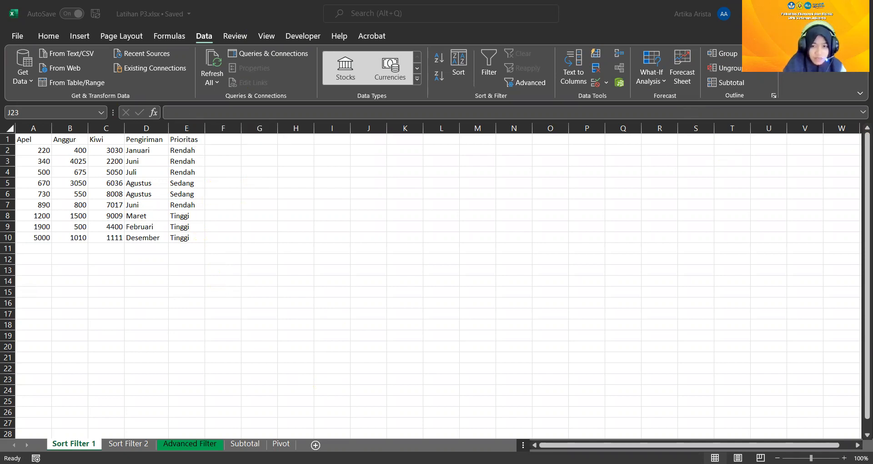
Apply all borders to the fruit data table in A1:E10
scroll(849, 398, up, 2)
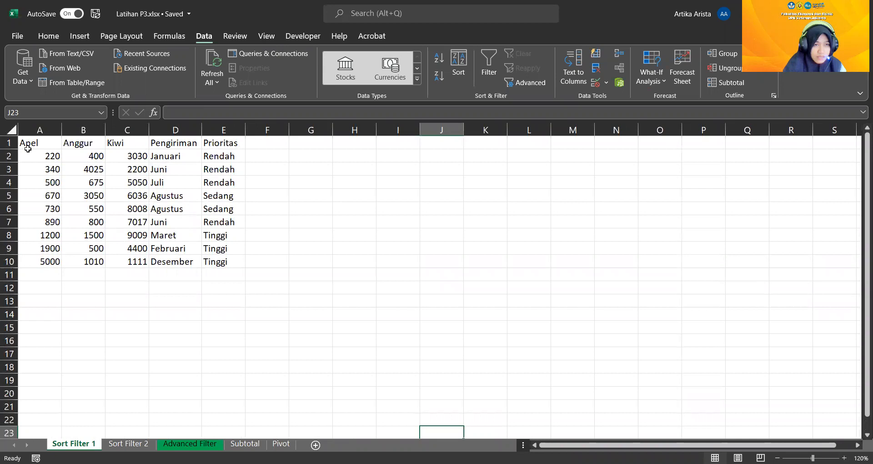
click(49, 36)
drag(46, 144, 231, 262)
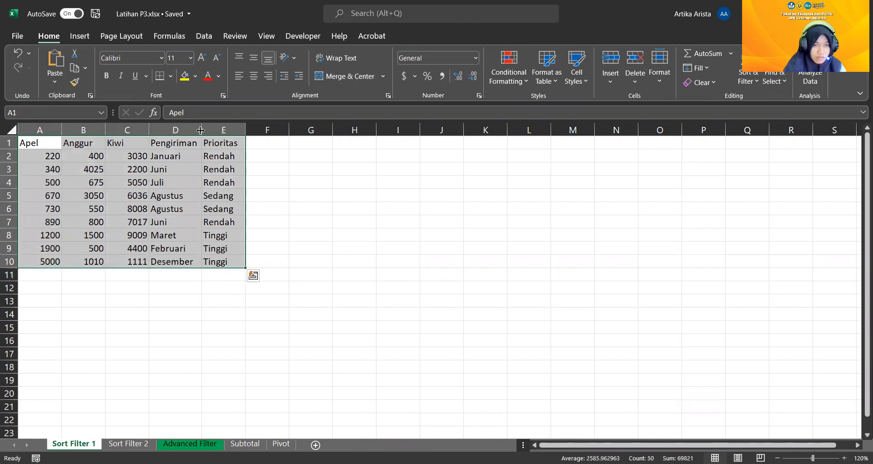
click(170, 77)
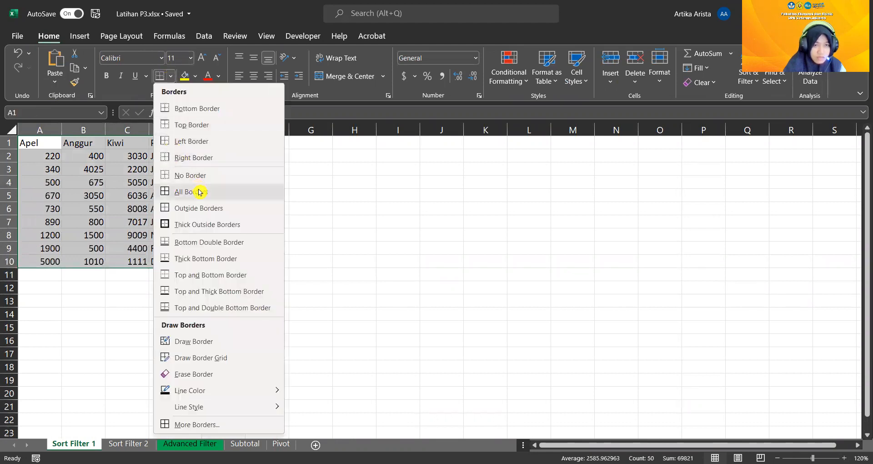
click(199, 192)
click(135, 156)
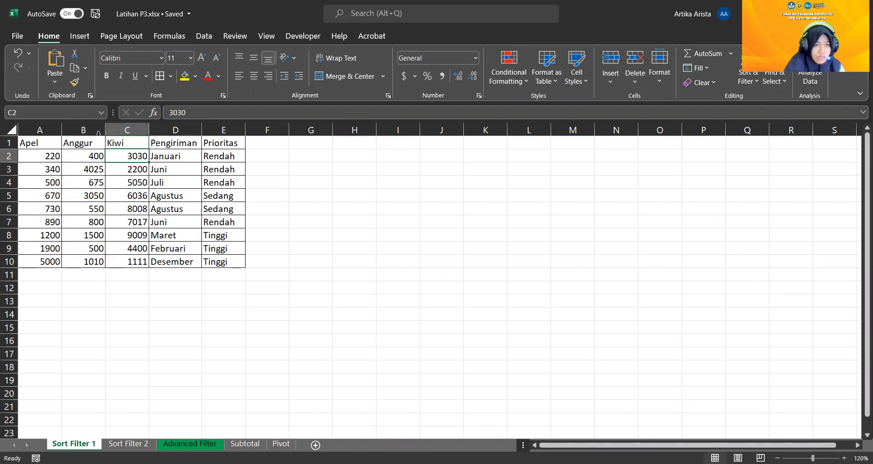
Custom sort the table A1:E10 by the Apel column on cell values, ordered smallest to largest
click(42, 156)
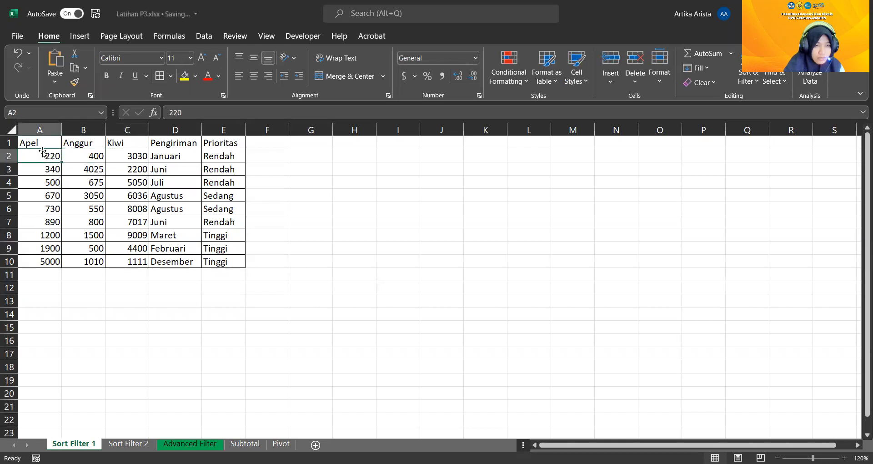
click(45, 142)
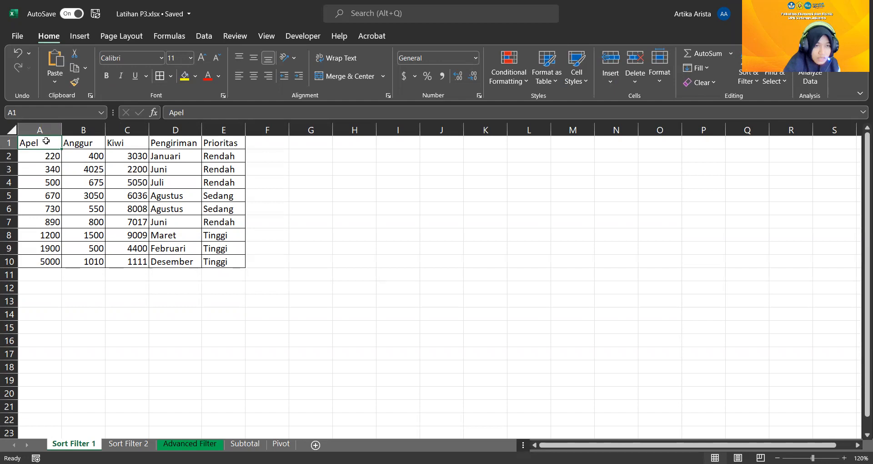
drag(45, 142, 245, 263)
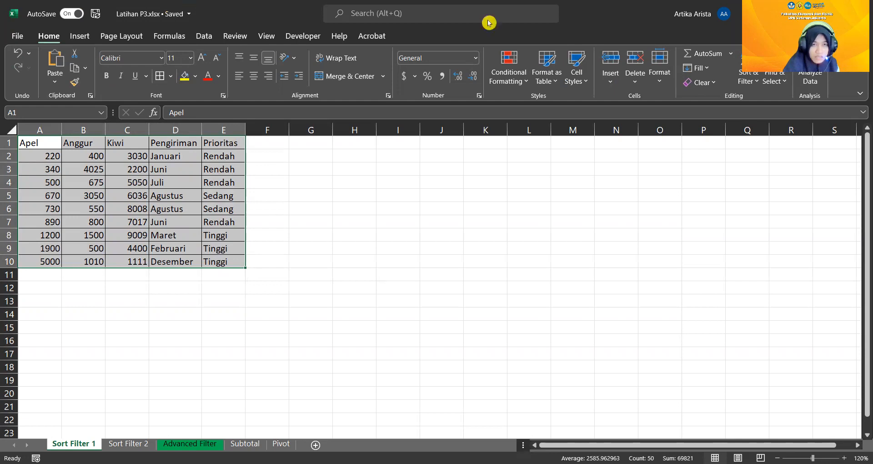
click(205, 36)
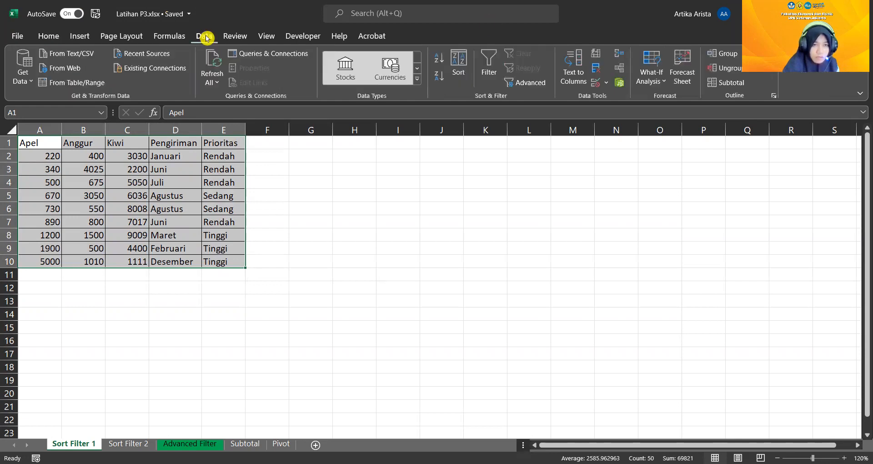
click(459, 67)
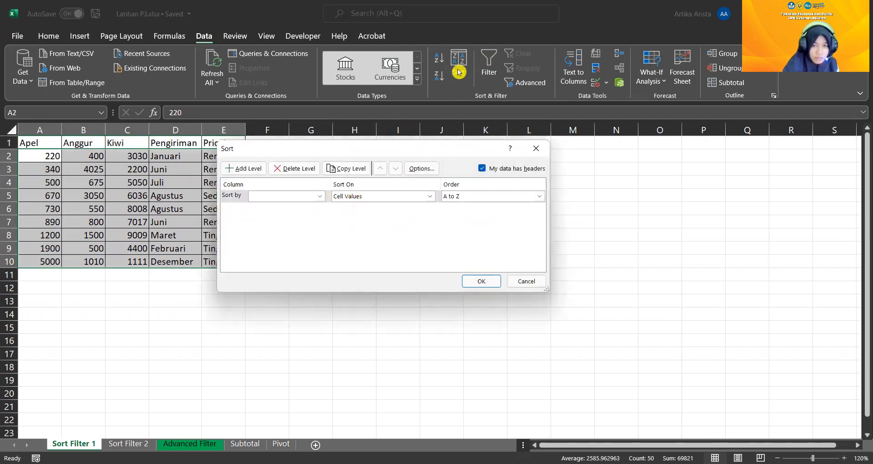
click(322, 197)
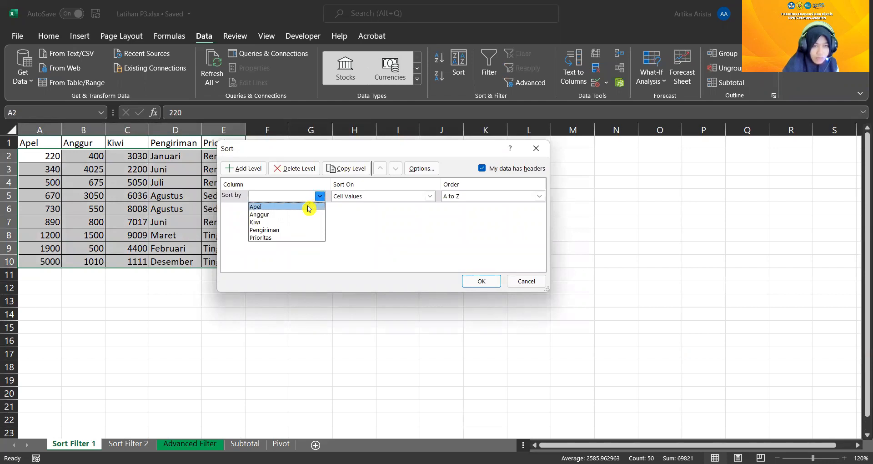
click(308, 208)
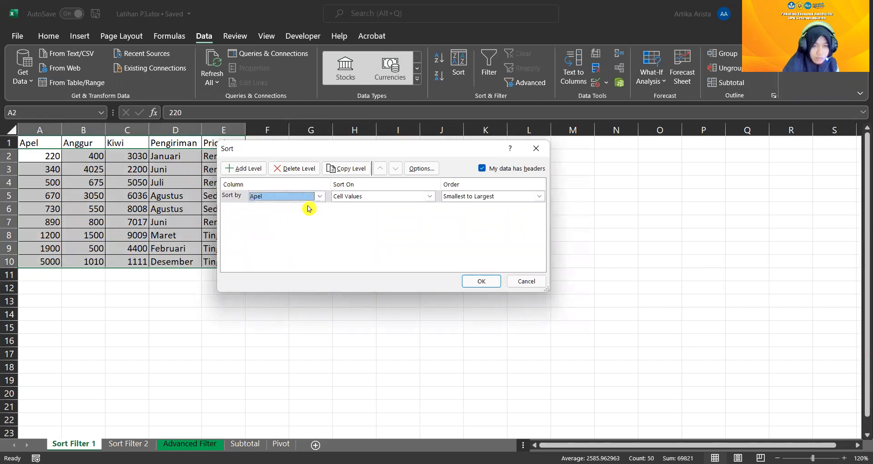
click(342, 199)
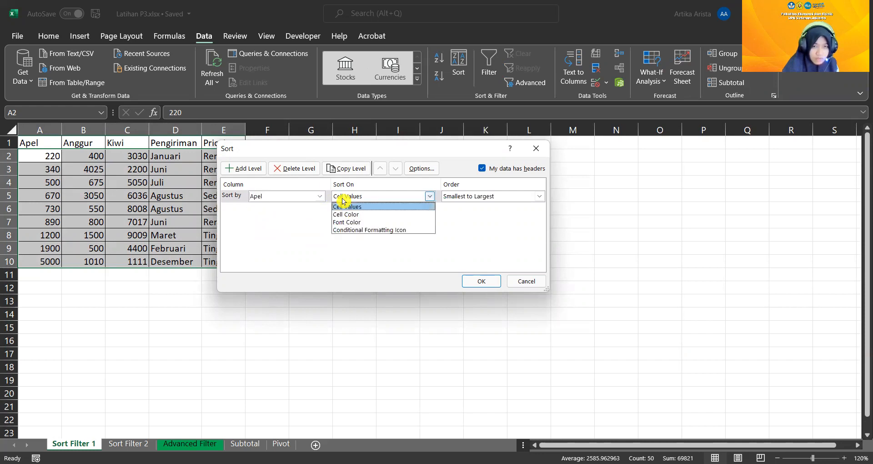
click(368, 208)
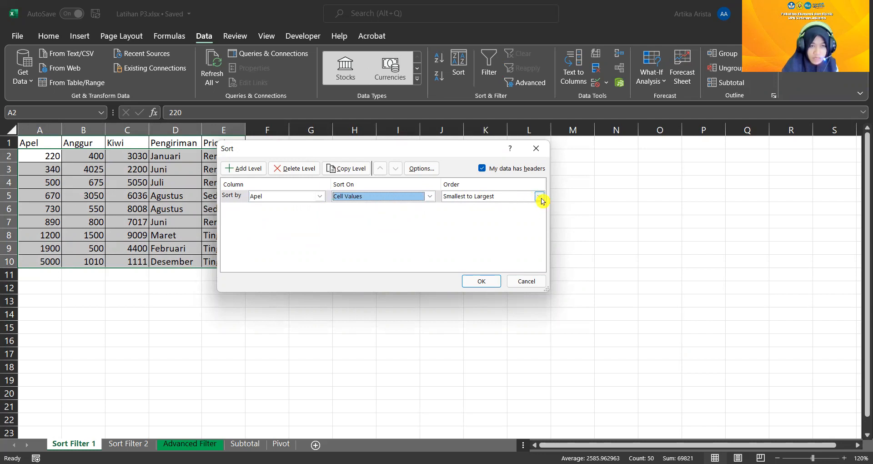
click(507, 200)
click(510, 205)
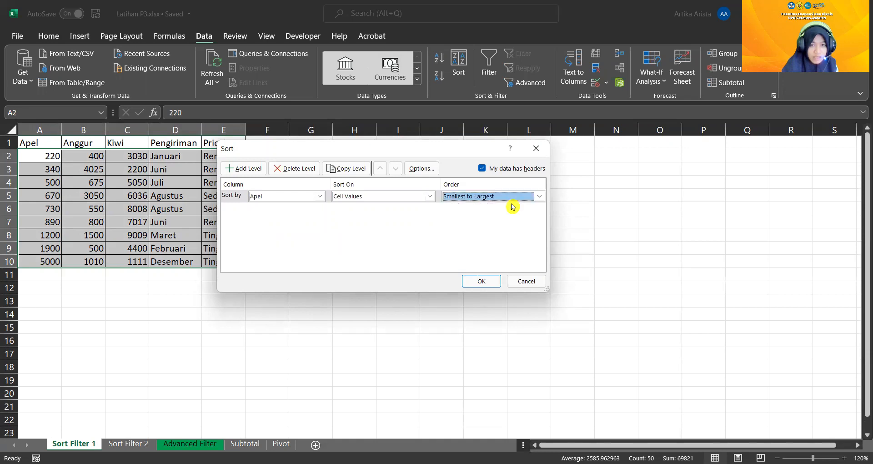
click(492, 281)
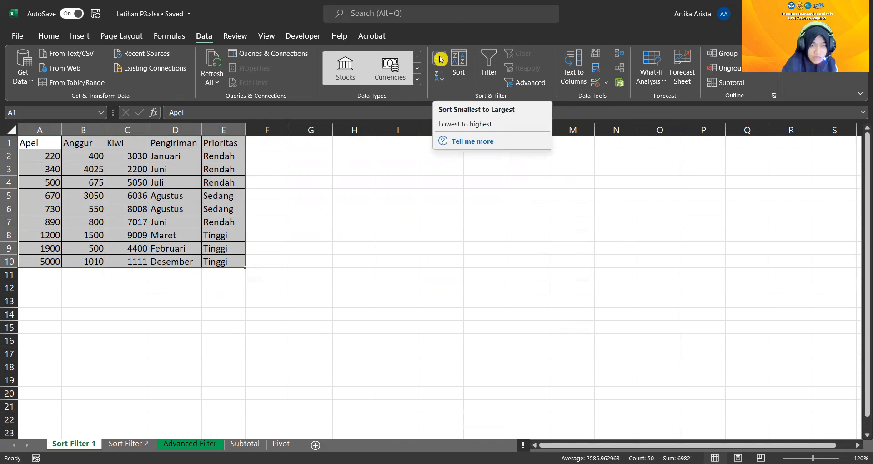
Sort the Apel cells A1:A10 in ascending order, expanding the selection to the adjacent columns
click(77, 154)
drag(47, 142, 42, 264)
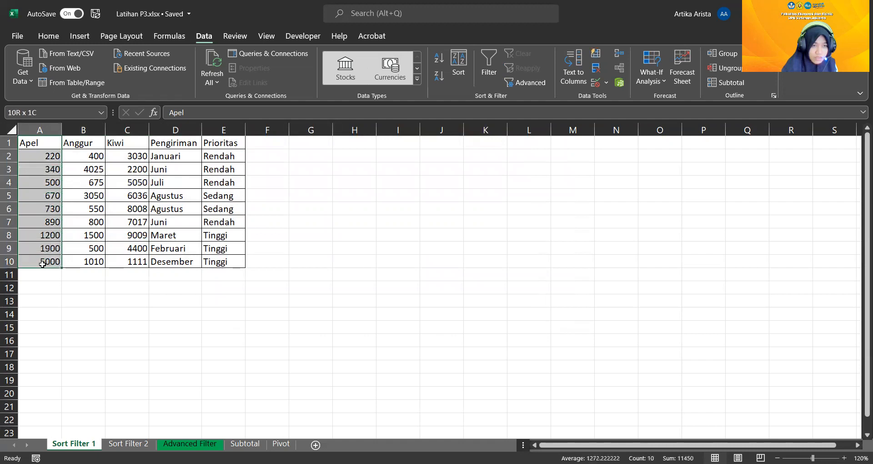
click(441, 58)
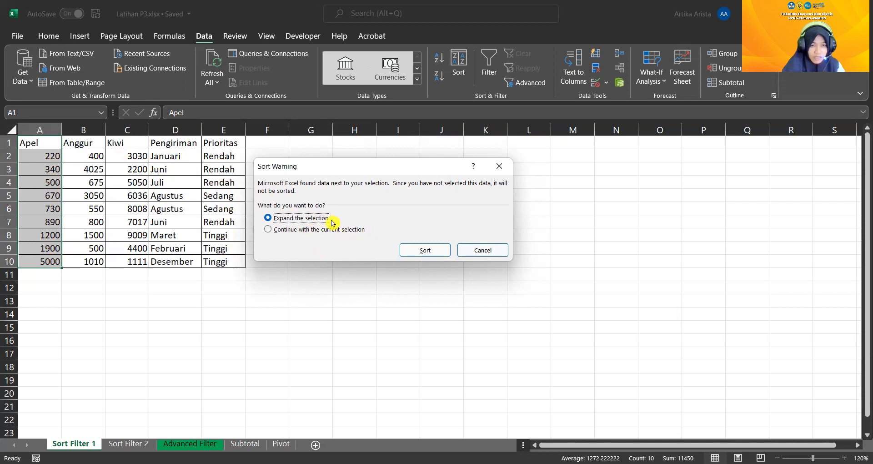
click(423, 253)
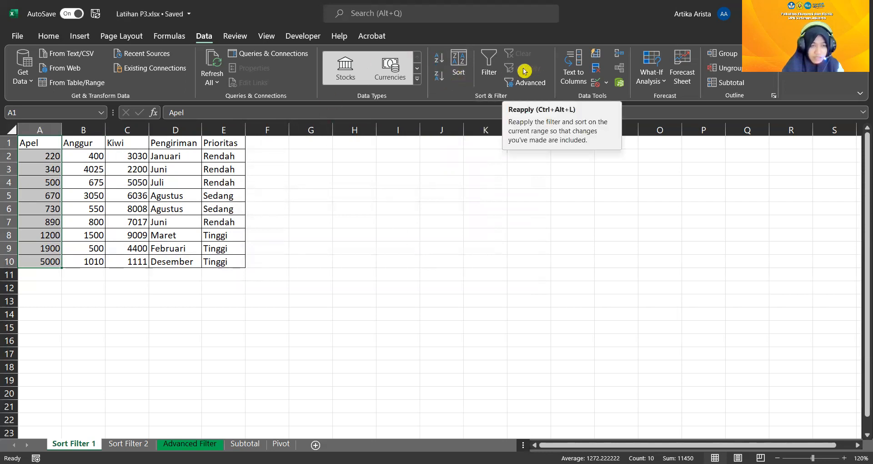
Custom sort the full table A1:E10 by Apel cell values, ordered largest to smallest
click(463, 72)
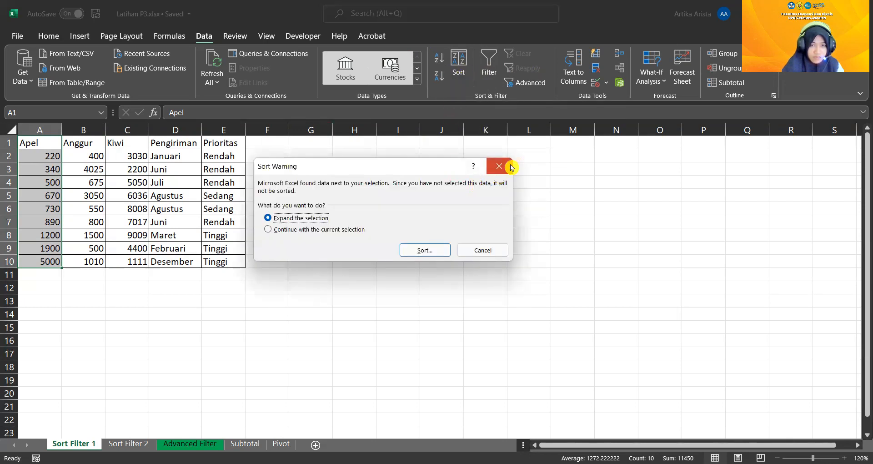
click(511, 167)
drag(51, 143, 227, 263)
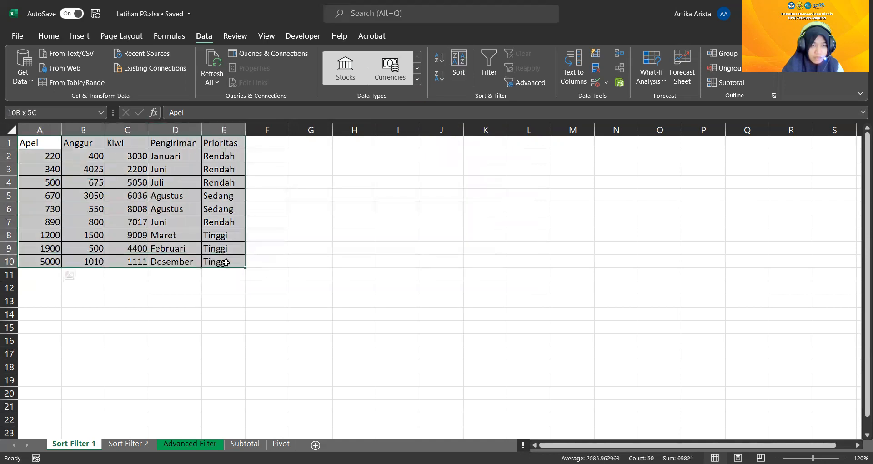
click(460, 64)
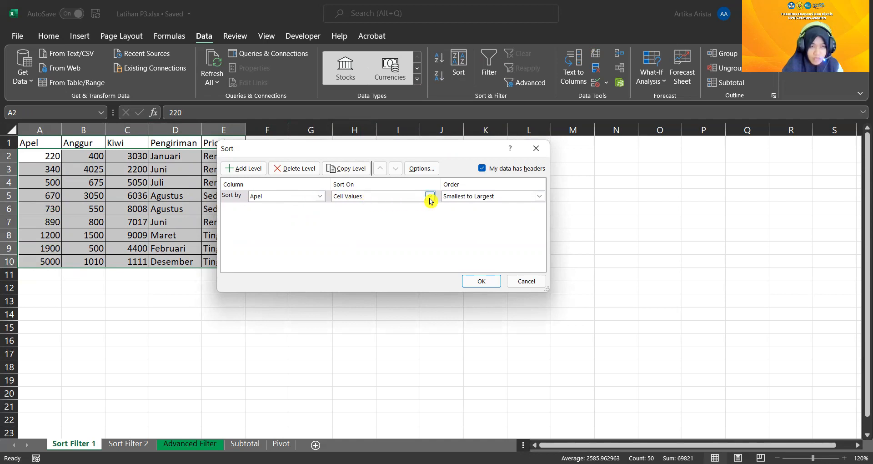
click(445, 198)
click(454, 216)
click(482, 283)
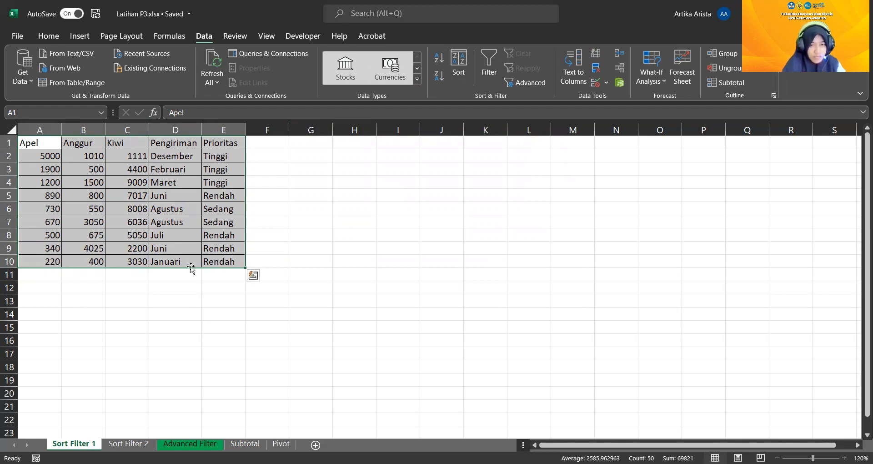
Select the whole table A1:E10 and quick-sort it in ascending order by Apel
click(77, 173)
click(40, 130)
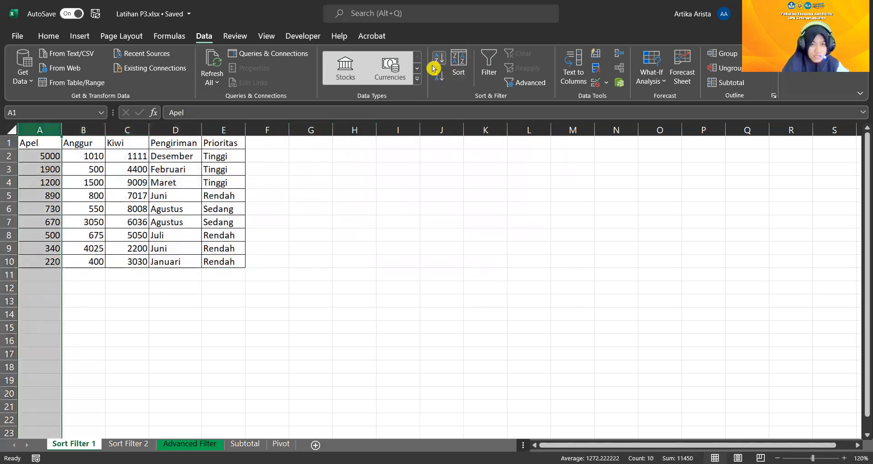
click(47, 144)
drag(116, 164, 232, 262)
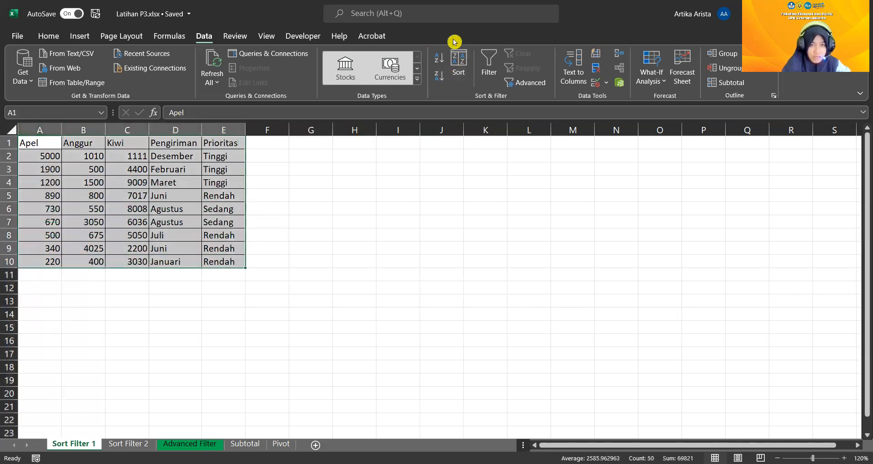
click(438, 58)
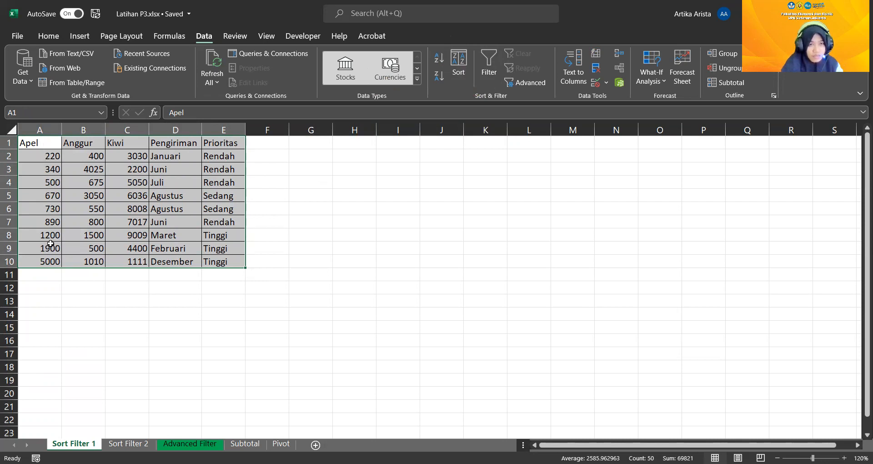
Select the entire column A and sort it ascending, expanding the selection to the neighbouring data
click(40, 138)
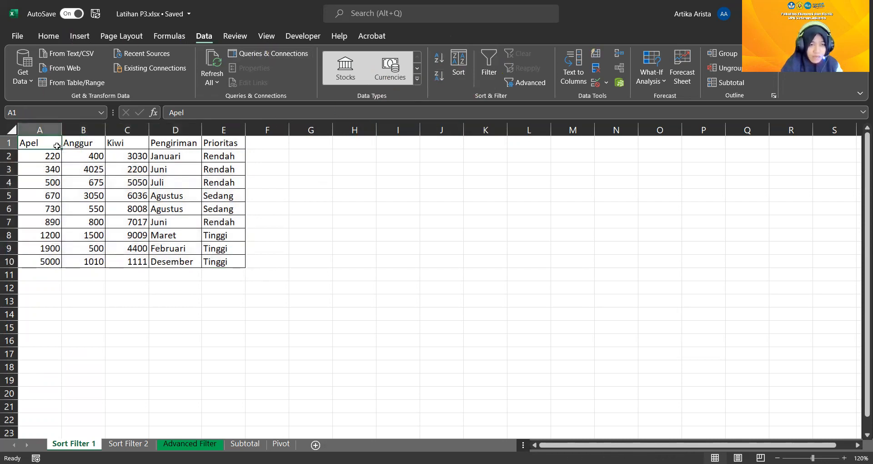
click(48, 131)
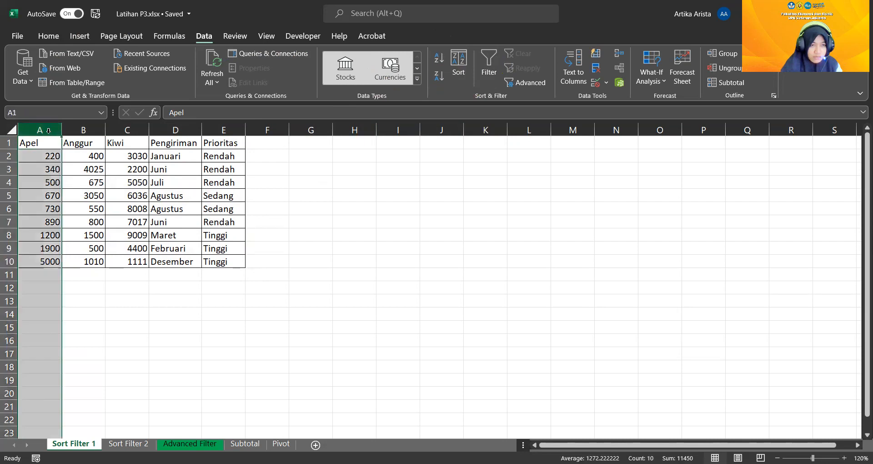
click(439, 59)
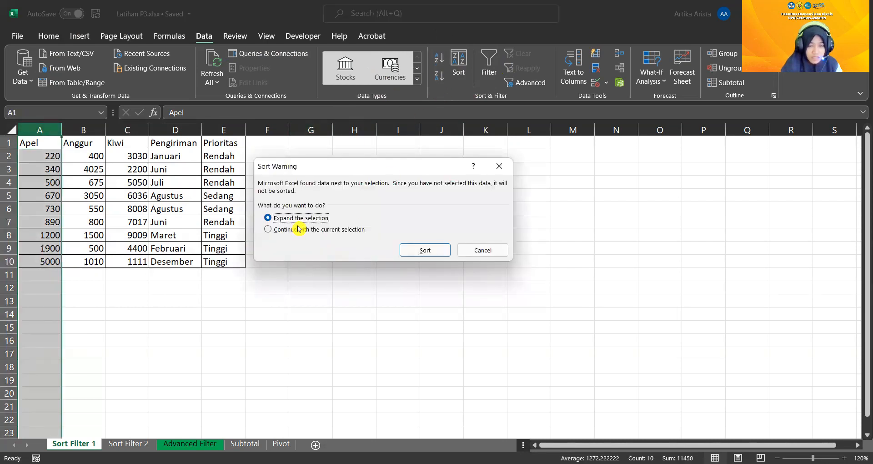
click(424, 249)
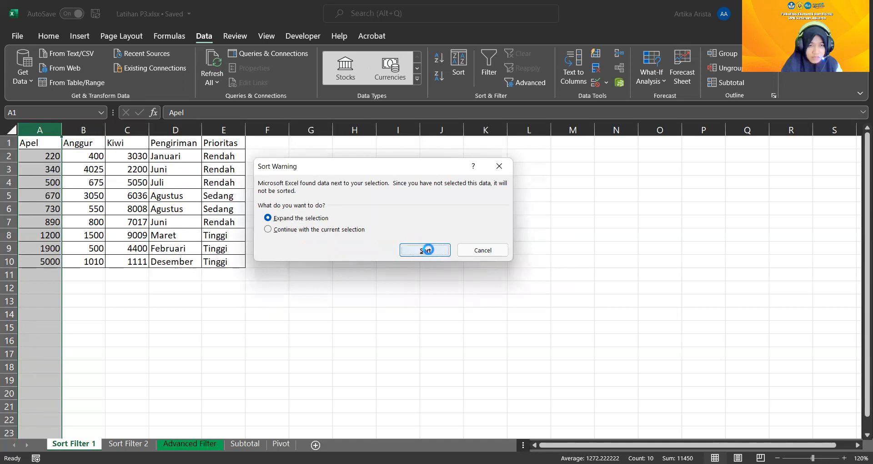
Try sorting column A in descending order with the selection expanded, and undo that sort
click(439, 77)
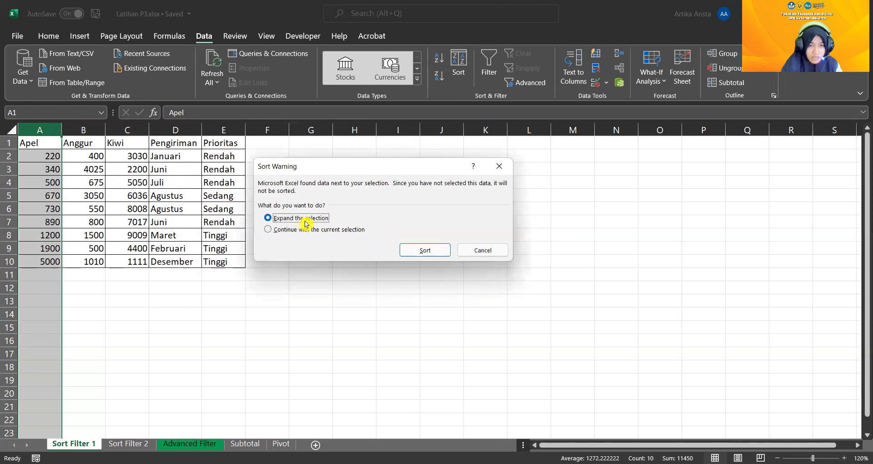
click(421, 251)
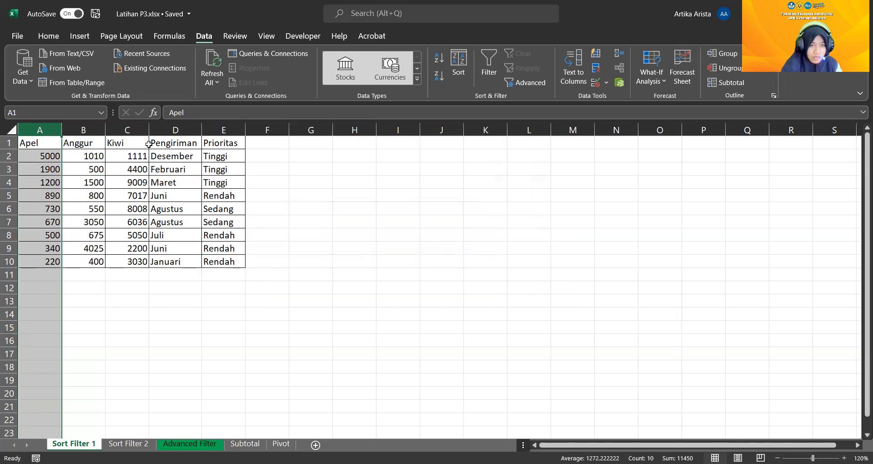
click(48, 36)
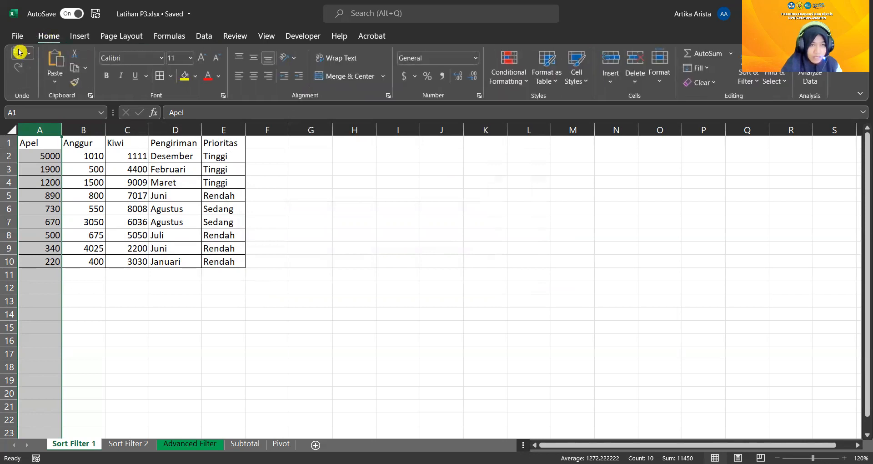
click(19, 52)
click(310, 272)
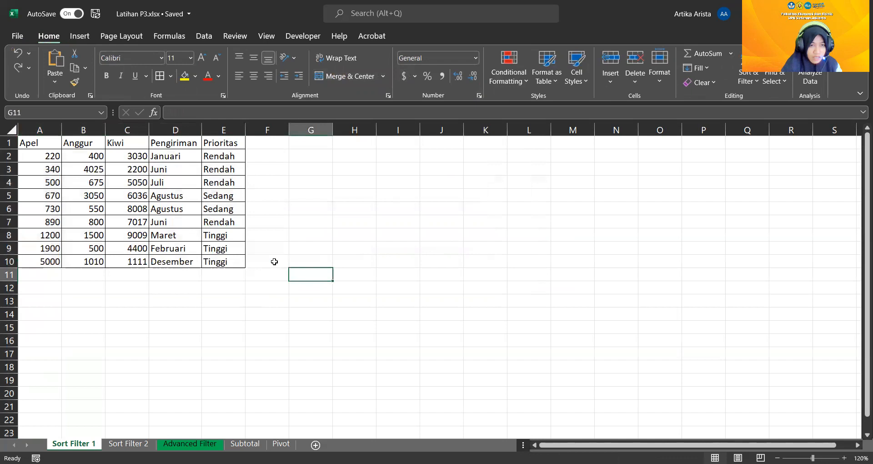
Try sorting only the Apel cells A1:A10 largest to smallest with the current selection, and undo that sort
drag(30, 142, 51, 263)
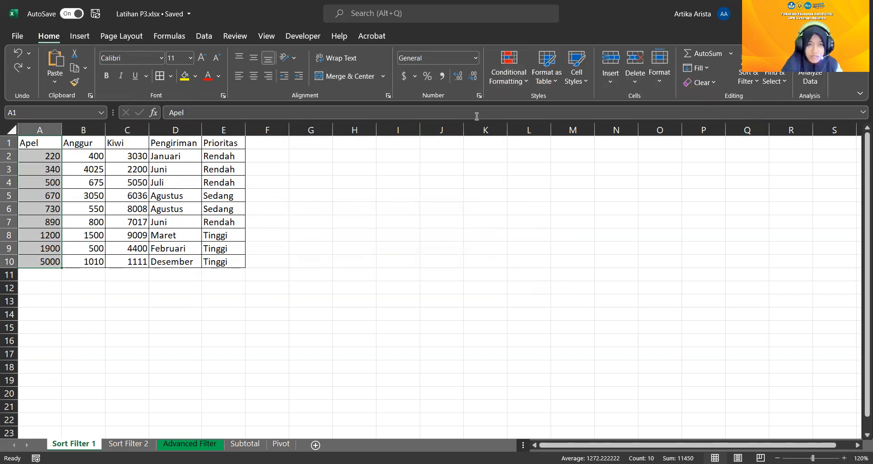
click(756, 84)
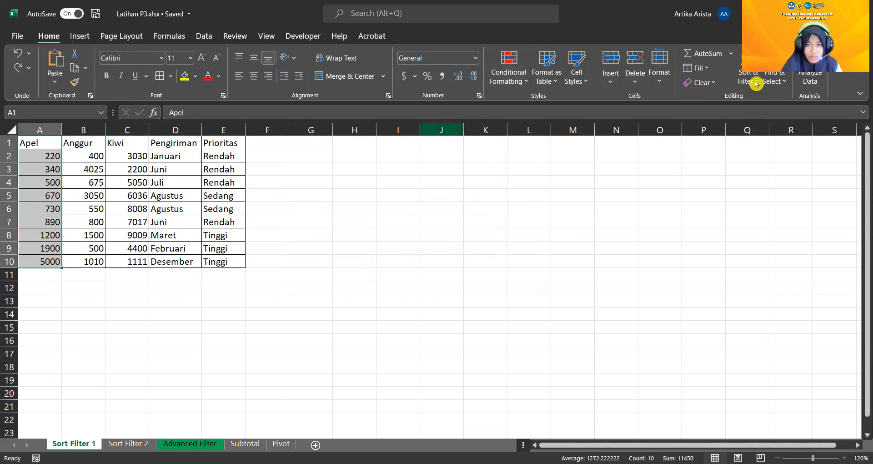
click(757, 84)
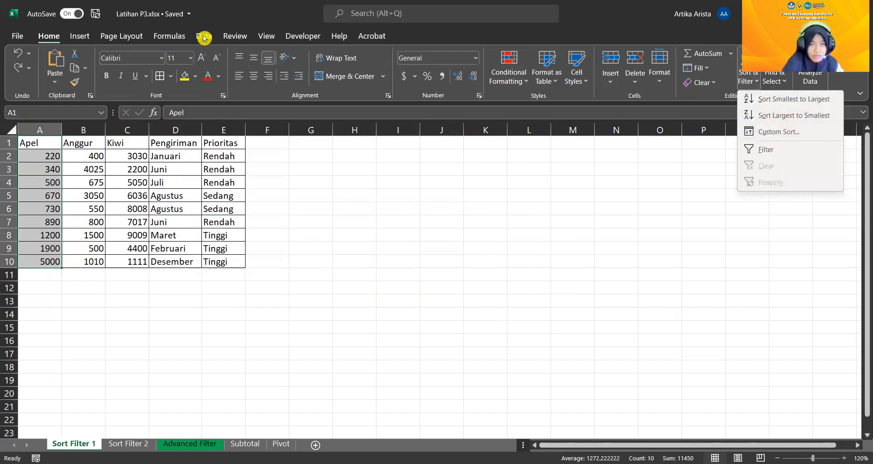
click(799, 115)
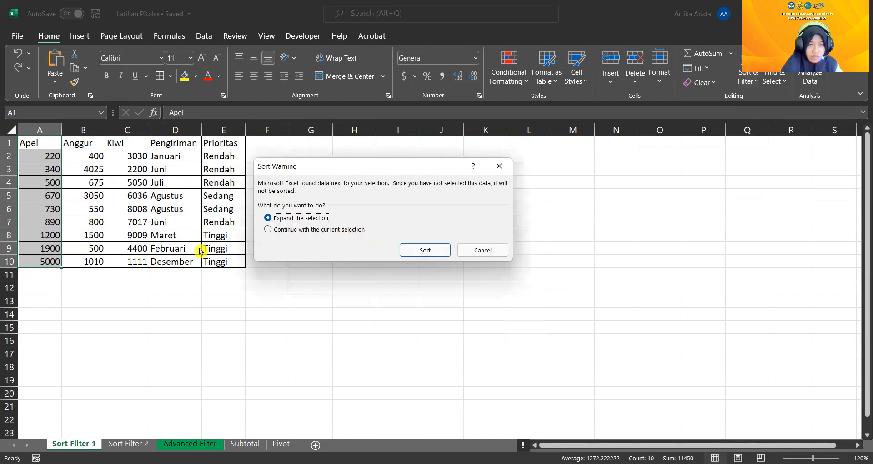
click(356, 229)
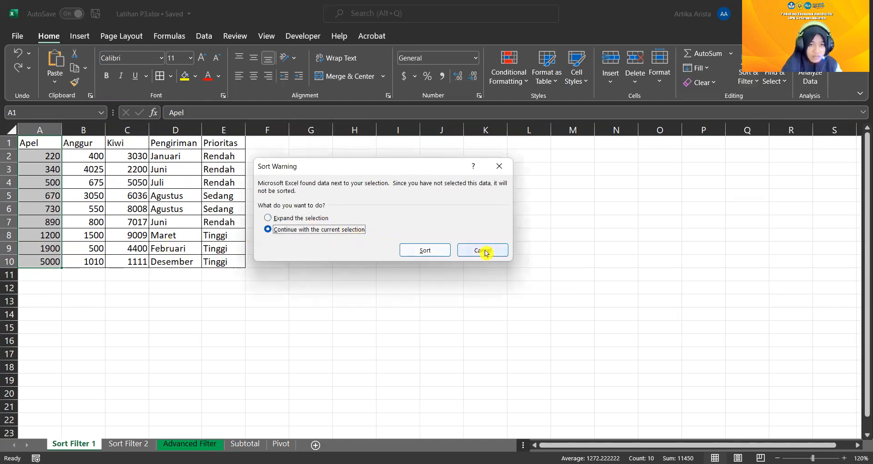
click(419, 251)
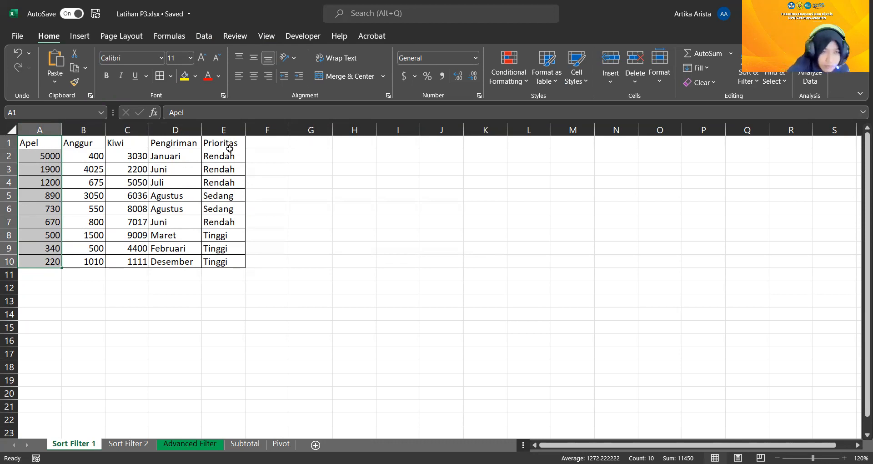
click(18, 53)
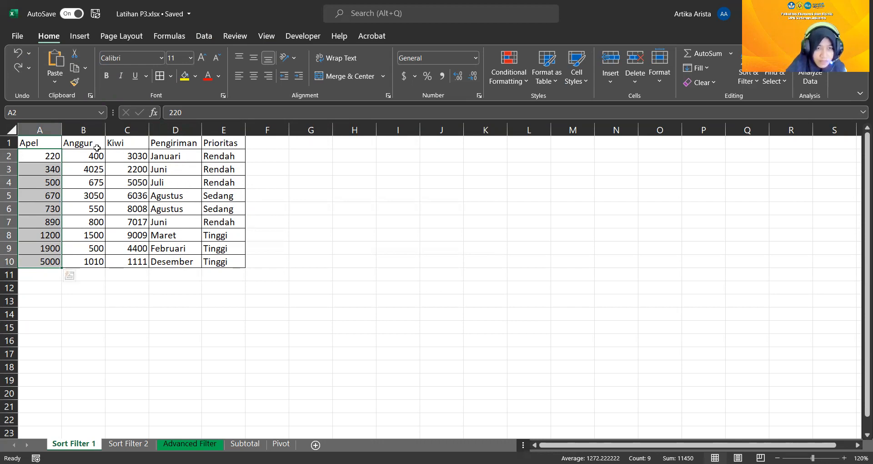
Select the whole table A1:E10 and set up a custom sort by the Prioritas column
drag(33, 142, 231, 263)
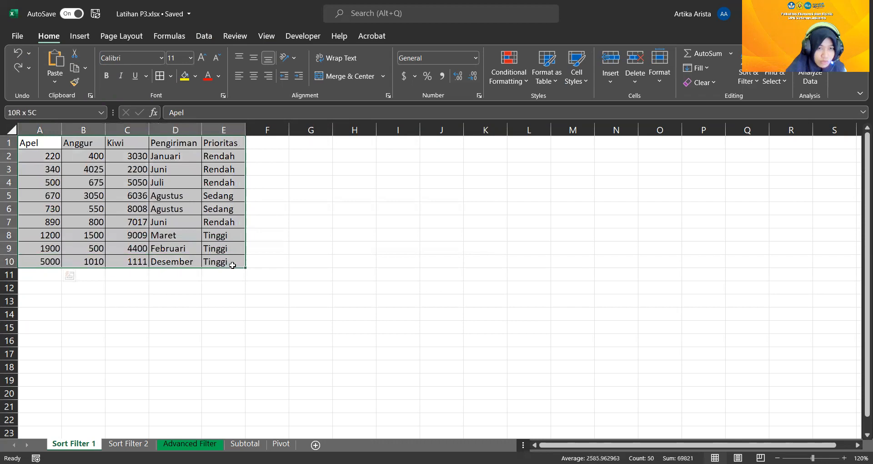
click(207, 37)
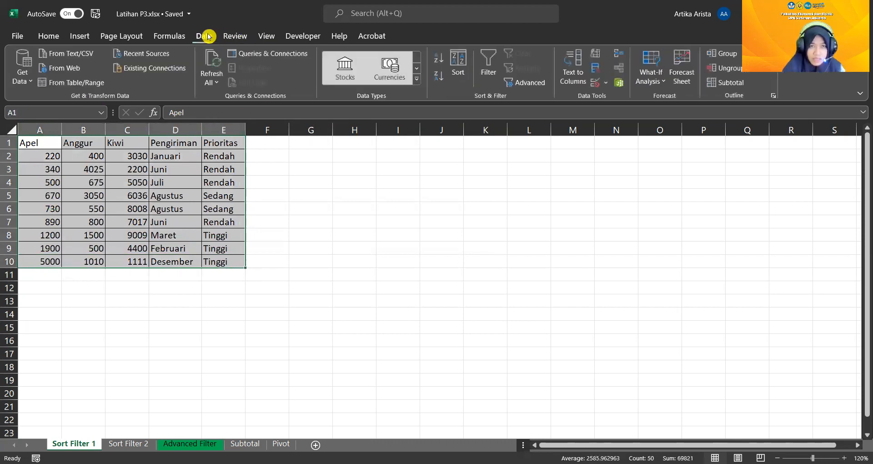
click(48, 36)
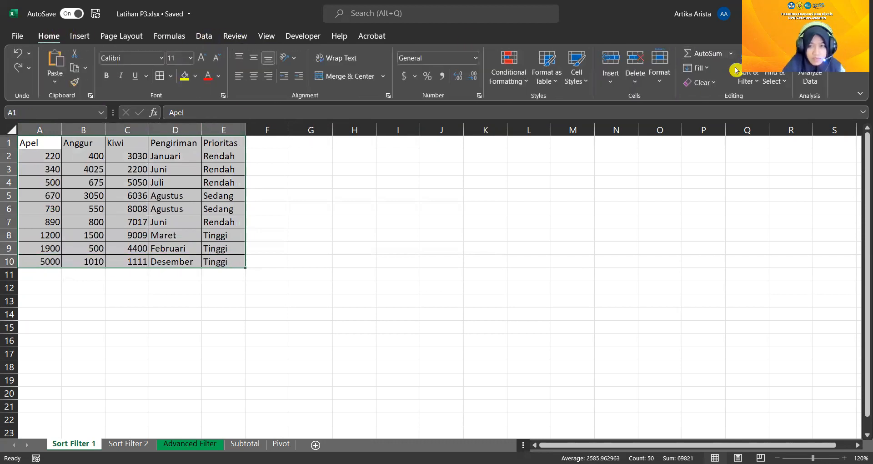
click(754, 84)
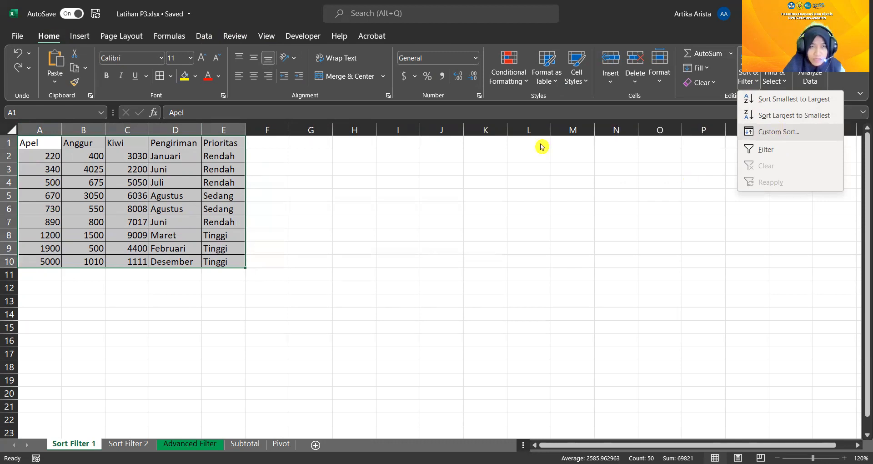
click(203, 36)
click(457, 64)
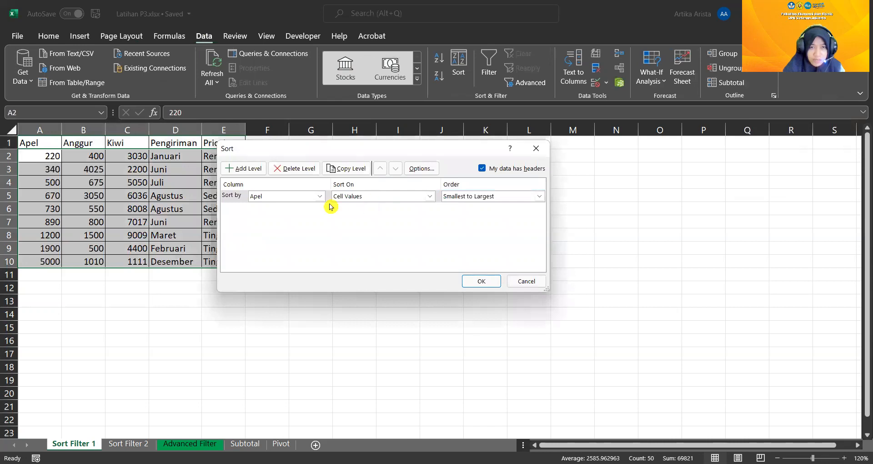
click(463, 197)
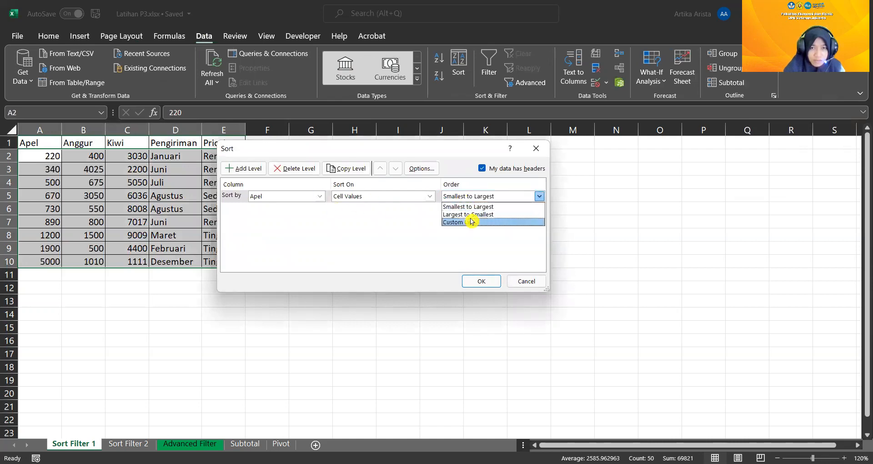
click(320, 196)
click(320, 196)
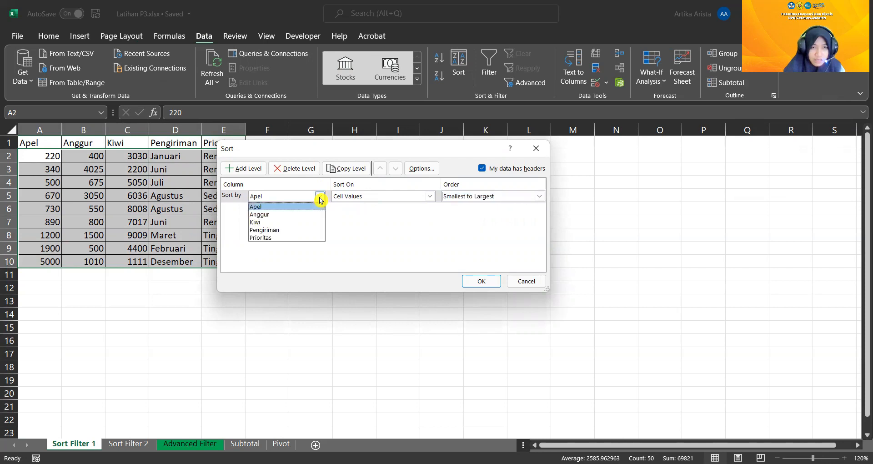
click(301, 238)
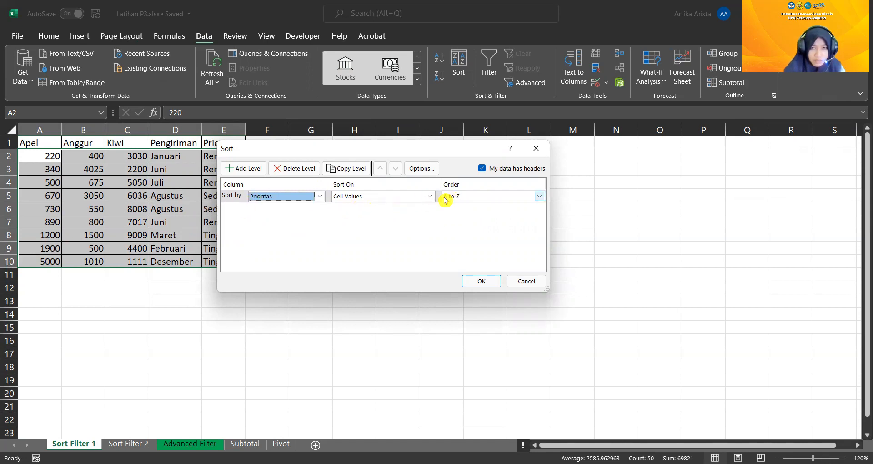
Delete the existing custom list Tinggi, Sedang, Rendah and add it again as the Prioritas sort order
click(459, 197)
click(462, 222)
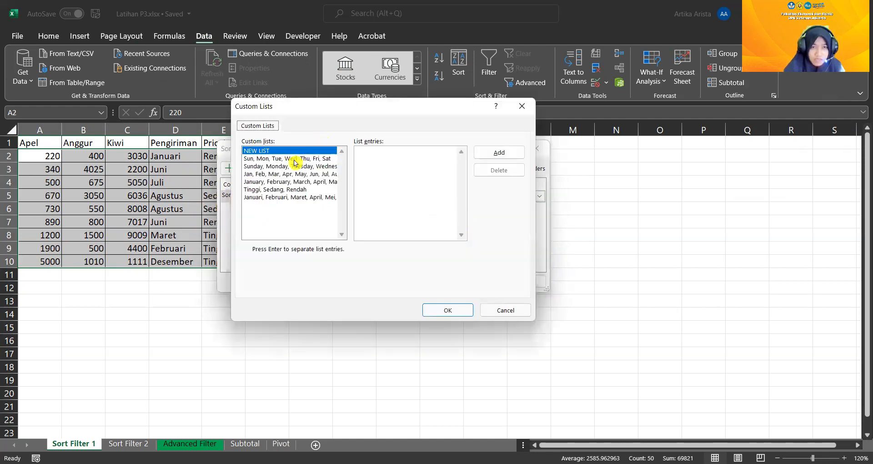
click(289, 190)
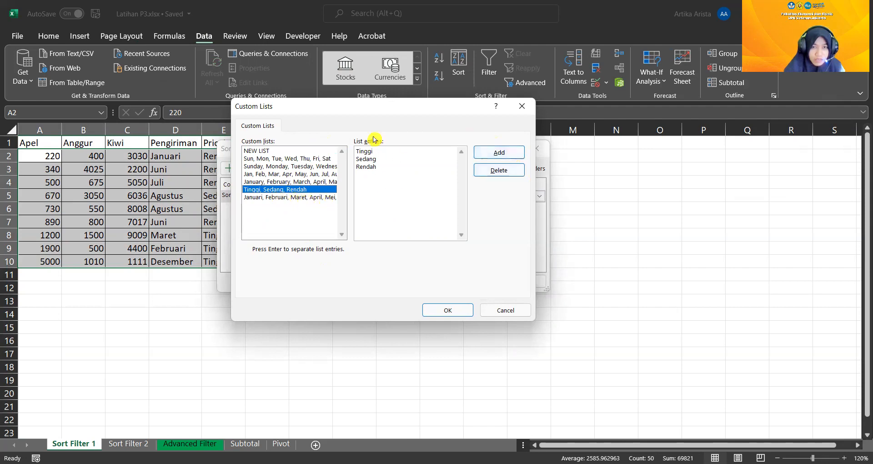
click(500, 172)
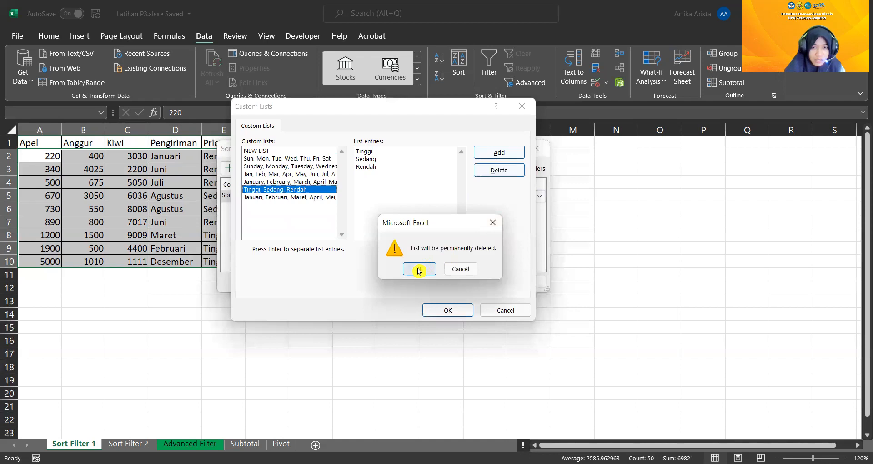
click(418, 270)
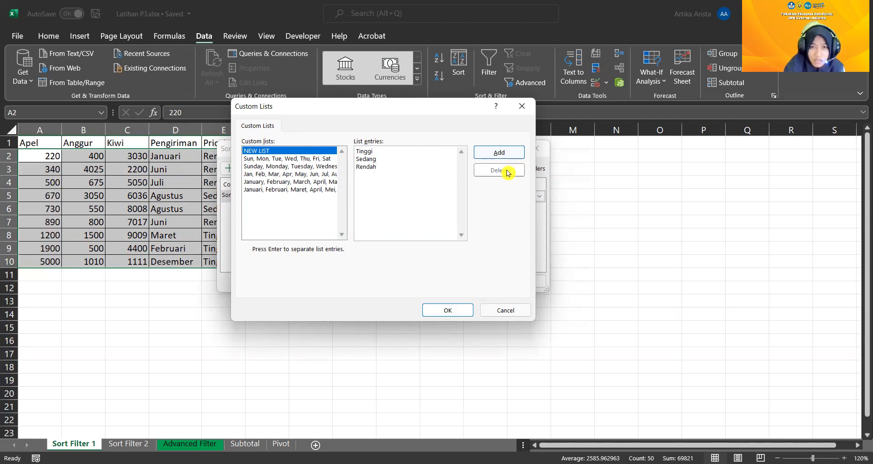
click(462, 317)
Check the re-added custom list, choose the order Tinggi, Sedang, Rendah for Prioritas, and apply the sort
click(519, 199)
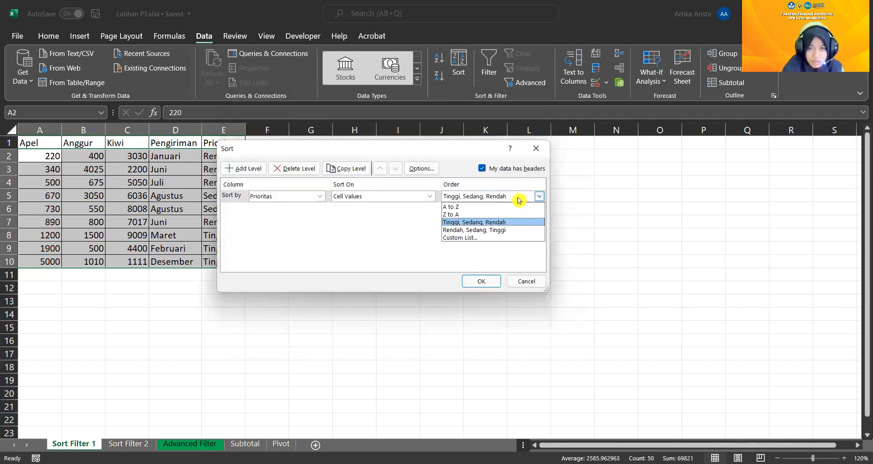
click(513, 238)
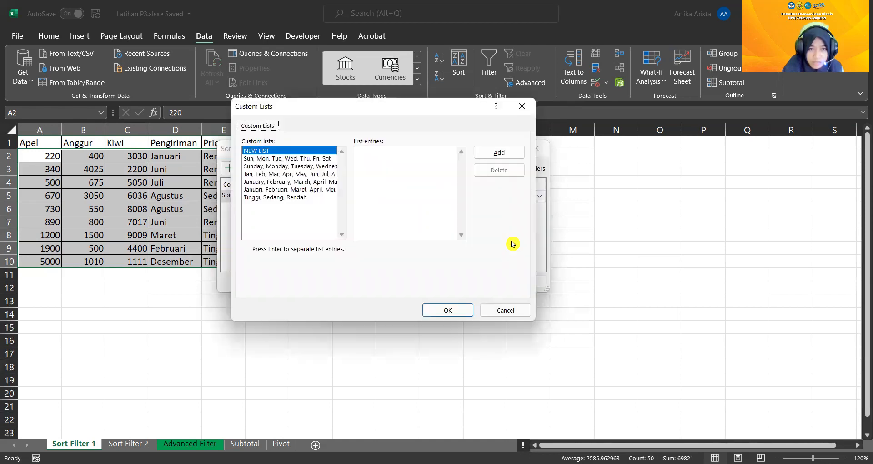
click(294, 198)
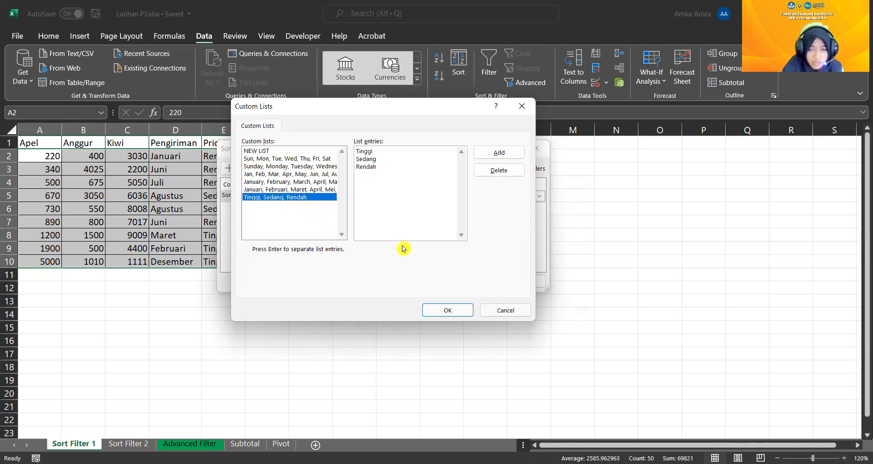
click(466, 317)
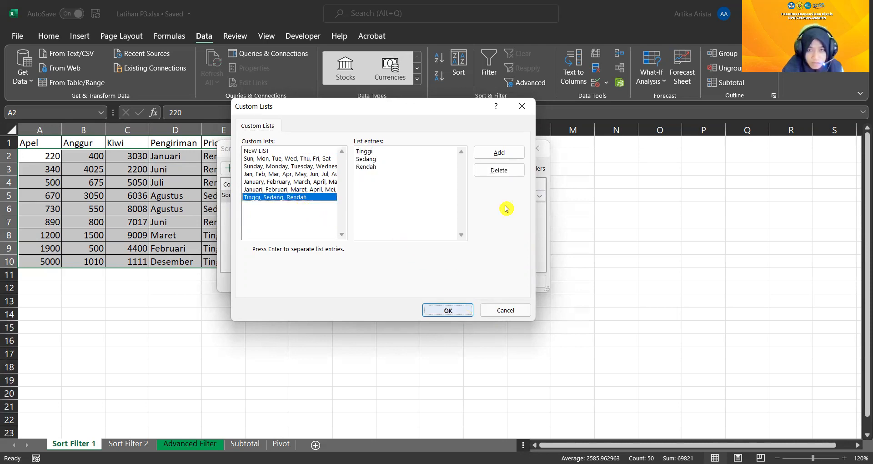
click(500, 196)
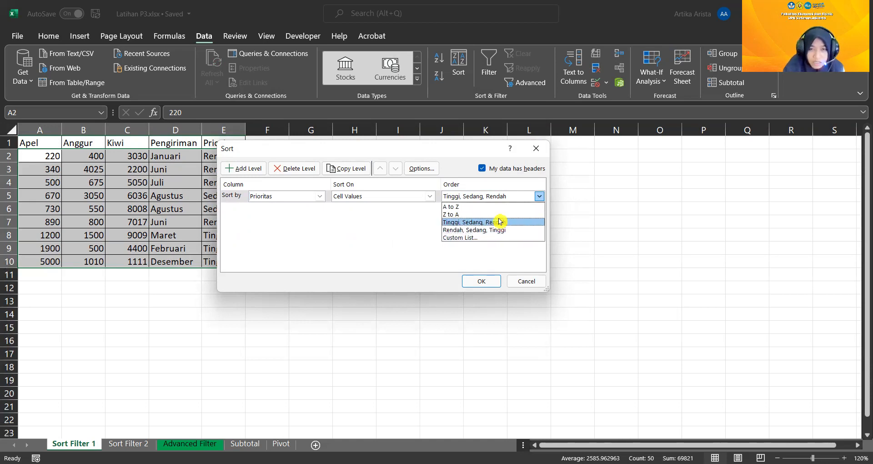
click(500, 222)
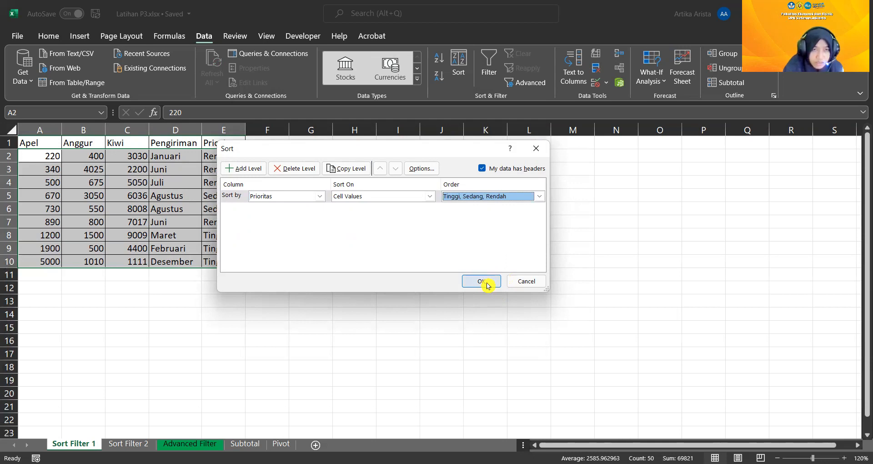
drag(377, 151, 445, 146)
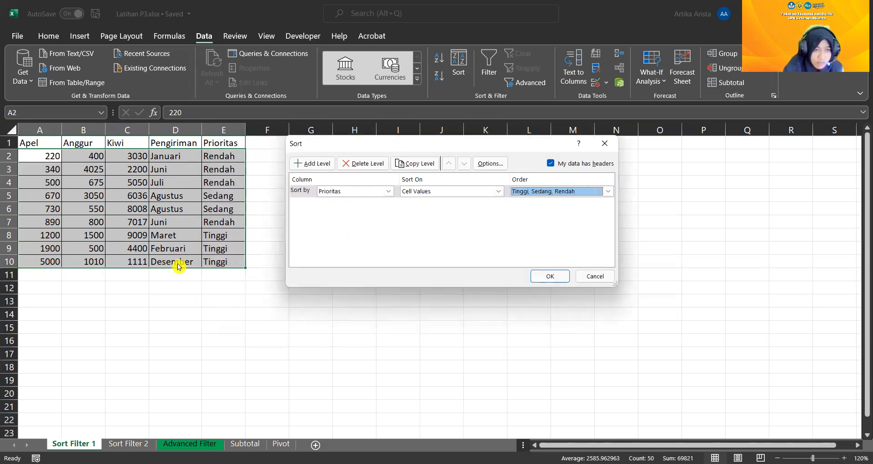
click(550, 276)
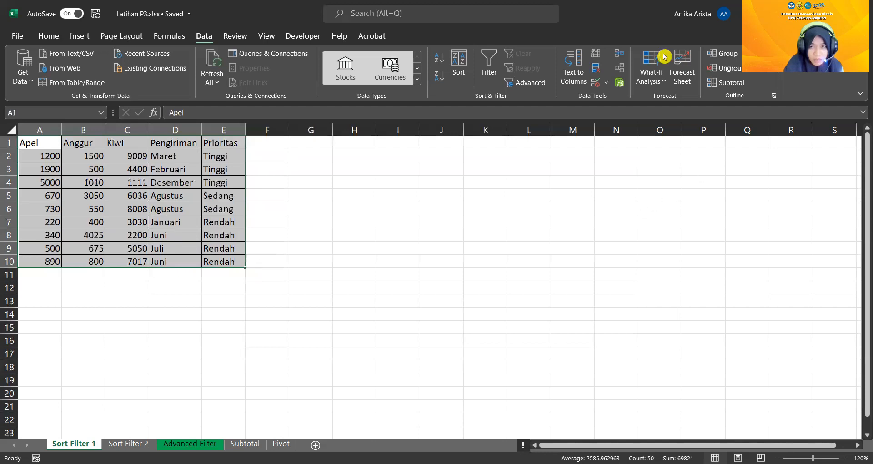
Try setting up a sort by Pengiriman with the Januari, Februari, Maret month list, and cancel the sort
click(458, 78)
click(388, 191)
click(386, 226)
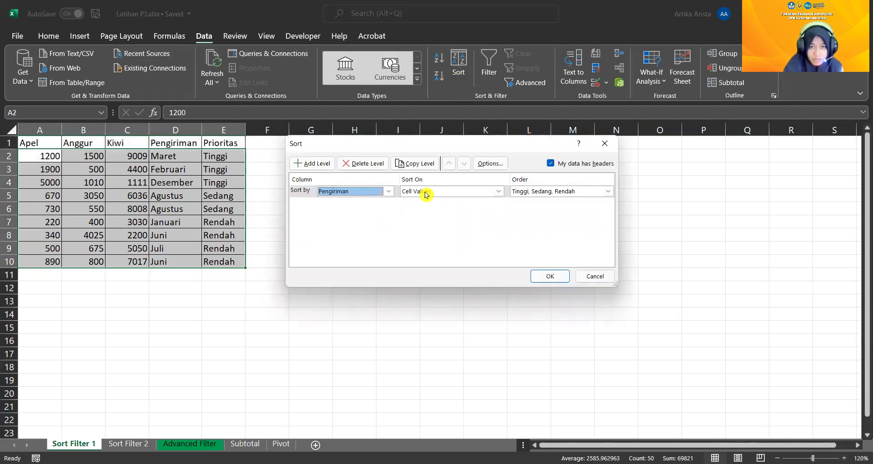
click(596, 192)
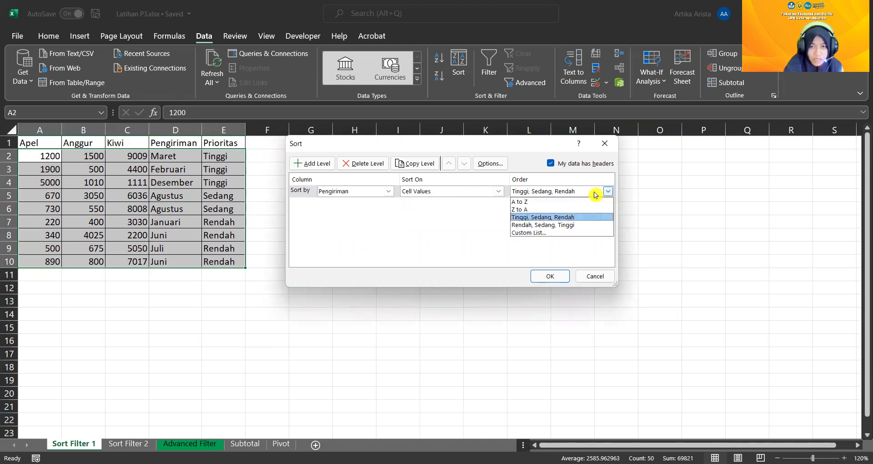
click(558, 233)
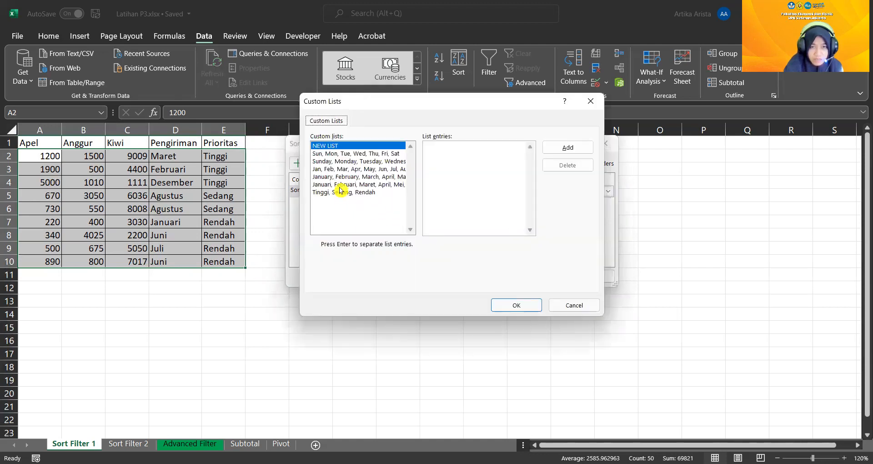
click(340, 186)
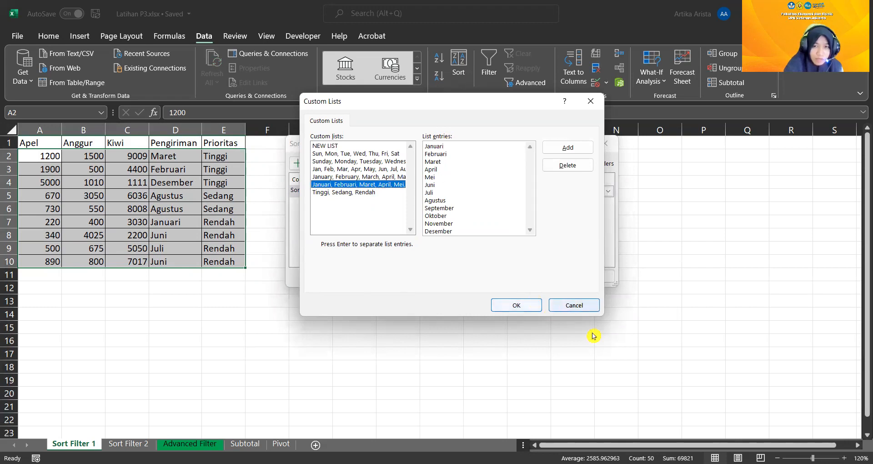
click(577, 307)
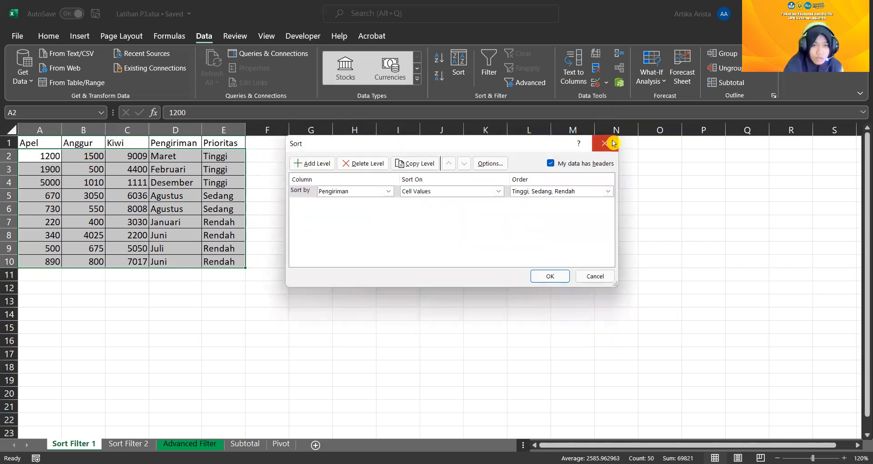
click(607, 143)
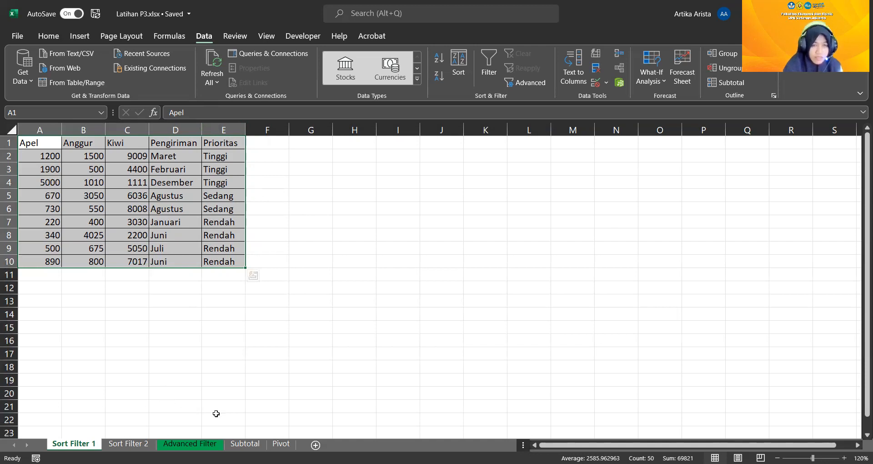
Select the fruit table A1:E10, turn on its header filters, and turn them off again
click(27, 143)
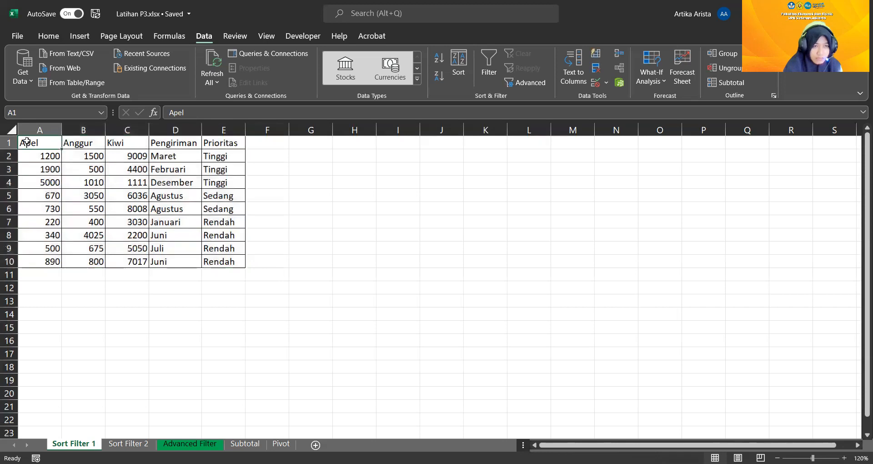
drag(27, 143, 227, 261)
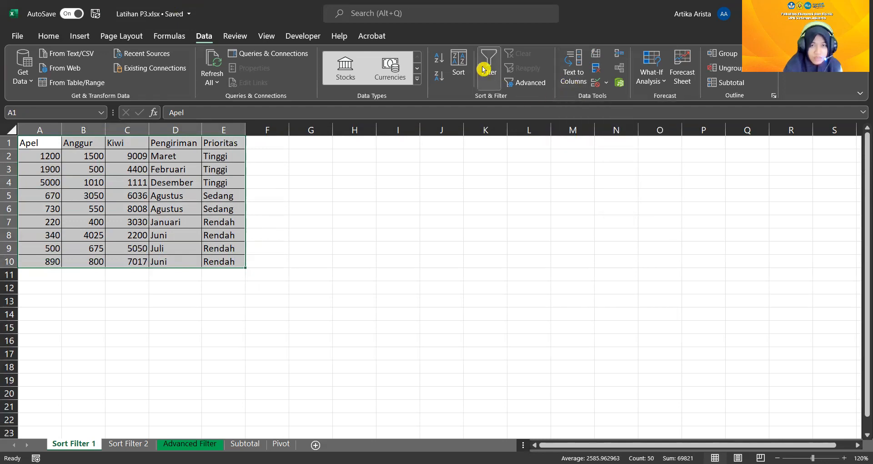
click(493, 73)
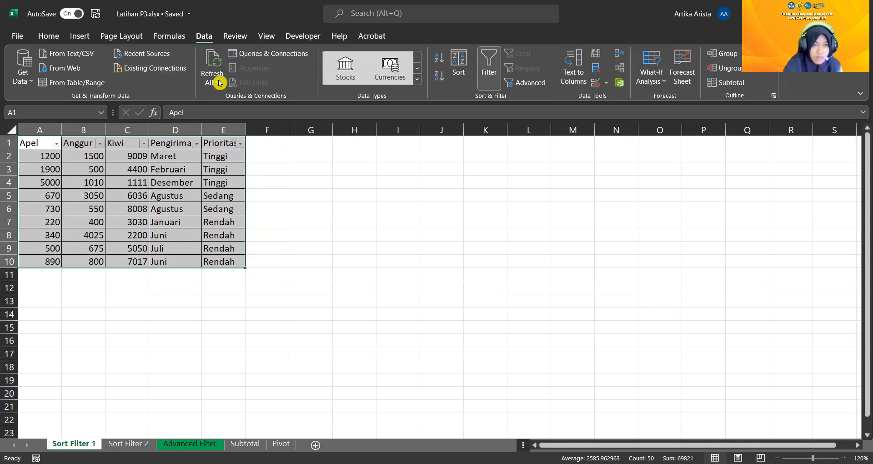
click(489, 77)
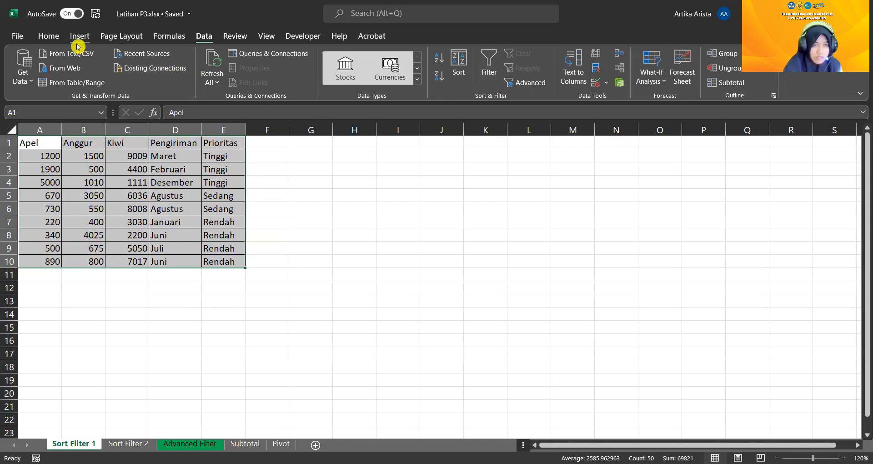
Add filters to the fruit table's headers and filter Prioritas to show only Tinggi
click(51, 37)
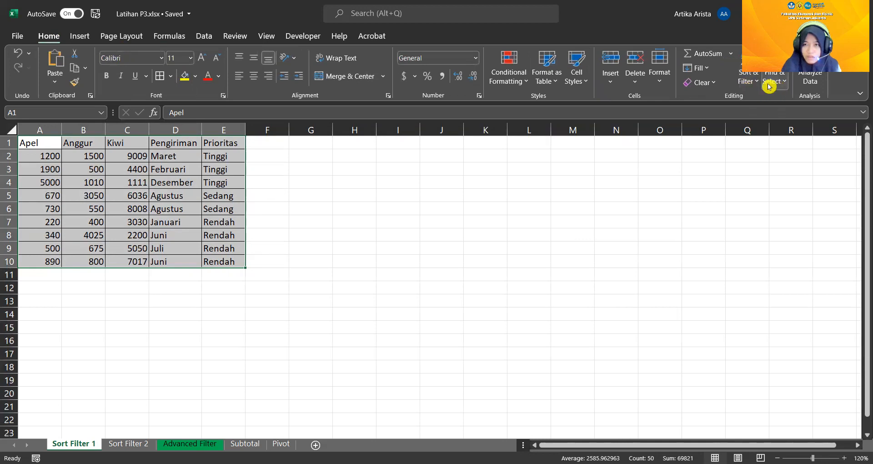
click(754, 83)
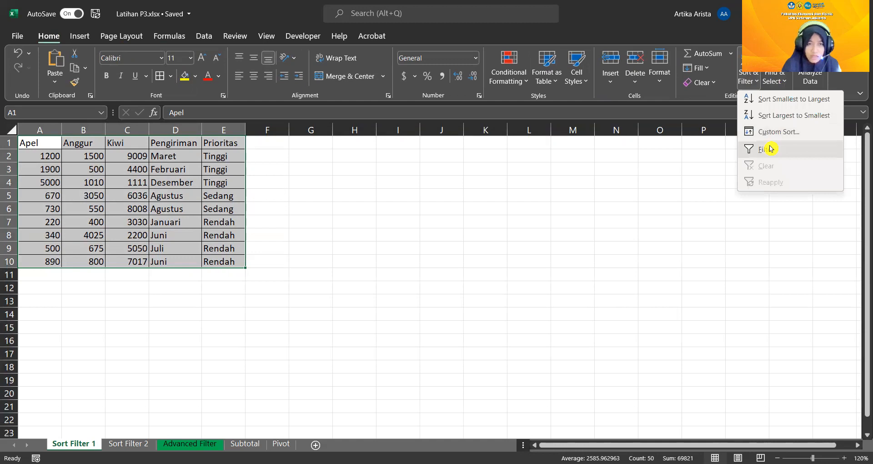
click(766, 150)
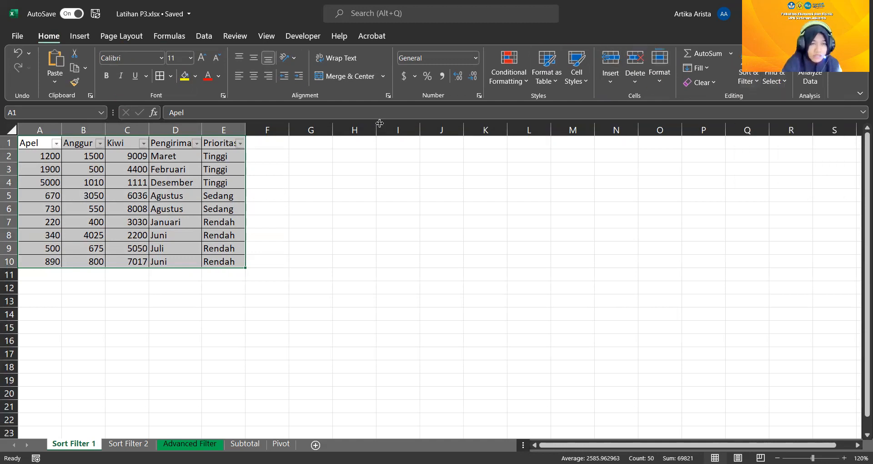
click(241, 143)
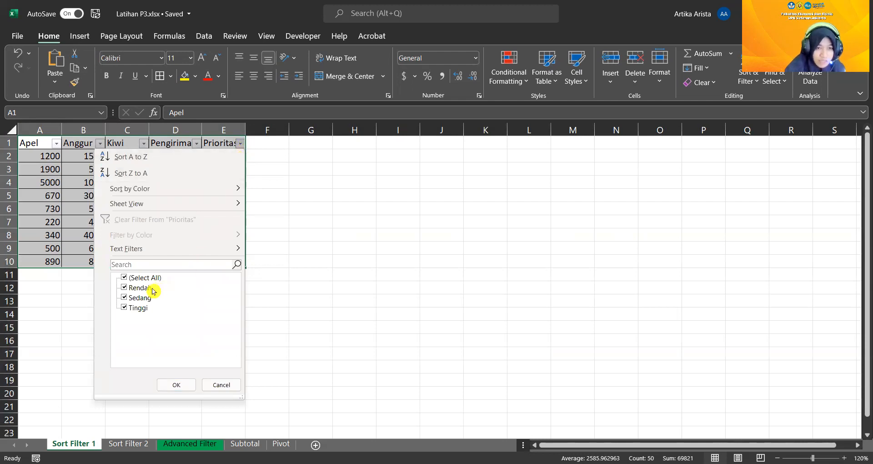
click(125, 288)
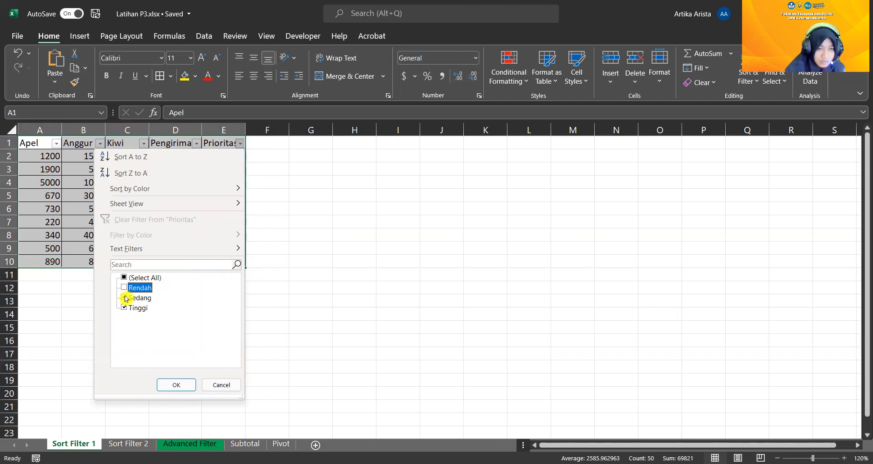
click(126, 298)
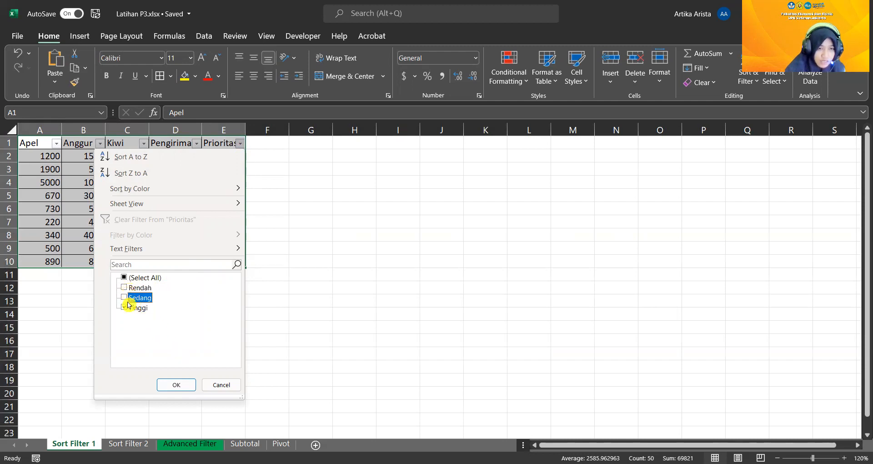
click(180, 385)
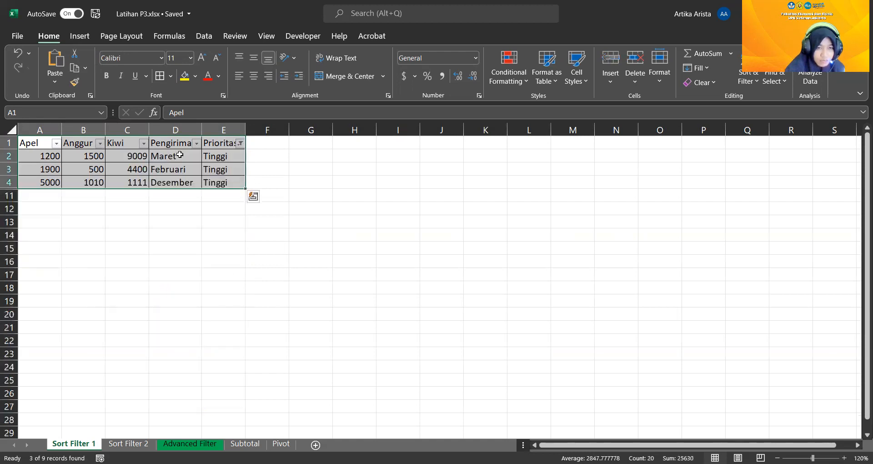
Extend the Prioritas filter to include Rendah as well as Tinggi
click(239, 144)
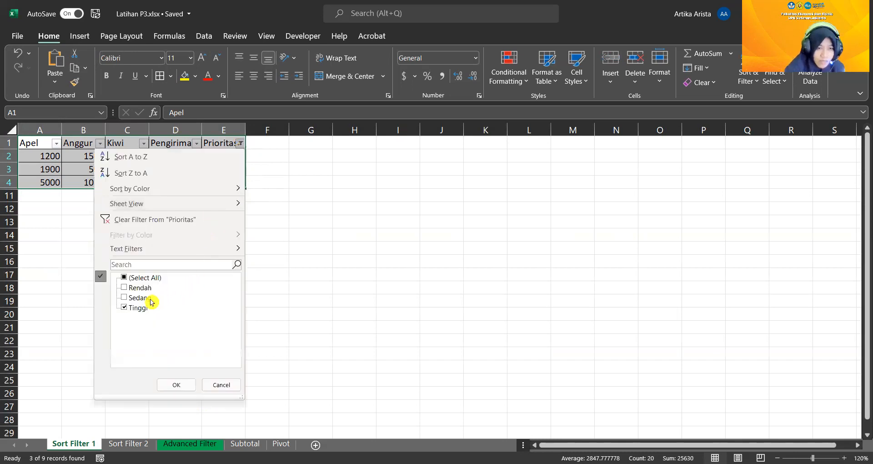
click(126, 287)
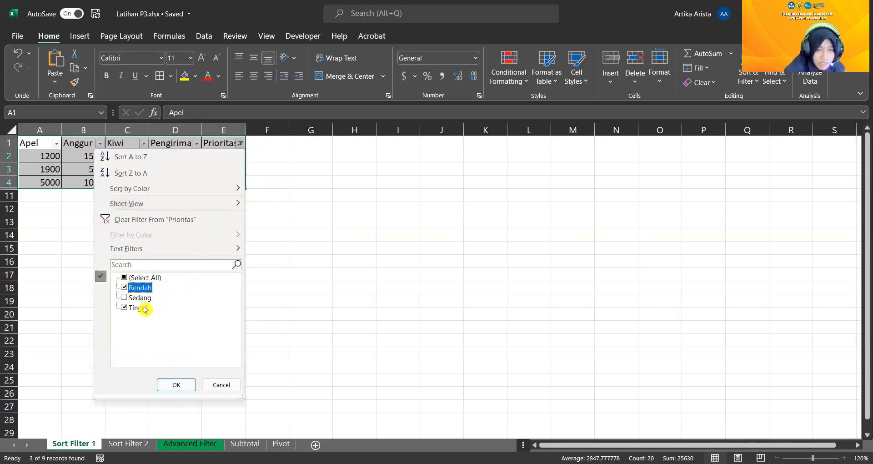
click(184, 387)
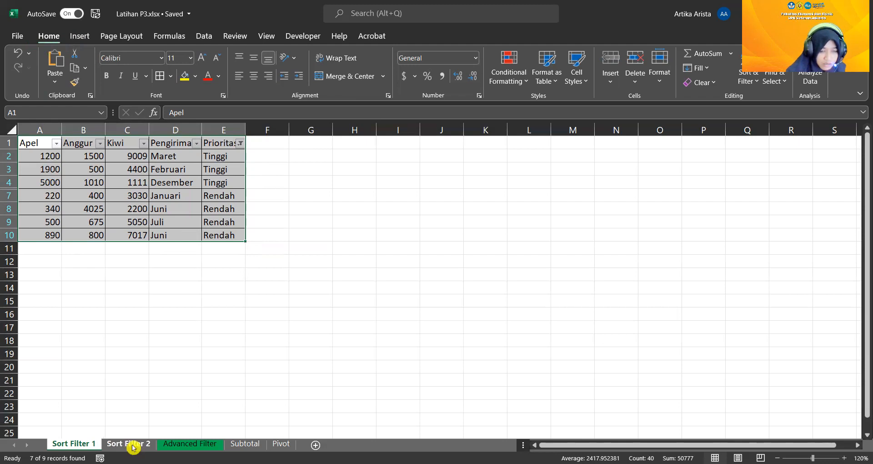
Undo the Prioritas filtering and the earlier sorts of the fruit table
click(17, 53)
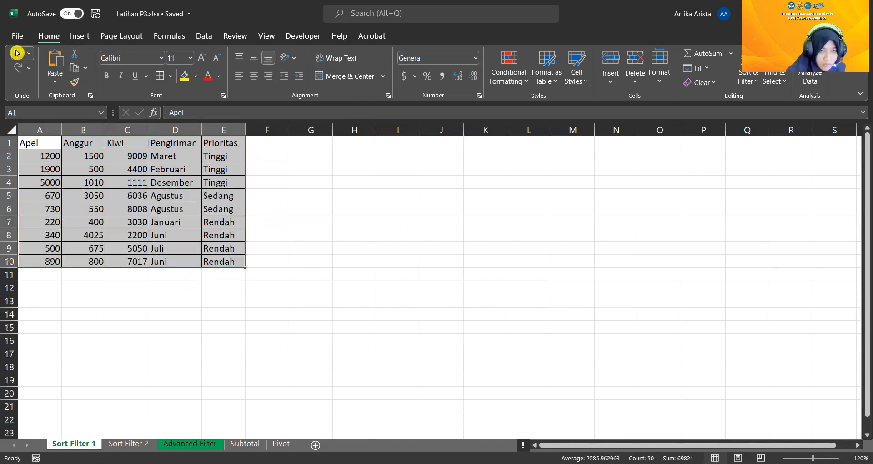
click(17, 53)
click(17, 53)
click(16, 53)
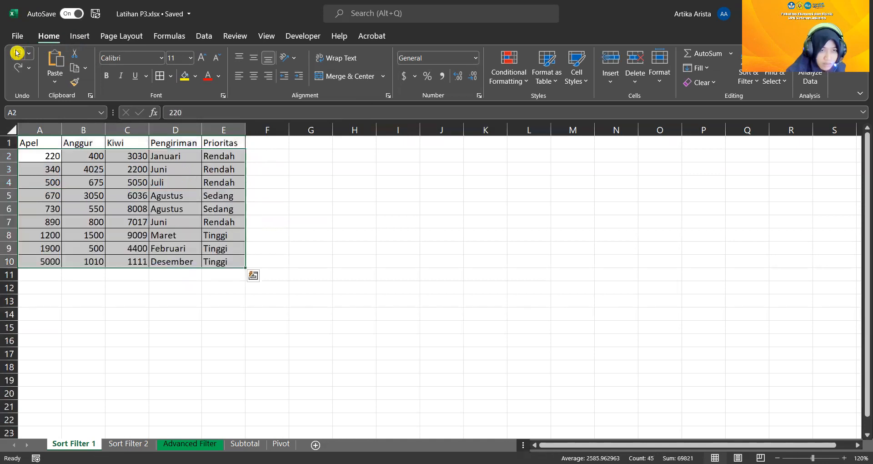
click(17, 54)
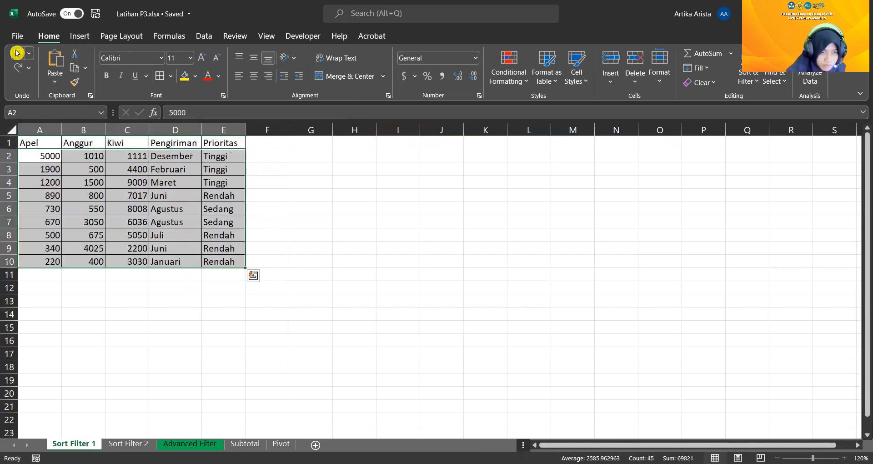
click(17, 53)
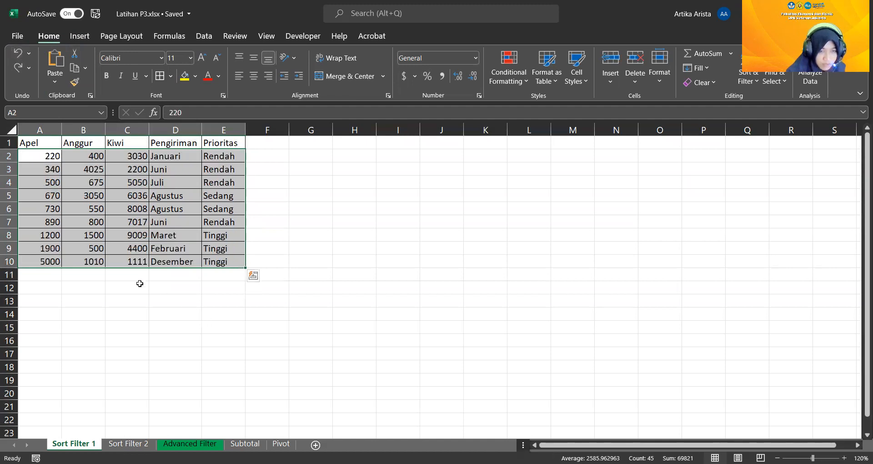
Open the Sort Filter 2 sheet and select its whole sales table, A1:H151
click(132, 444)
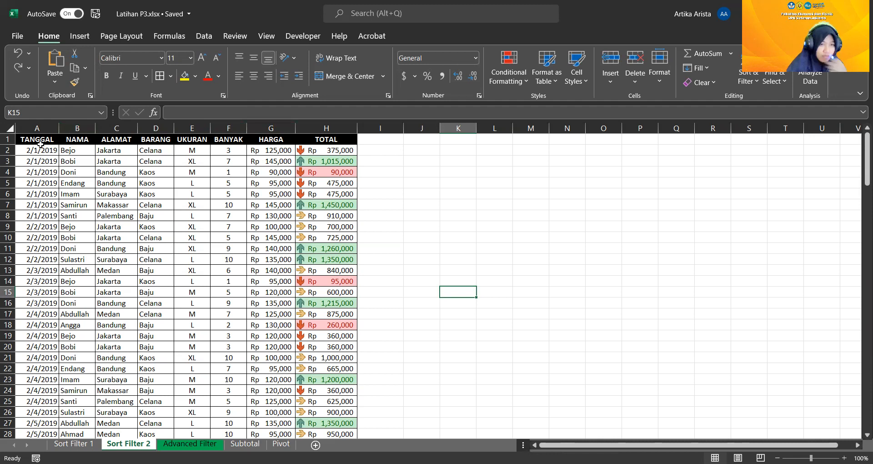
drag(28, 140, 335, 404)
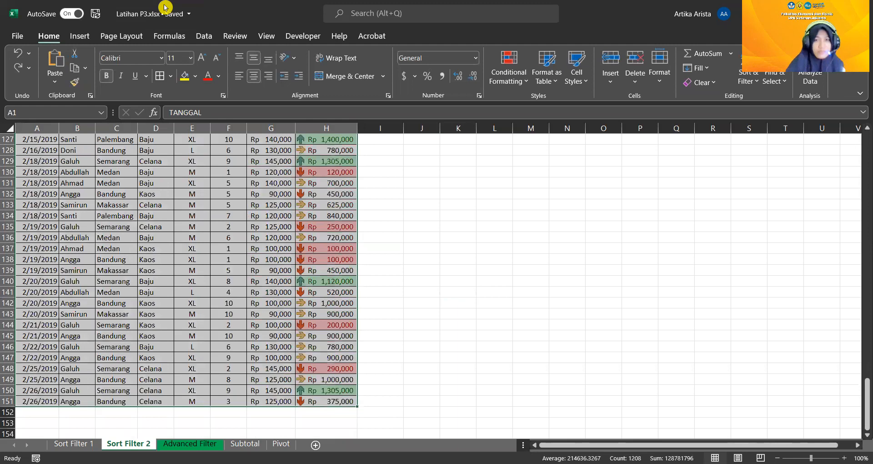
scroll(213, 198, up, 13)
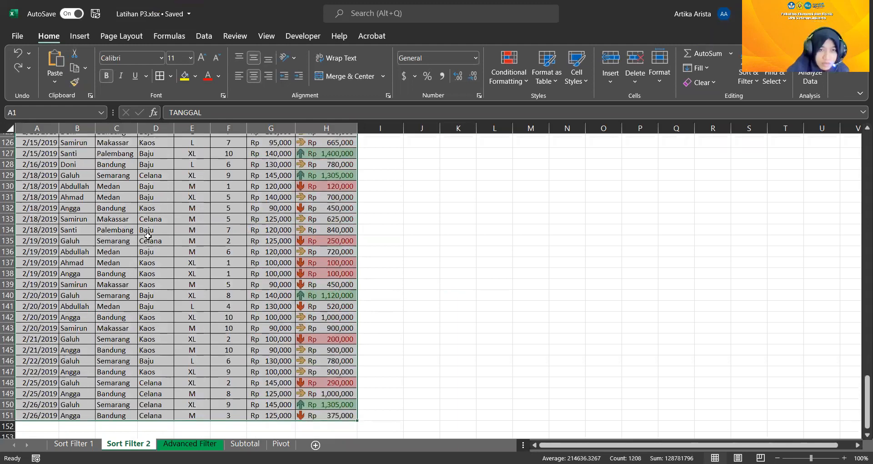
scroll(214, 198, up, 20)
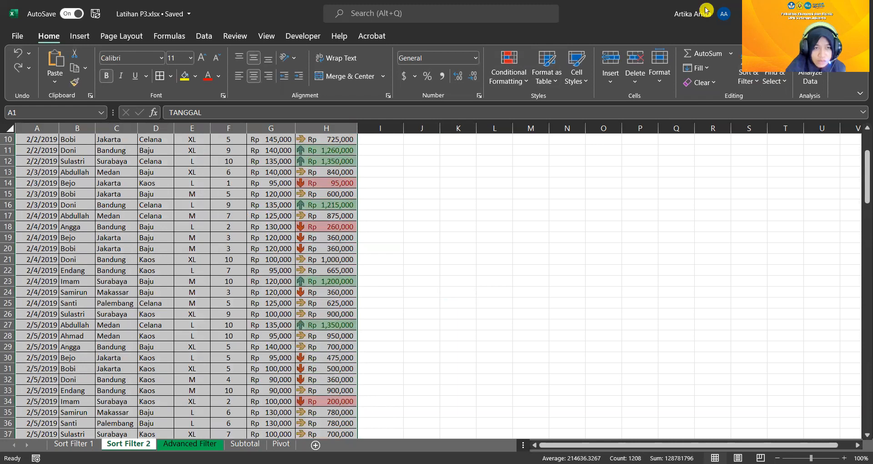
scroll(727, 58, up, 3)
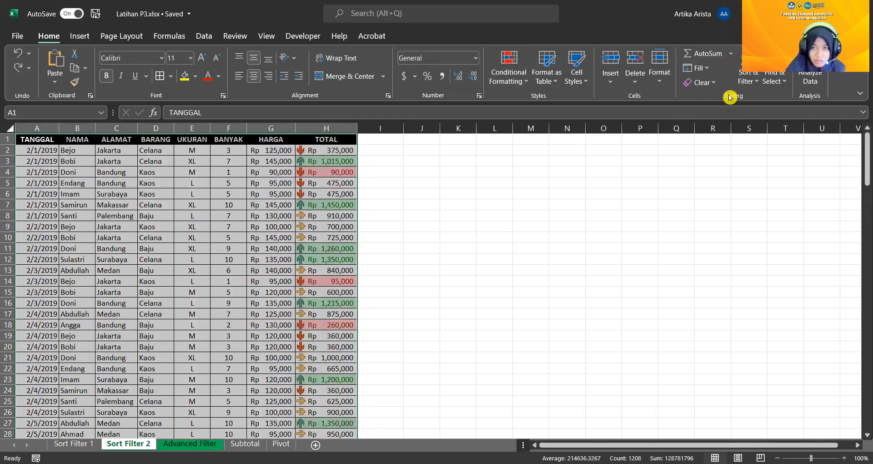
Apply a custom sort to the sales table by TANGGAL, on Cell Values, from Oldest to Newest
click(749, 80)
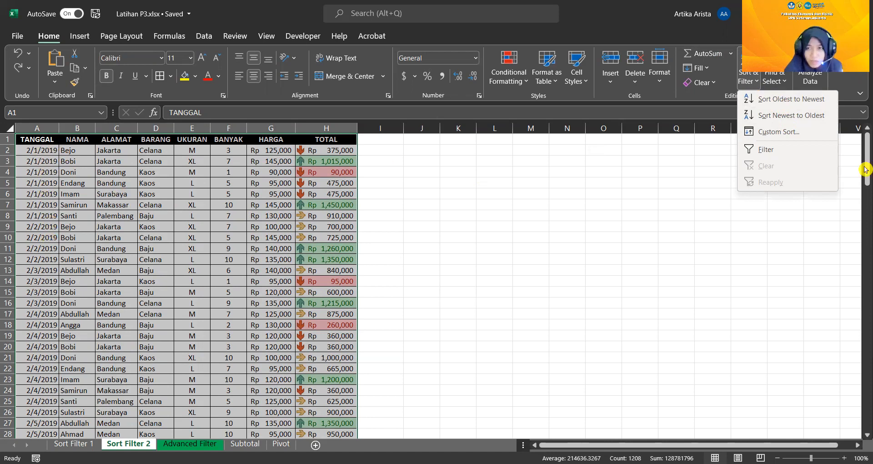
click(773, 132)
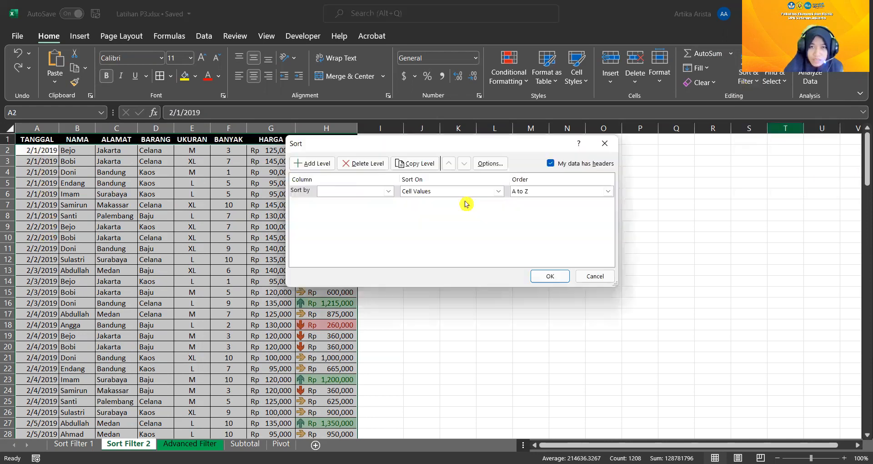
click(386, 194)
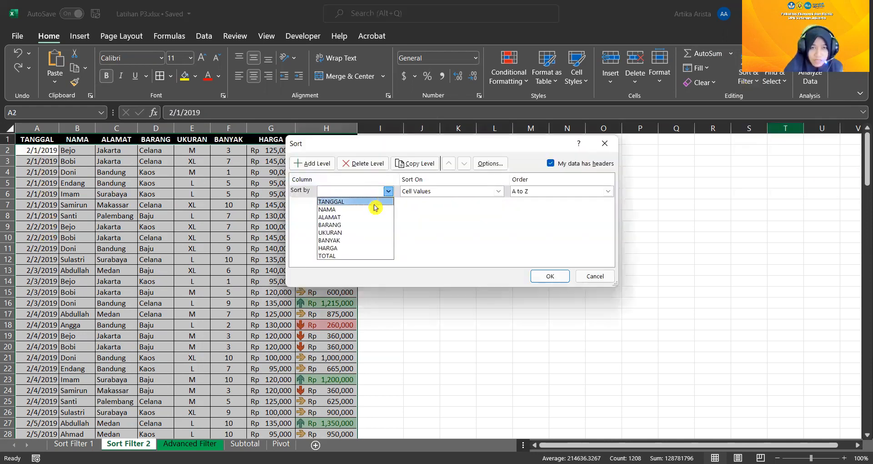
click(373, 202)
click(498, 191)
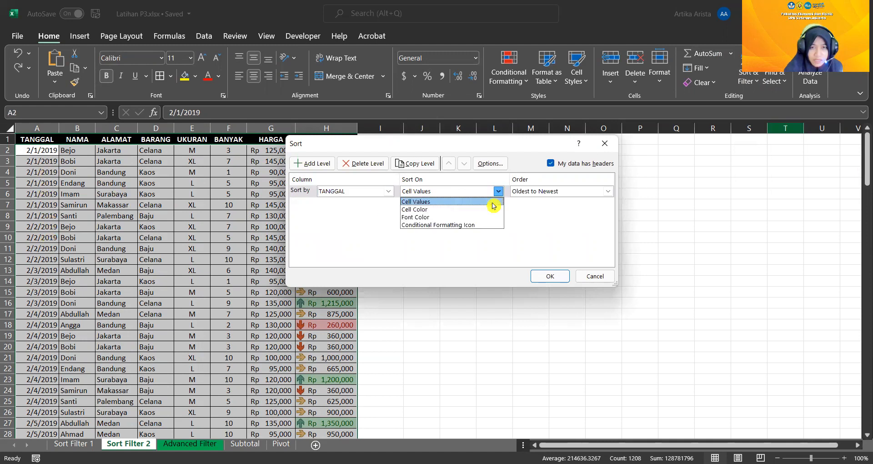
click(492, 202)
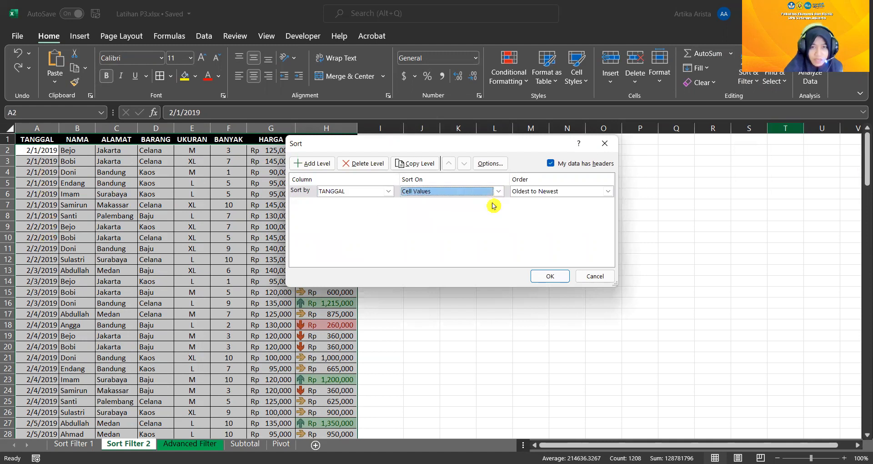
click(610, 193)
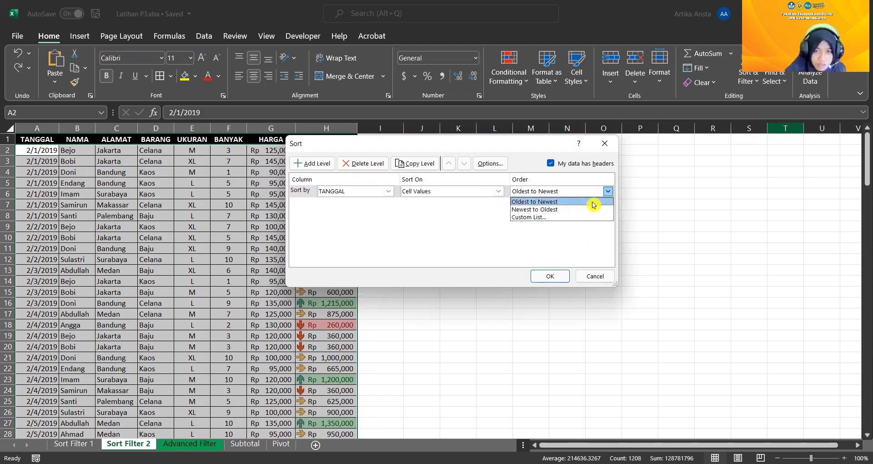
click(594, 201)
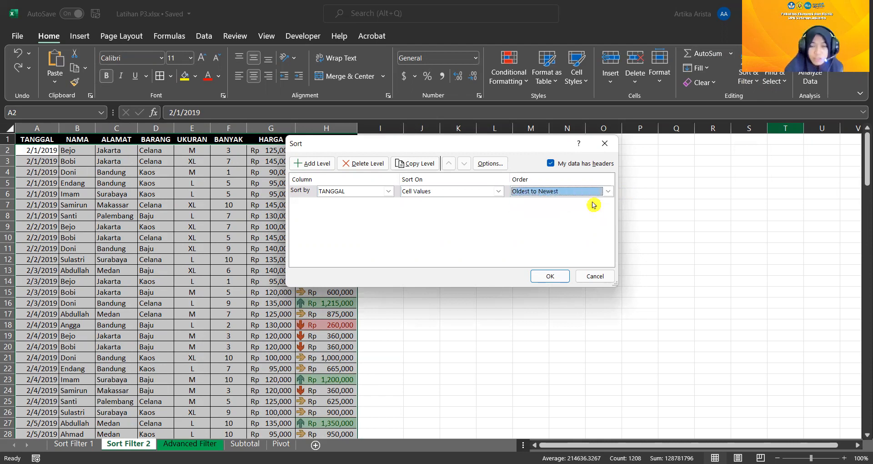
click(558, 276)
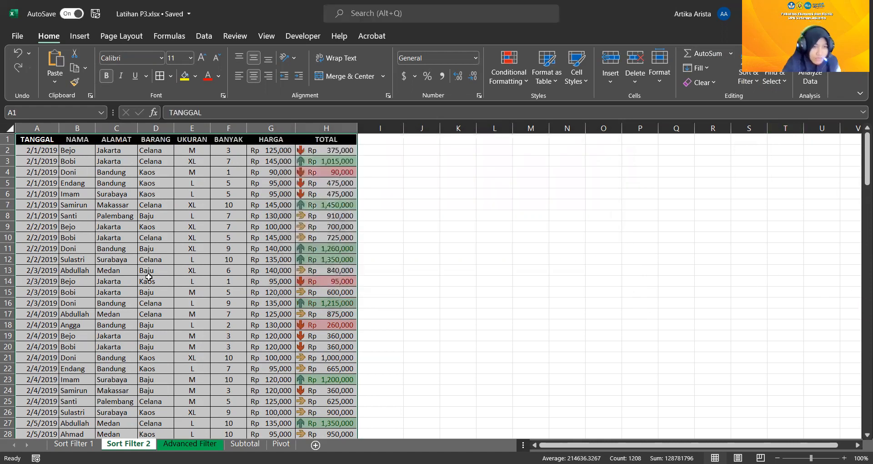
Check the date order down the TANGGAL column of the sorted sales table
click(27, 150)
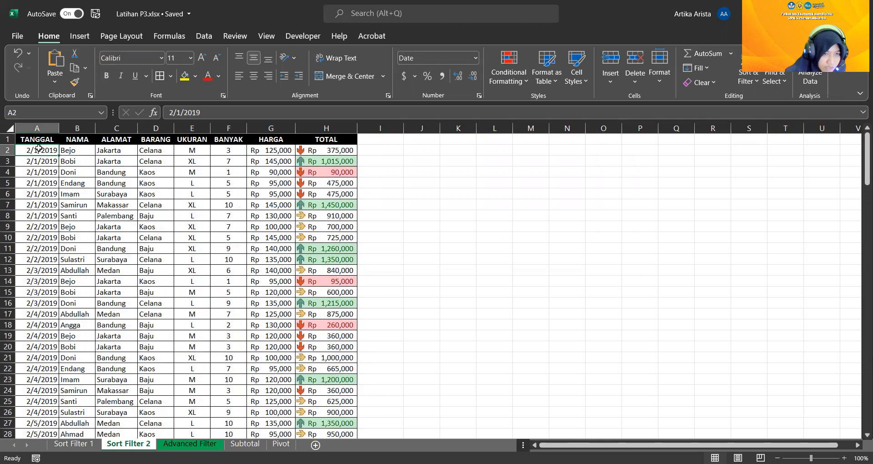
scroll(43, 367, down, 5)
scroll(43, 367, down, 11)
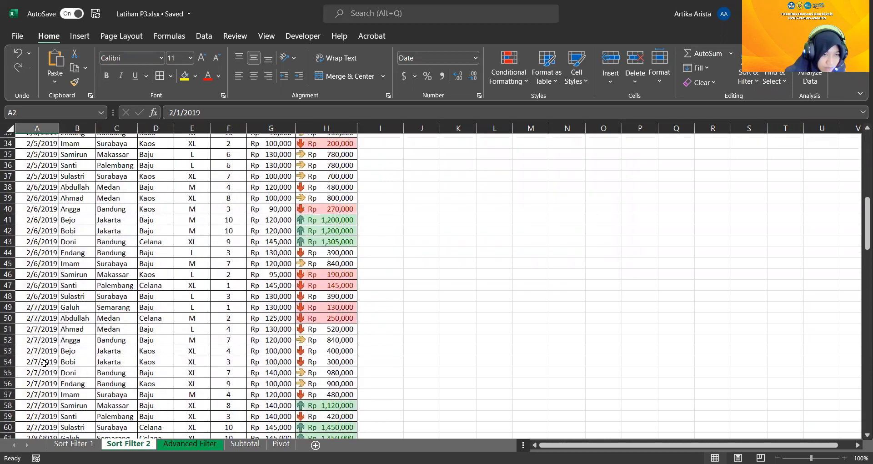
scroll(47, 358, down, 5)
scroll(47, 355, down, 15)
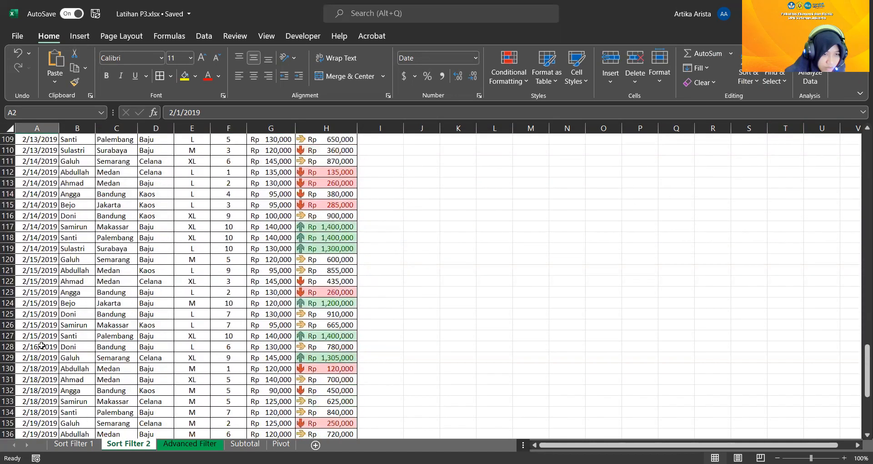
scroll(41, 346, up, 8)
scroll(71, 250, up, 20)
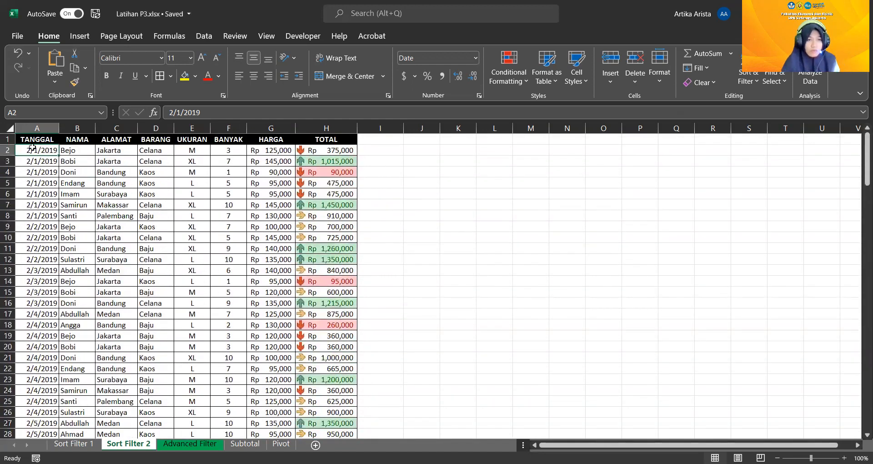
Select the whole sales table and try sorting it from Newest to Oldest, undoing that sort
drag(34, 139, 316, 409)
click(755, 82)
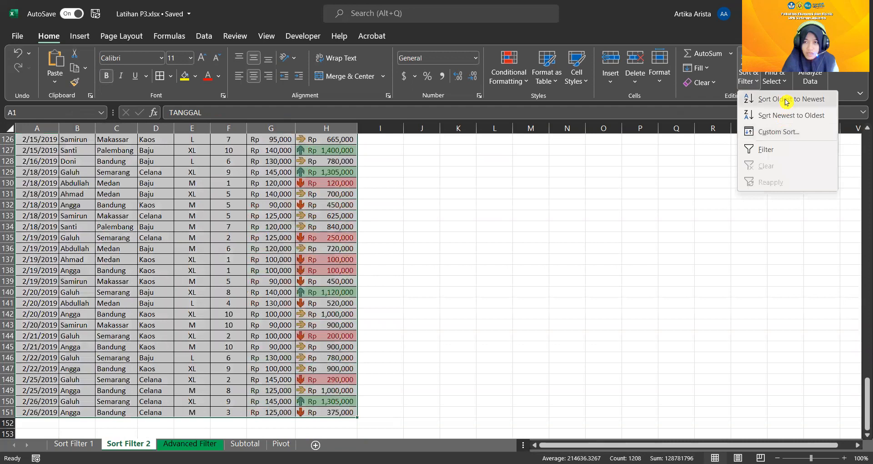
click(801, 116)
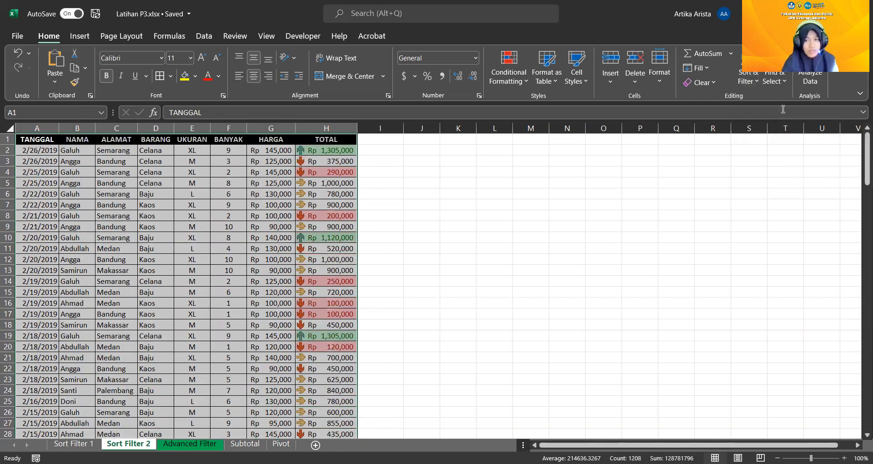
click(757, 86)
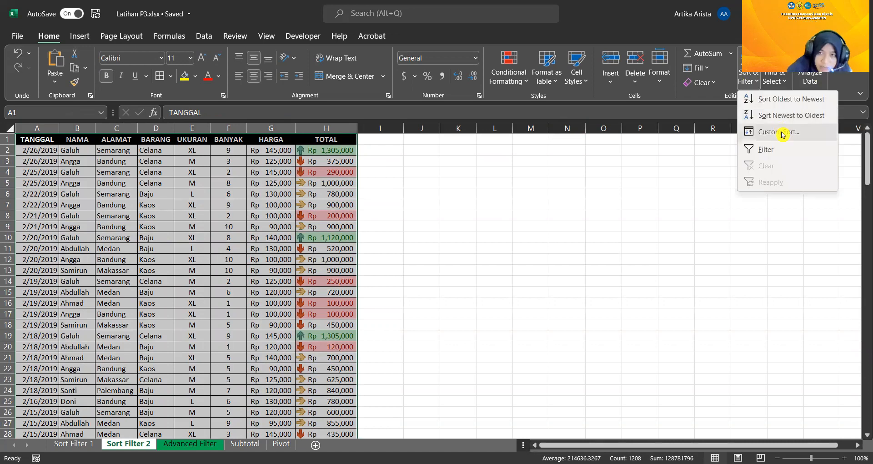
click(14, 53)
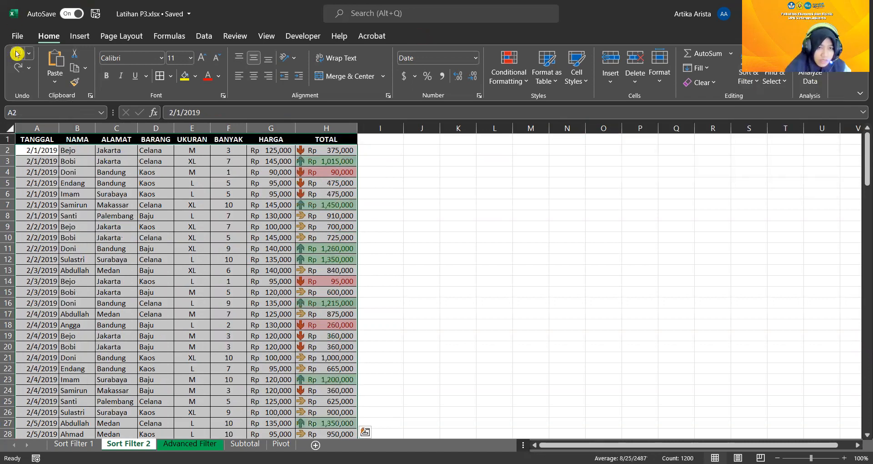
Apply a custom sort to the sales table by HARGA, on Cell Values, from Smallest to Largest, and review the price order
click(748, 81)
click(791, 129)
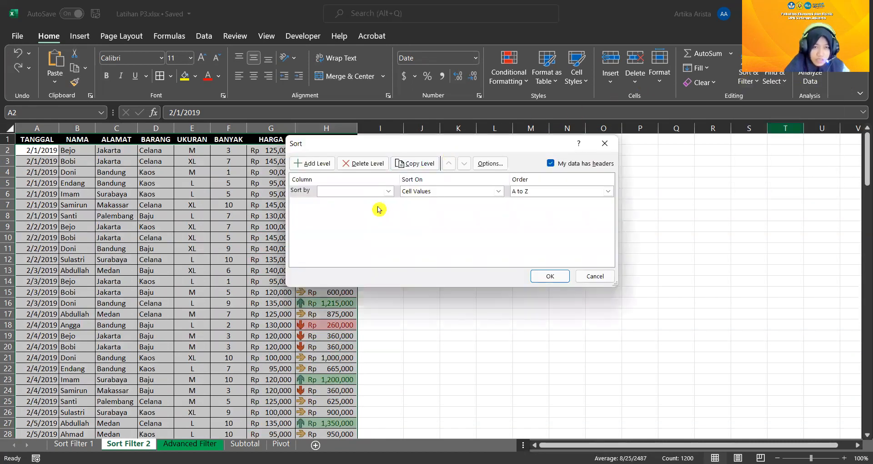
click(388, 191)
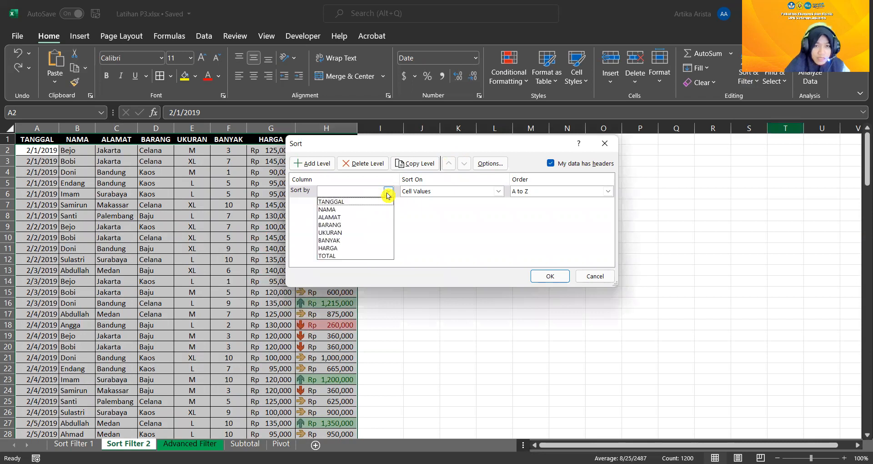
click(373, 250)
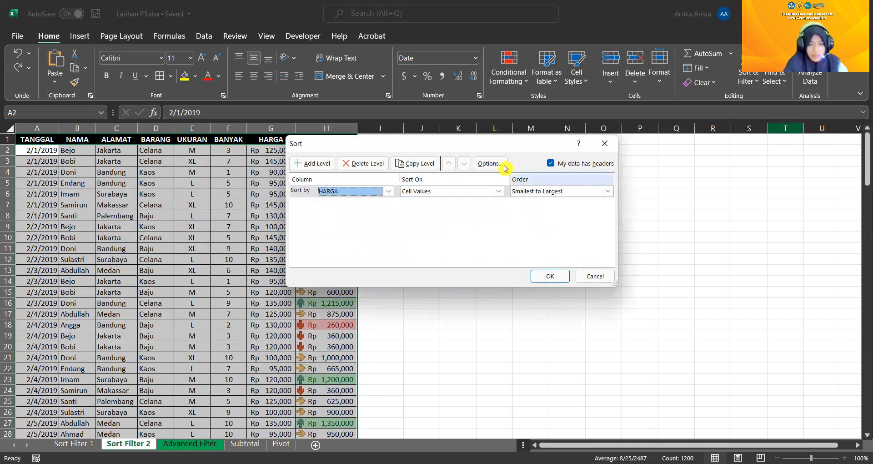
drag(448, 149, 529, 120)
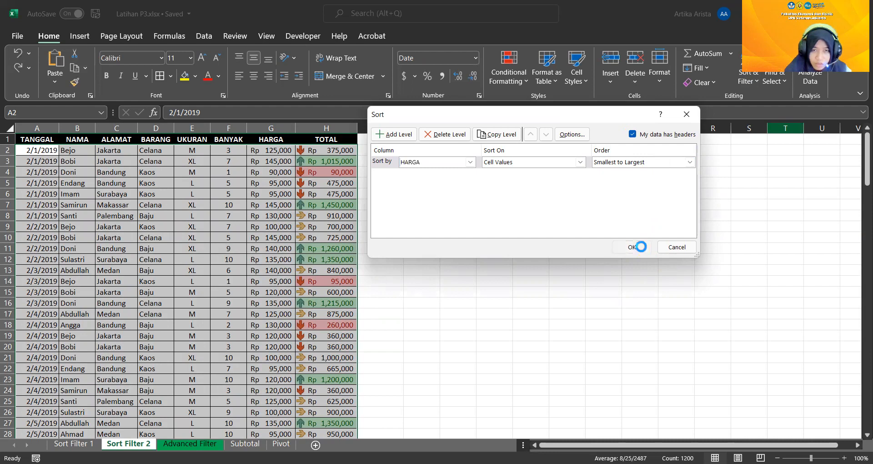
click(641, 248)
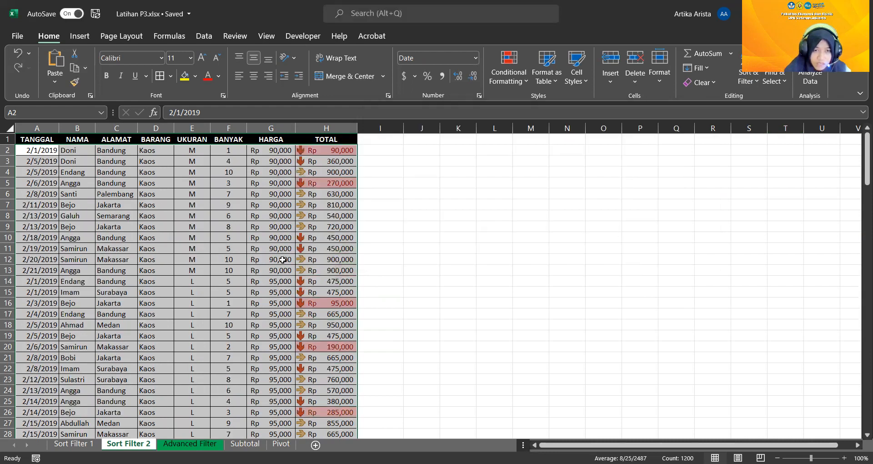
scroll(286, 254, down, 10)
scroll(286, 248, down, 20)
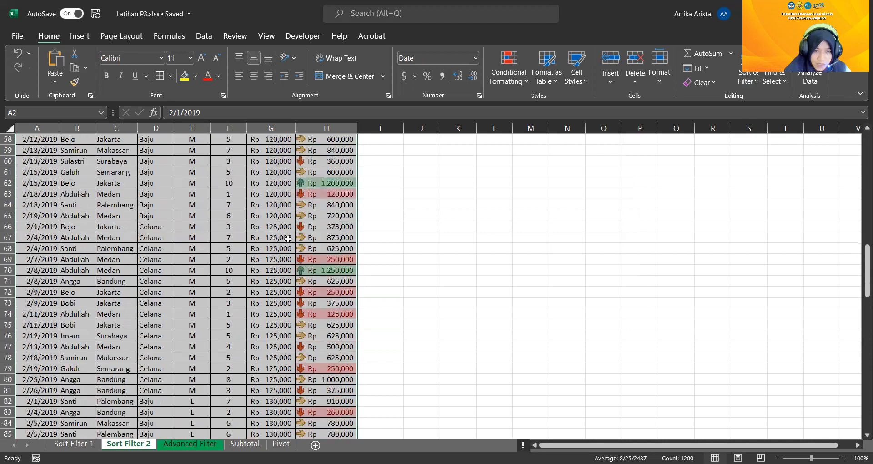
scroll(288, 237, up, 20)
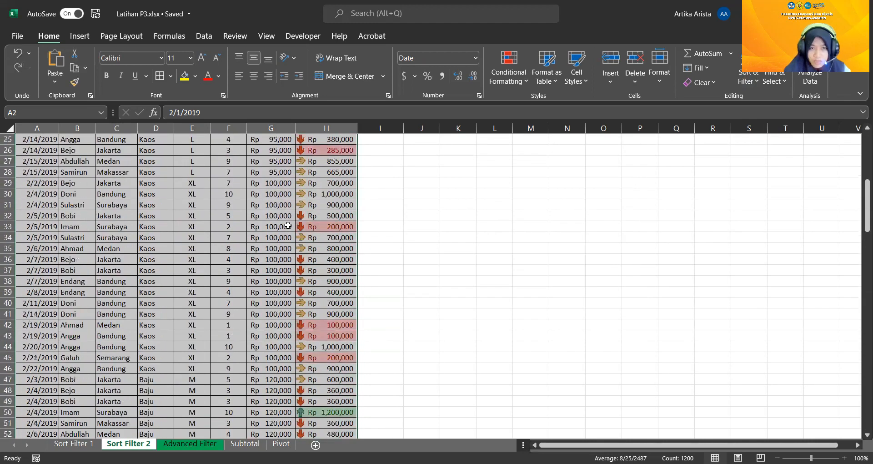
scroll(288, 225, up, 8)
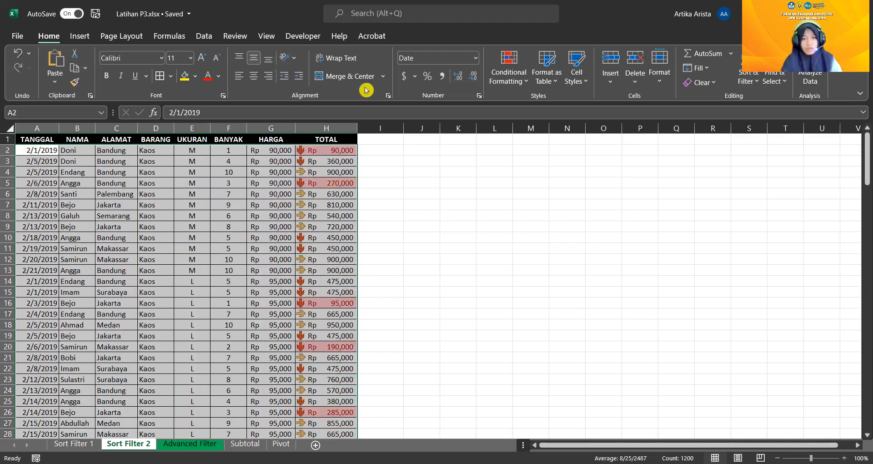
Change the custom sort by HARGA to run from Largest to Smallest
click(769, 136)
click(641, 163)
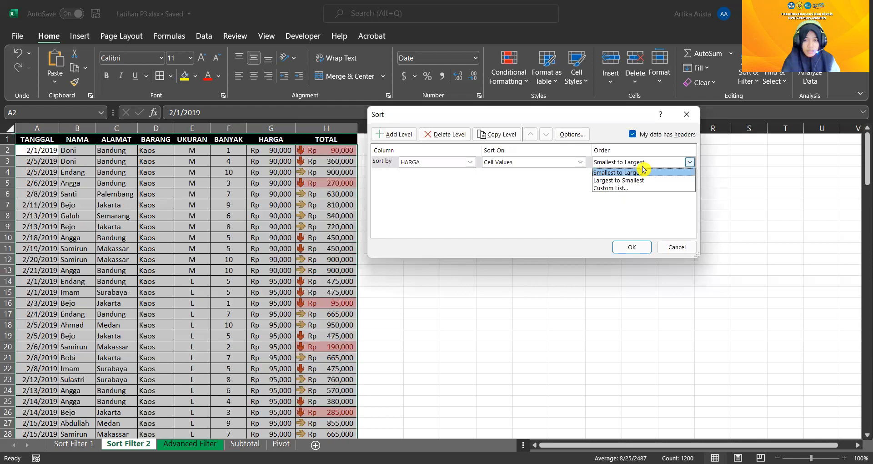
click(637, 181)
click(638, 247)
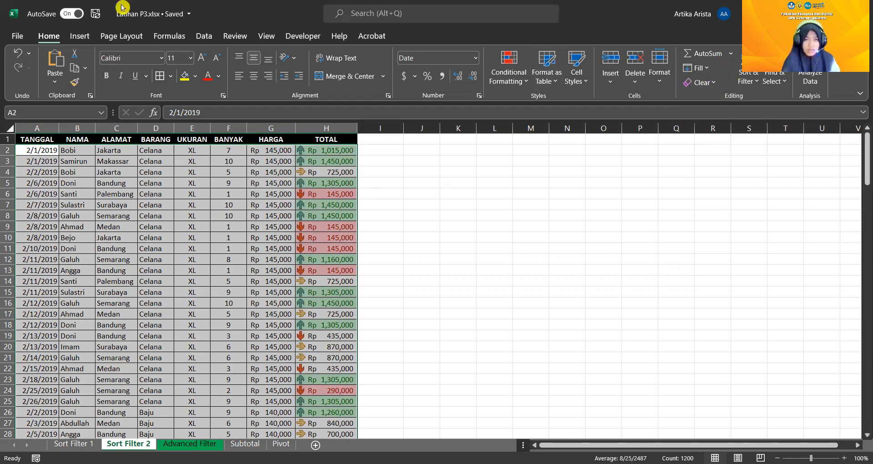
Undo the HARGA sorts of the sales table and return to the Sort Filter 2 sheet
click(17, 53)
click(17, 53)
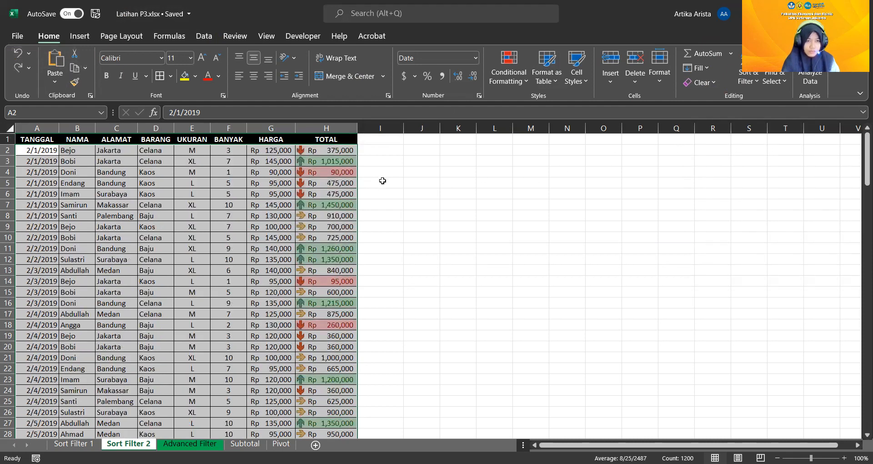
click(19, 55)
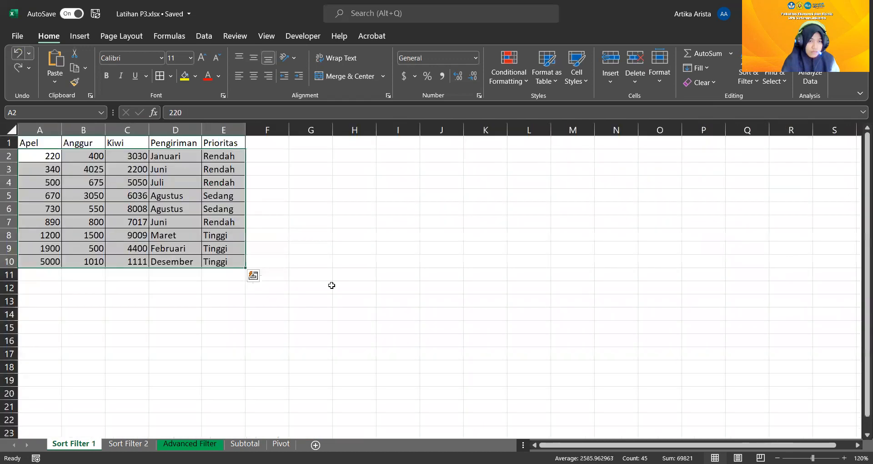
click(133, 444)
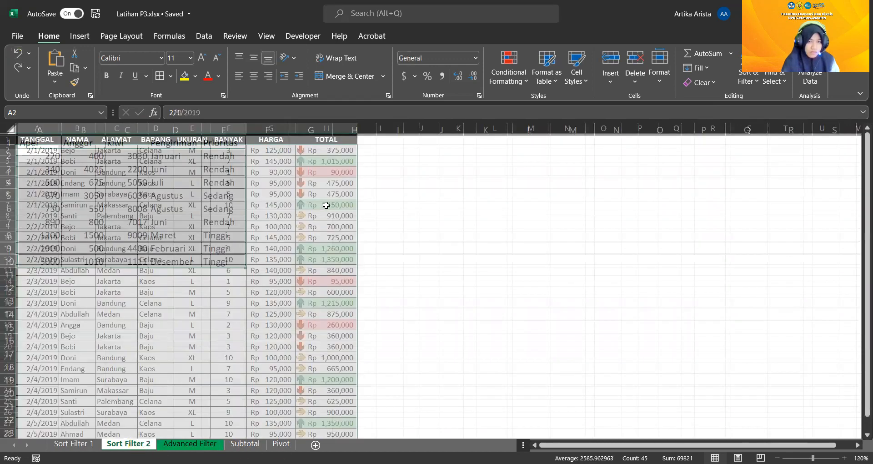
Apply a custom sort to the sales table by TOTAL, on Cell Color, with the green cells On Top
click(750, 80)
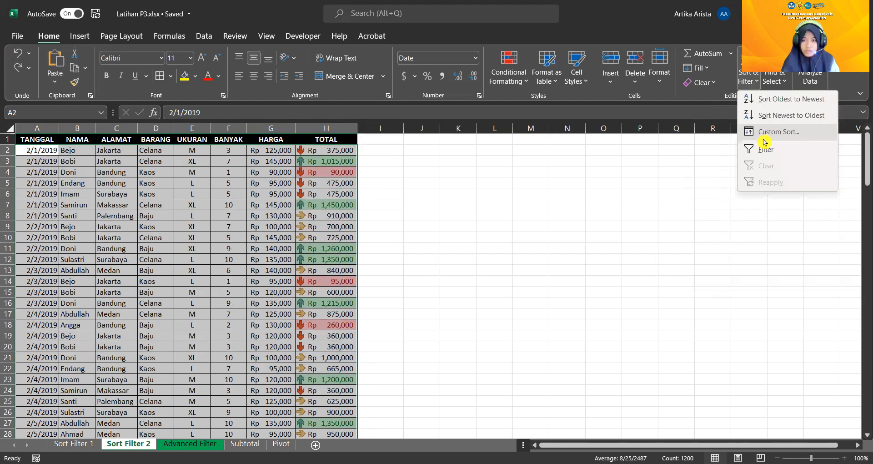
click(764, 140)
click(452, 166)
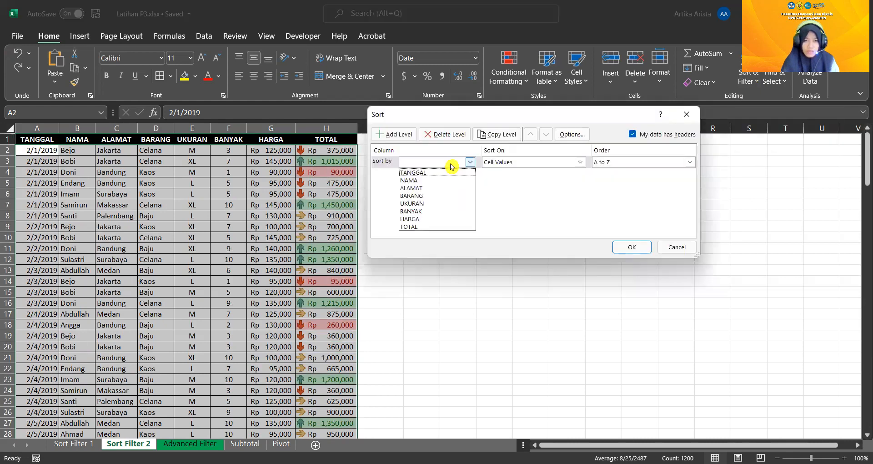
click(452, 226)
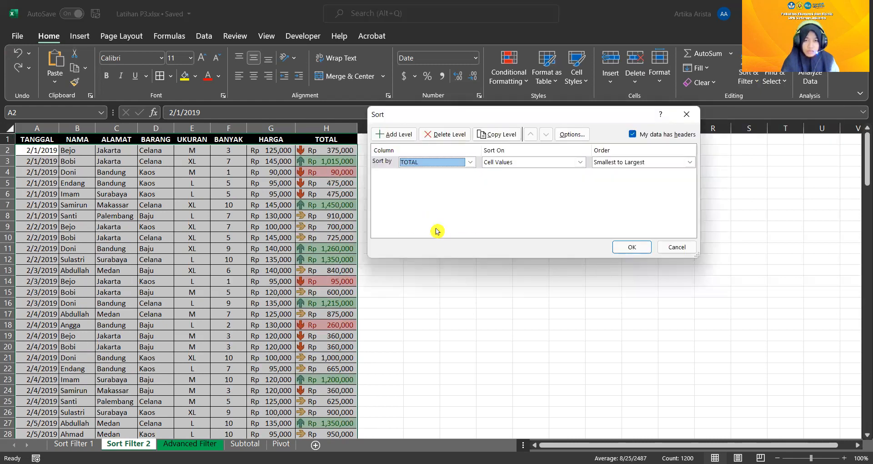
click(541, 165)
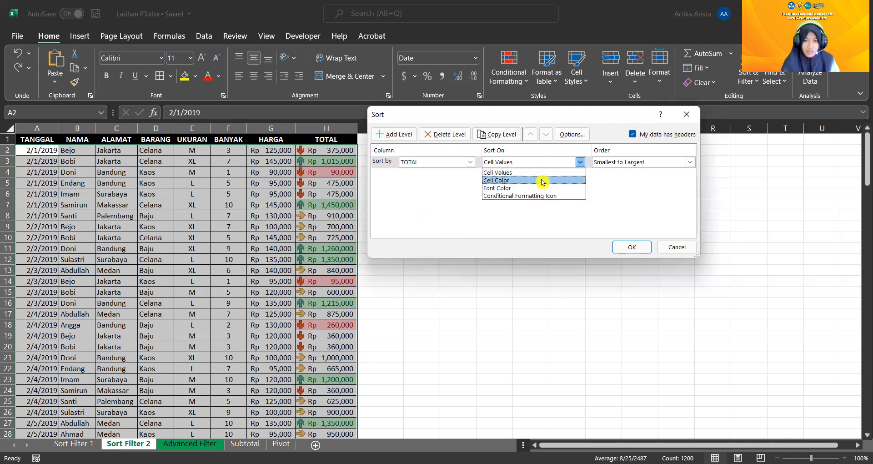
click(542, 182)
click(639, 165)
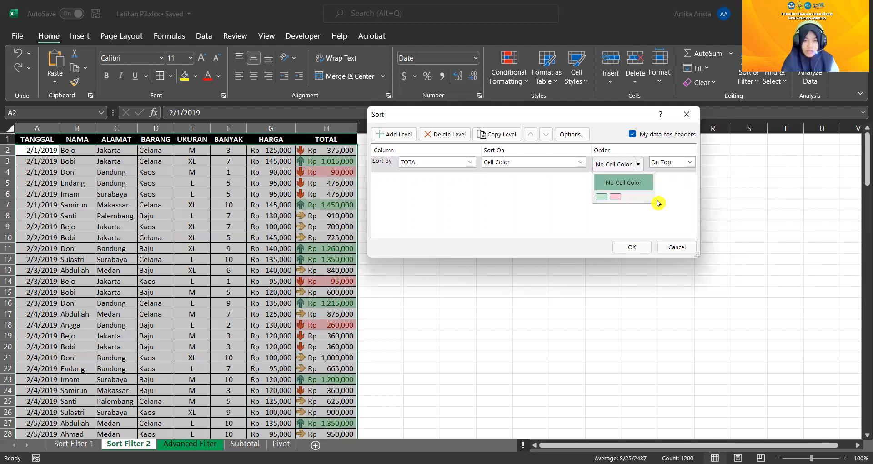
click(605, 198)
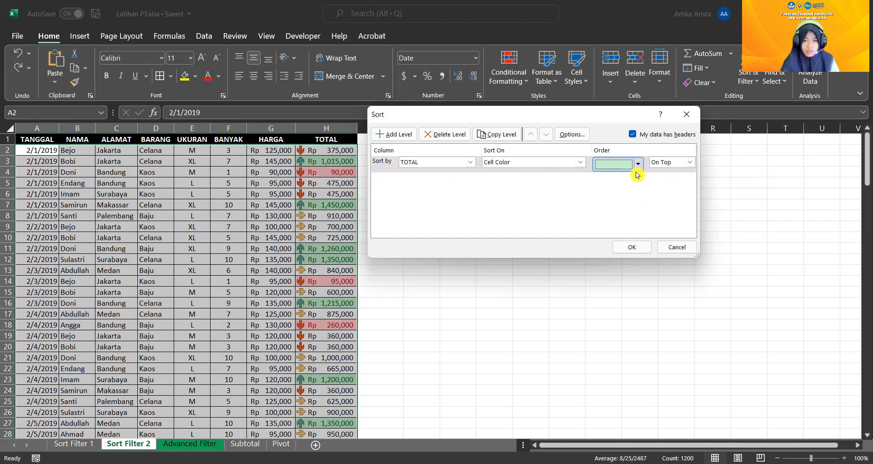
click(644, 250)
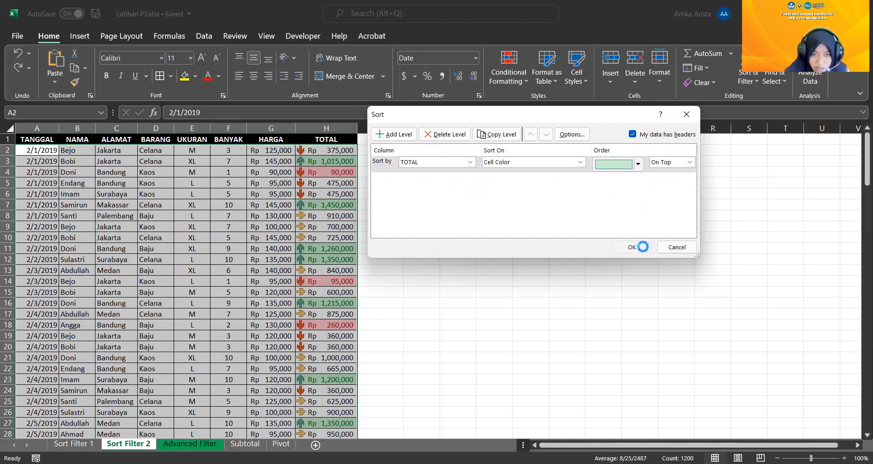
Check how the green, uncolored and pink cells are arranged down the TOTAL column
scroll(314, 181, down, 7)
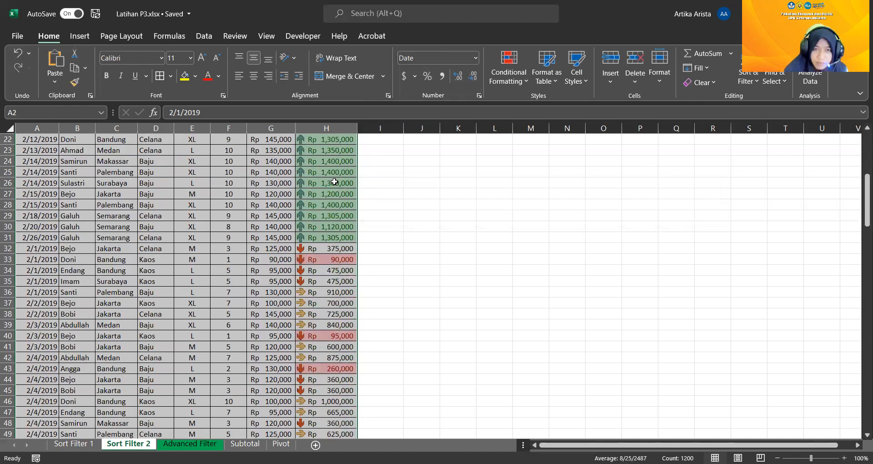
scroll(337, 202, up, 7)
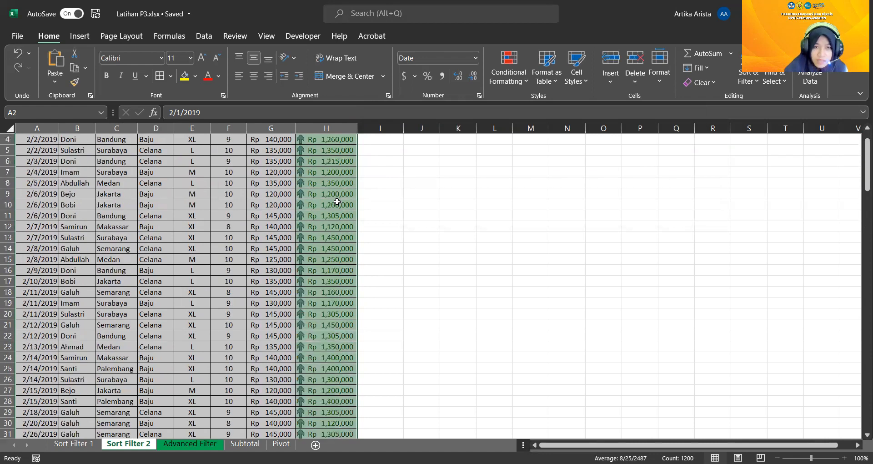
scroll(340, 196, down, 13)
scroll(340, 193, down, 8)
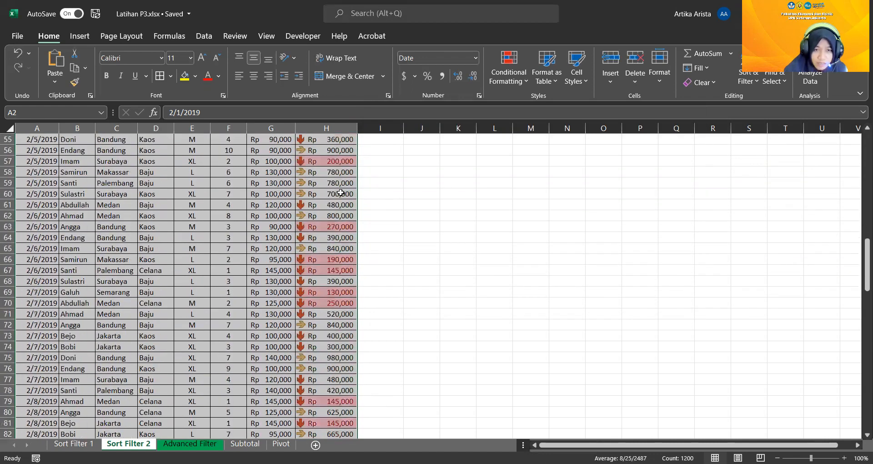
scroll(340, 191, up, 7)
scroll(345, 187, up, 5)
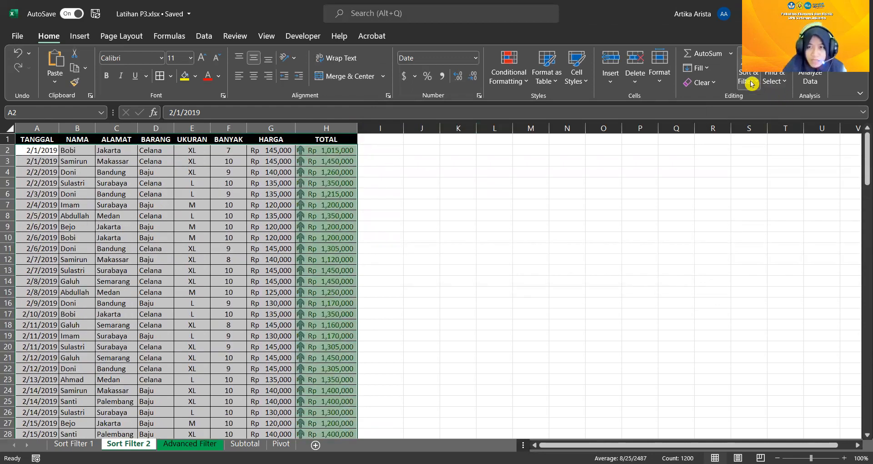
Add a second level to the sales table's custom sort, by TOTAL on Cell Color
click(751, 83)
click(769, 133)
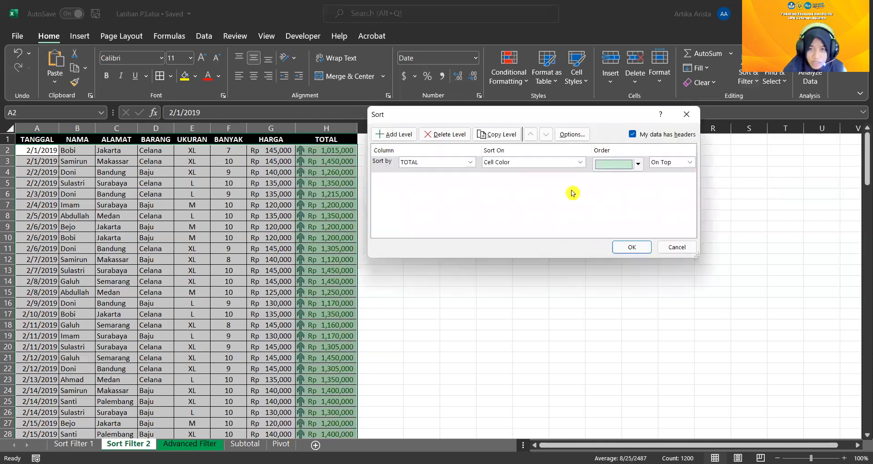
click(388, 135)
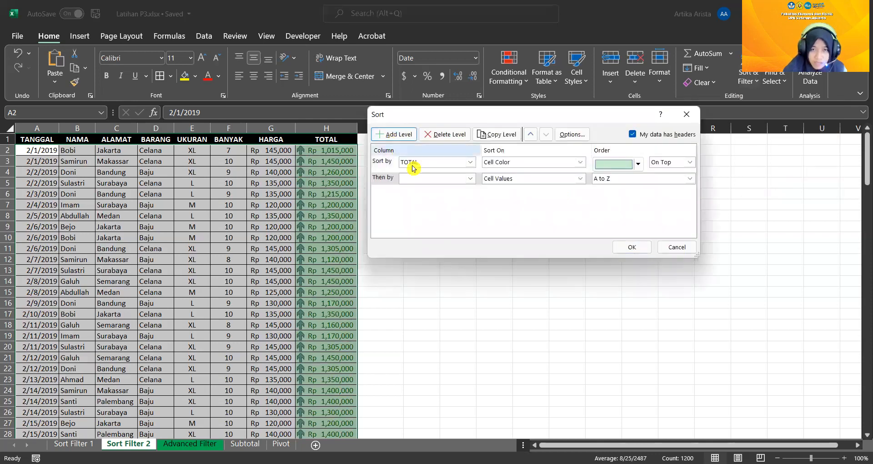
click(471, 179)
click(407, 243)
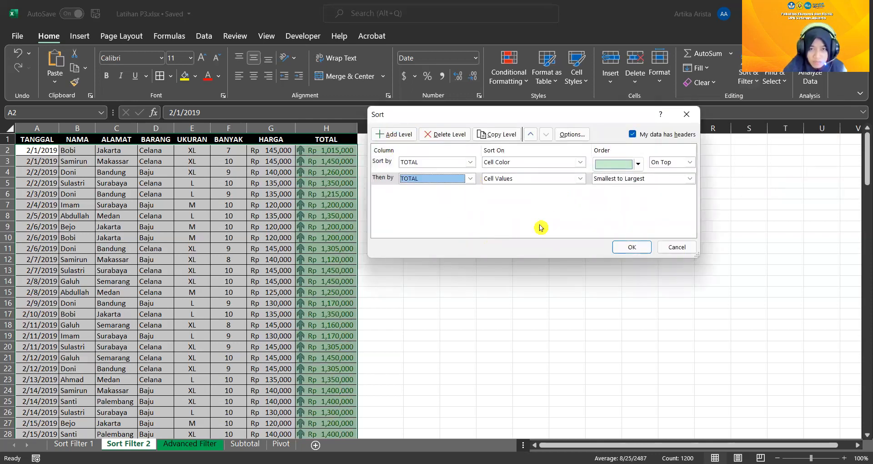
click(579, 181)
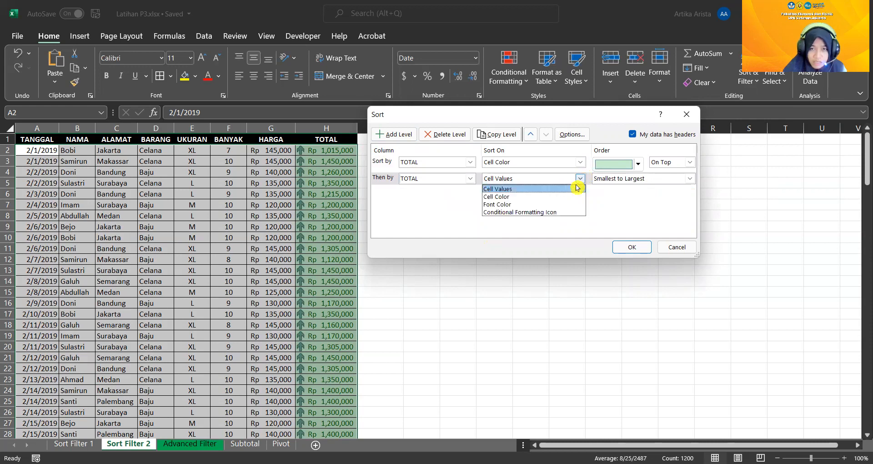
click(547, 197)
Set the second sort level to the pink cell color On Top and apply the sort
click(638, 180)
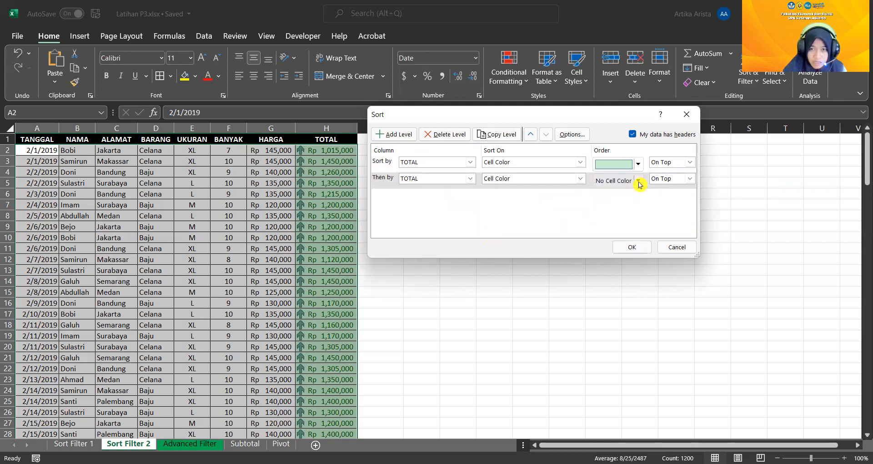
click(602, 214)
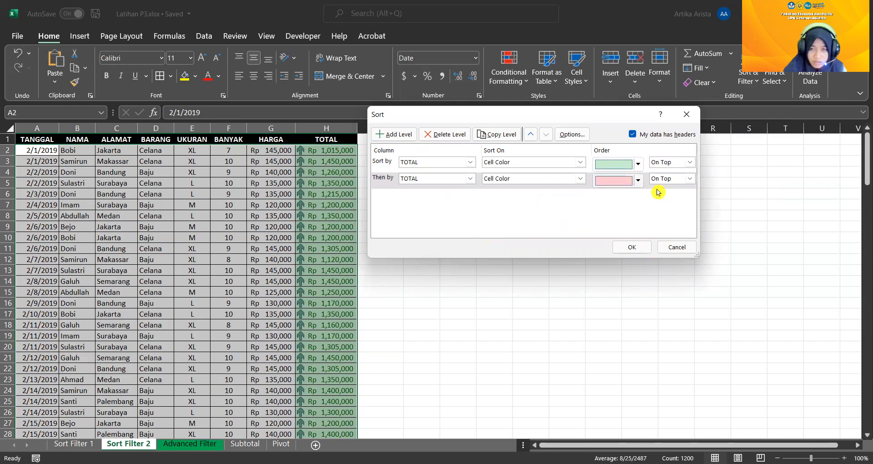
click(689, 183)
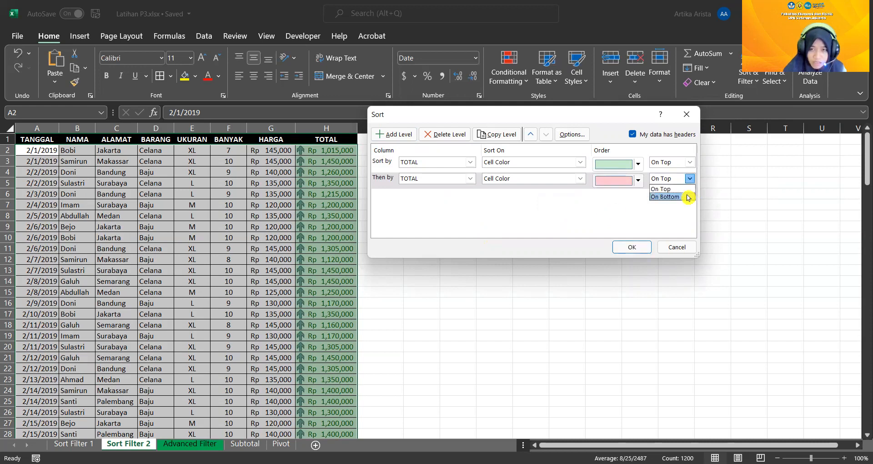
click(690, 181)
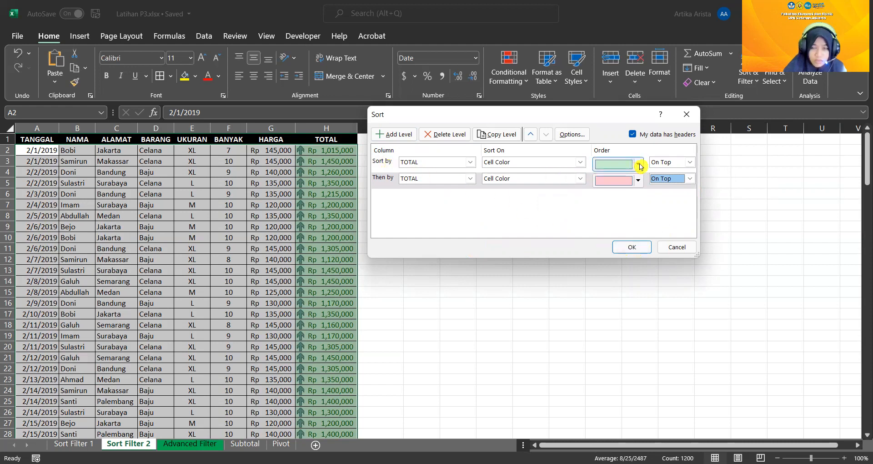
click(642, 248)
Check the color order down the TOTAL column and undo the cell color sorting of the sales table
scroll(413, 246, down, 14)
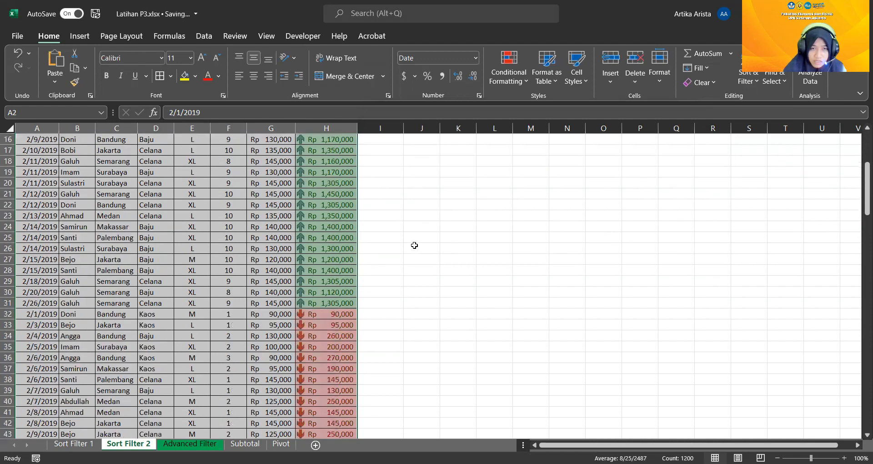
scroll(417, 239, down, 15)
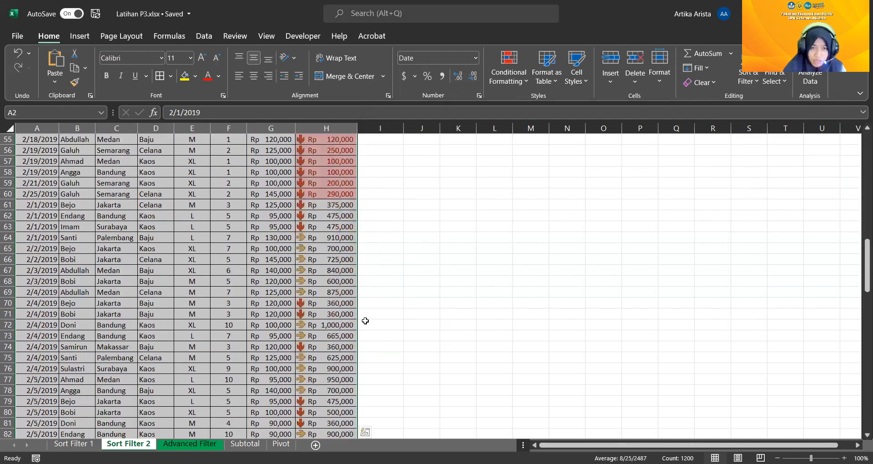
scroll(544, 248, up, 20)
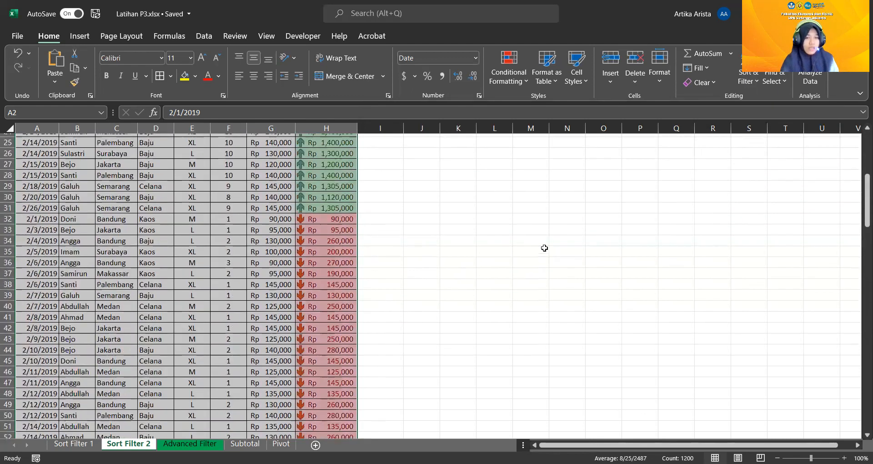
click(18, 56)
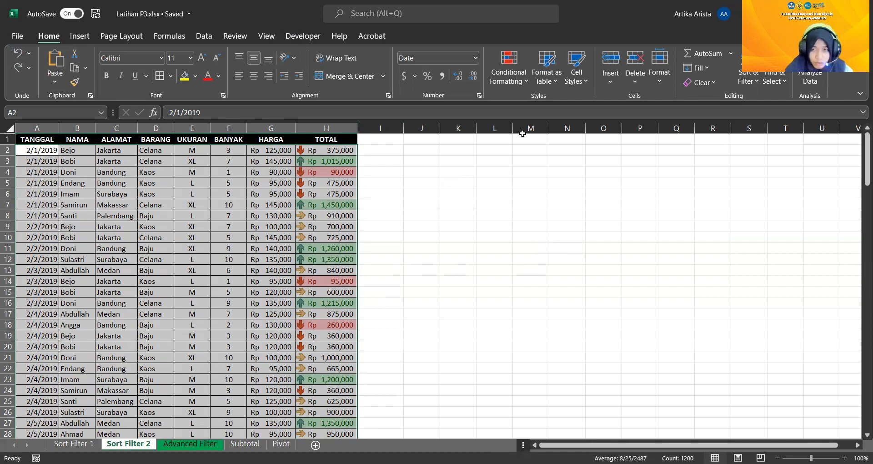
click(750, 76)
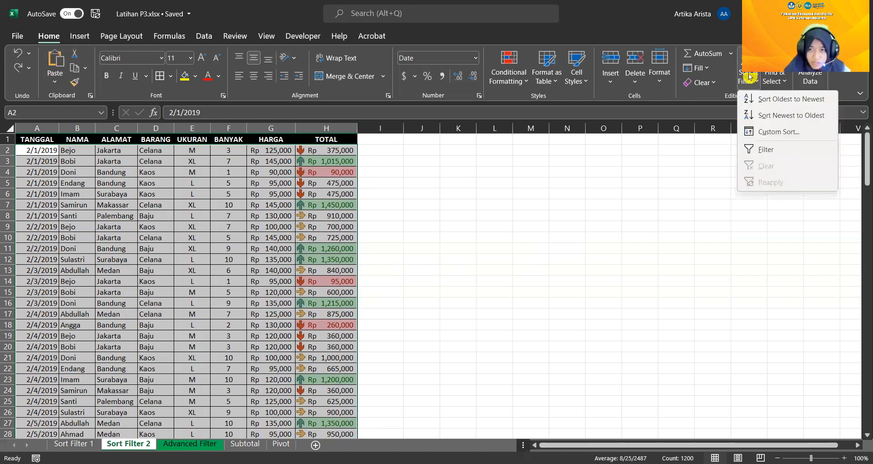
click(785, 151)
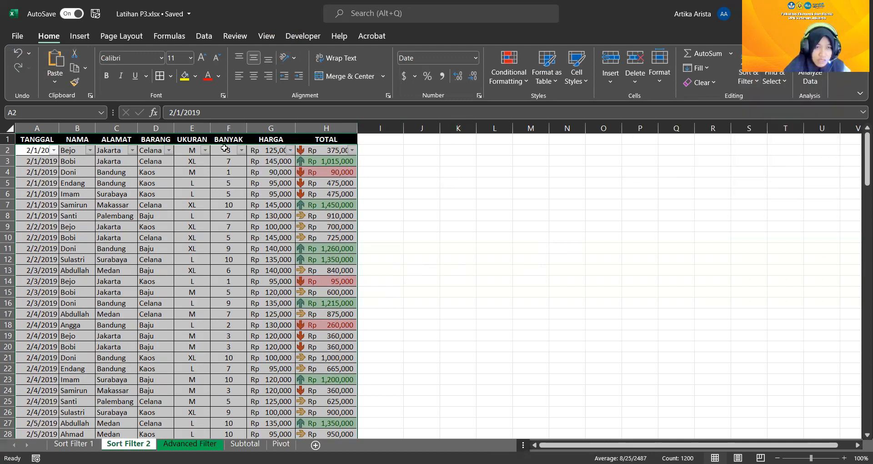
click(438, 167)
click(15, 53)
click(15, 54)
click(459, 173)
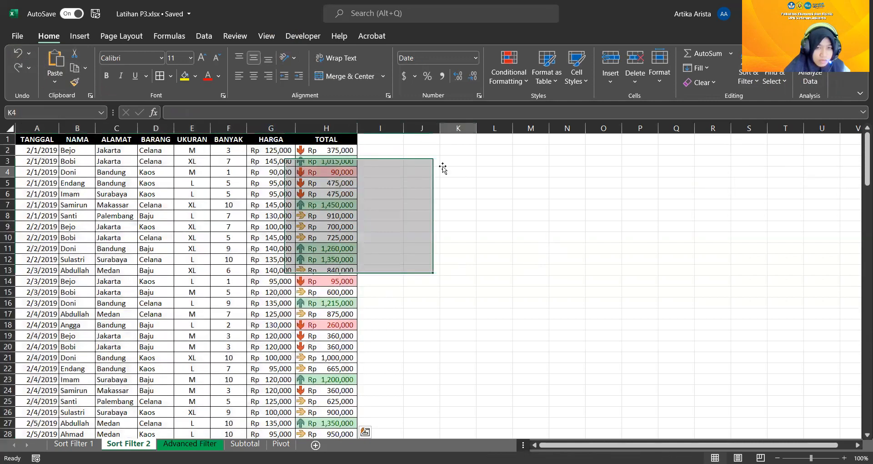
Turn on Filter for the sales table A1:H151, including its header row
click(19, 138)
drag(31, 138, 341, 411)
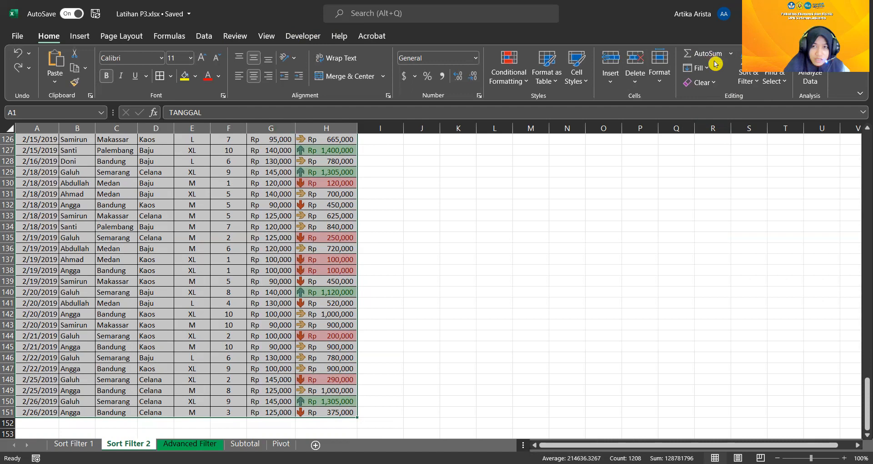
click(752, 84)
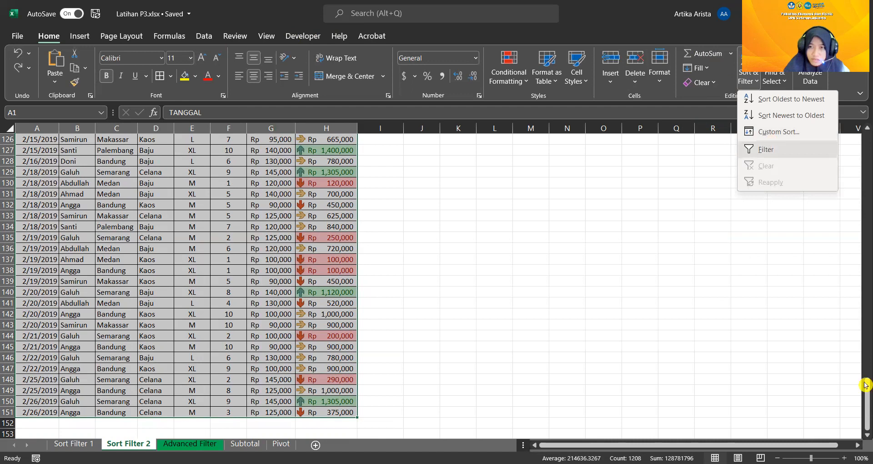
drag(866, 384, 866, 150)
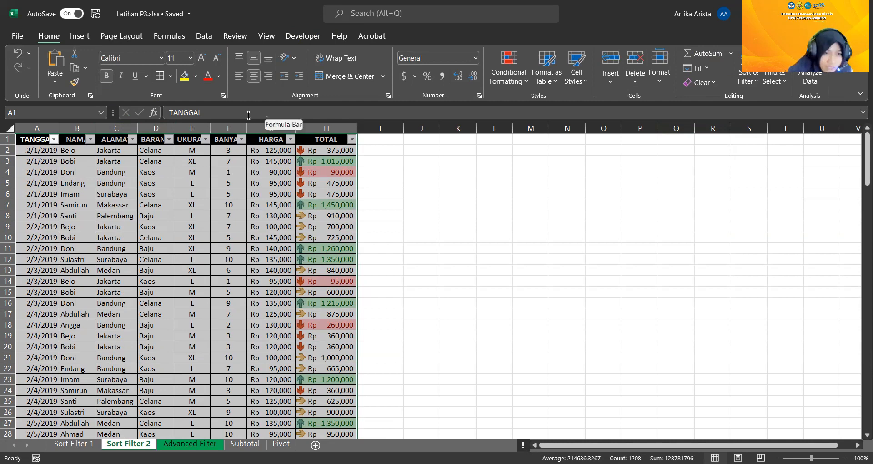
Filter the ALAMAT column to show only Jakarta
click(133, 141)
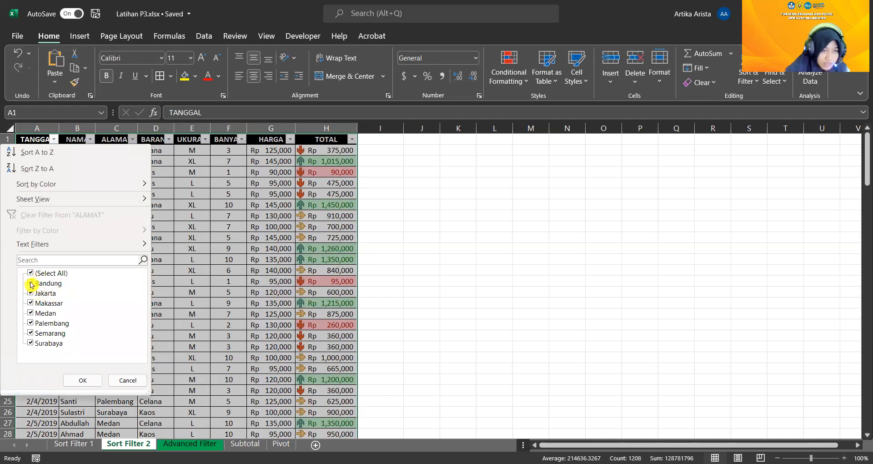
click(30, 282)
click(31, 303)
click(30, 313)
click(30, 323)
click(30, 334)
click(31, 343)
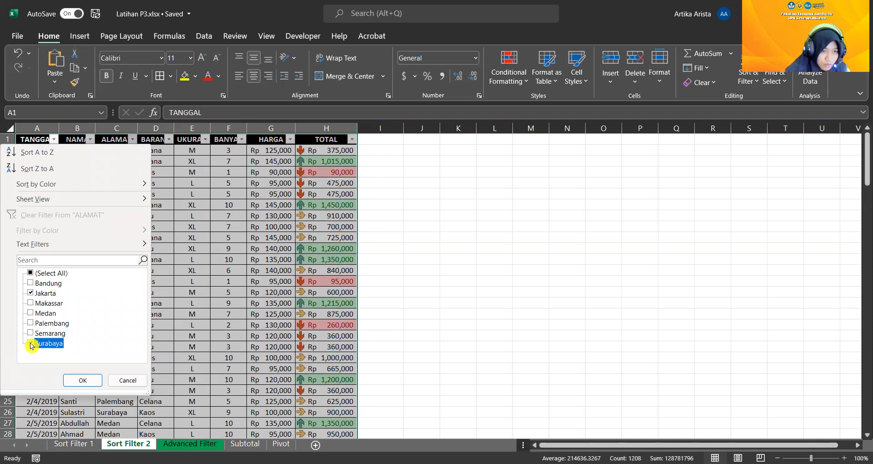
click(89, 385)
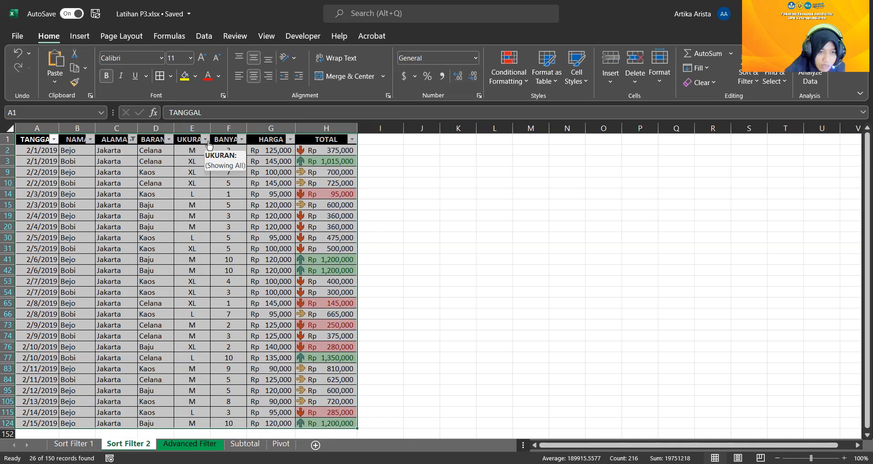
Filter the BARANG column of the Jakarta rows to show only Baju
click(169, 146)
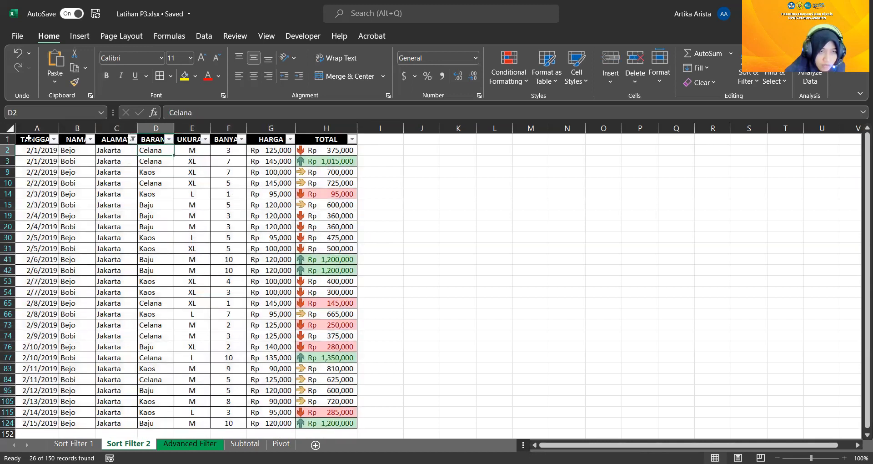
drag(24, 139, 351, 423)
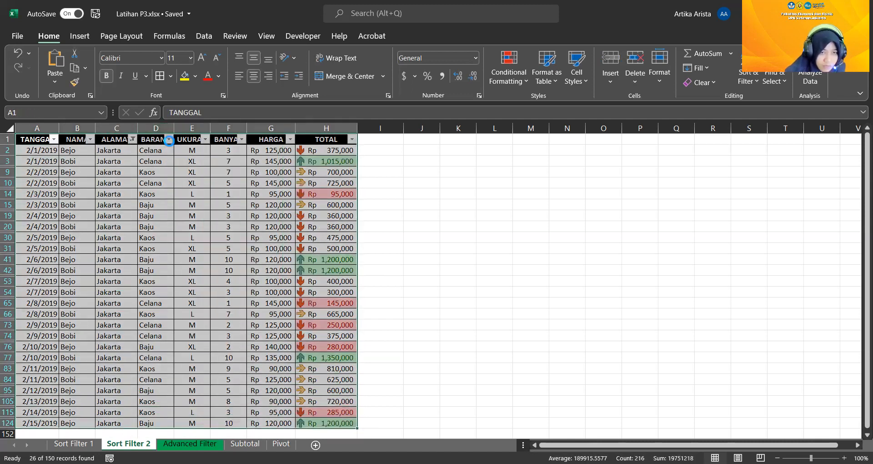
click(168, 140)
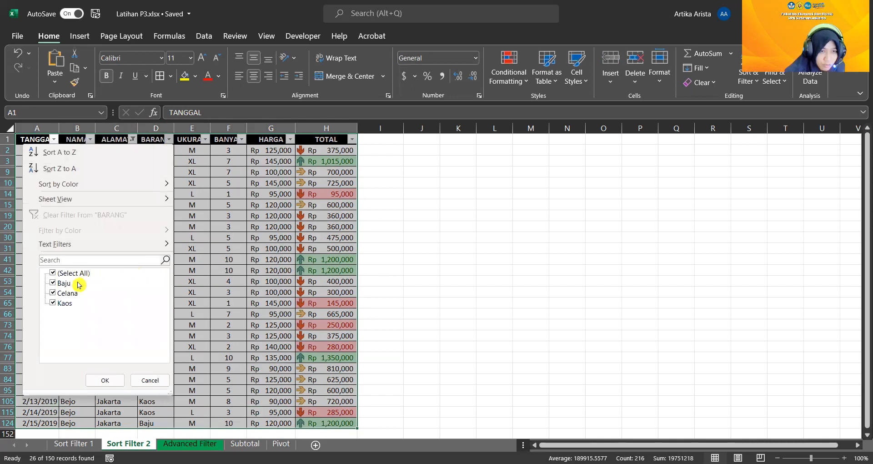
click(53, 295)
click(53, 303)
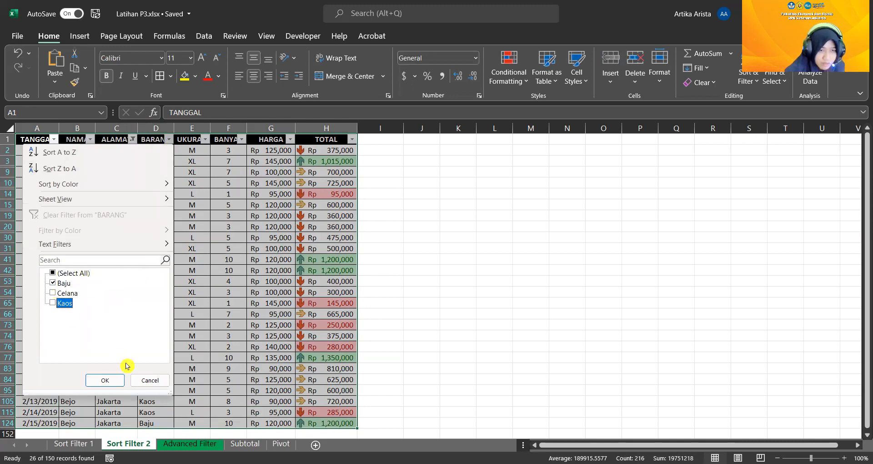
click(110, 387)
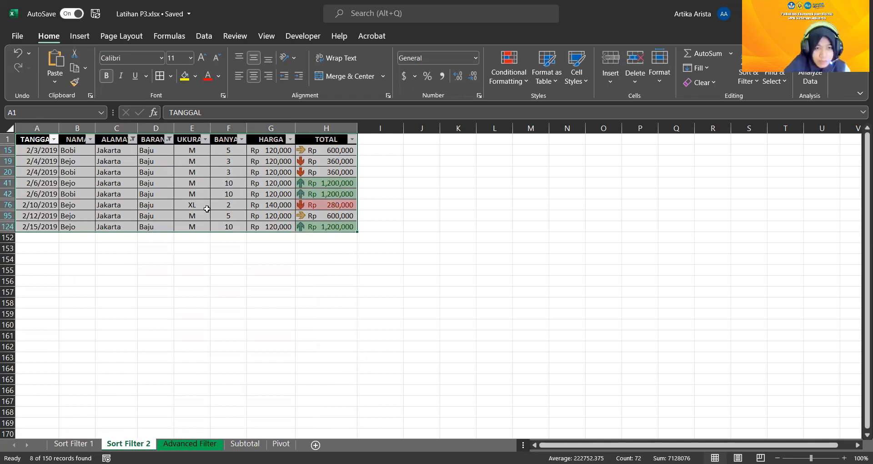
Filter the UKURAN column to show only size M by excluding XL
click(206, 138)
click(89, 292)
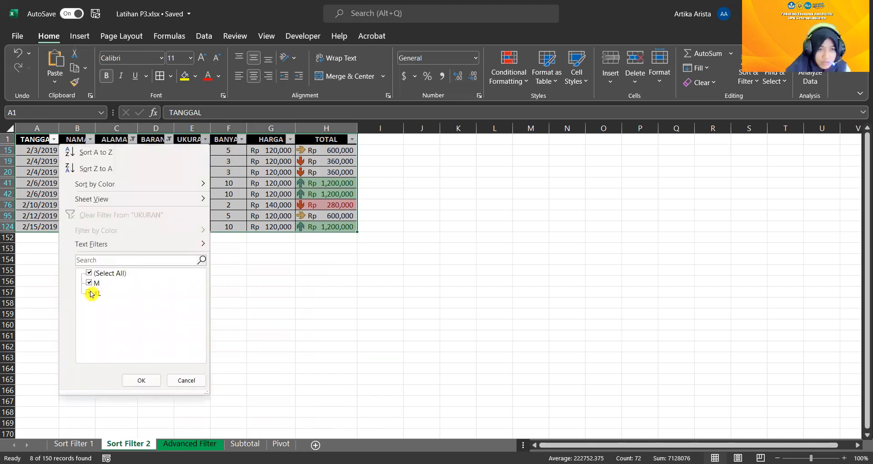
click(143, 381)
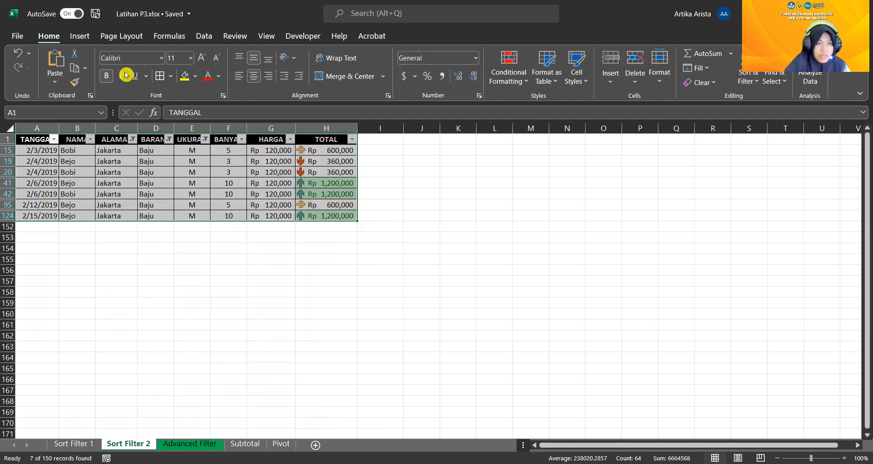
Undo the filtering of the sales table and return to the Sort Filter 2 sheet
click(16, 54)
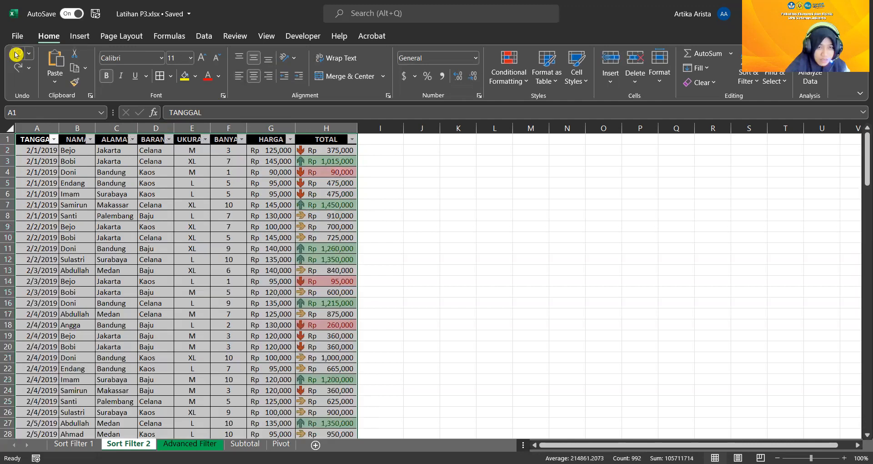
click(16, 54)
click(16, 54)
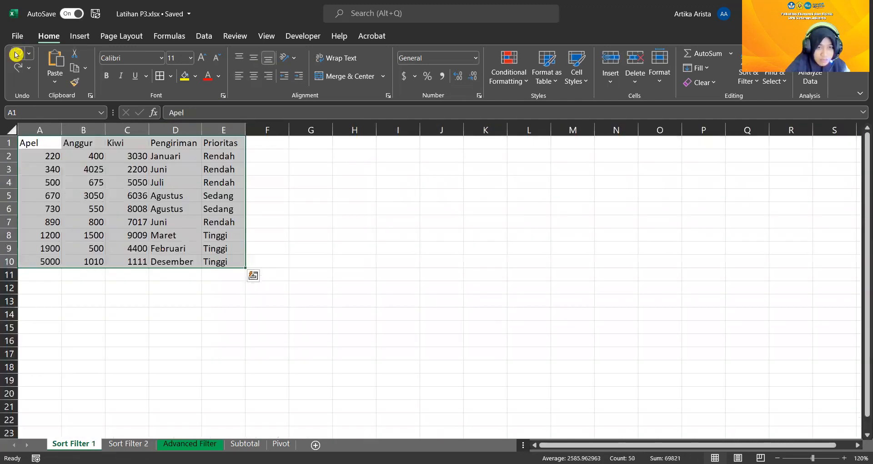
click(146, 443)
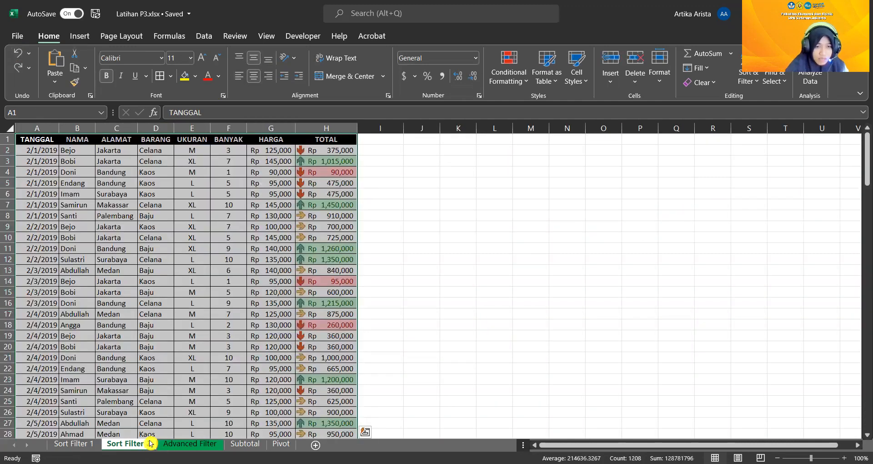
On the Advanced Filter sheet, apply an advanced filter in place to A5:G21 with criteria range B1:C2 (Toko Buah B, JUMLAH >1000000)
click(191, 445)
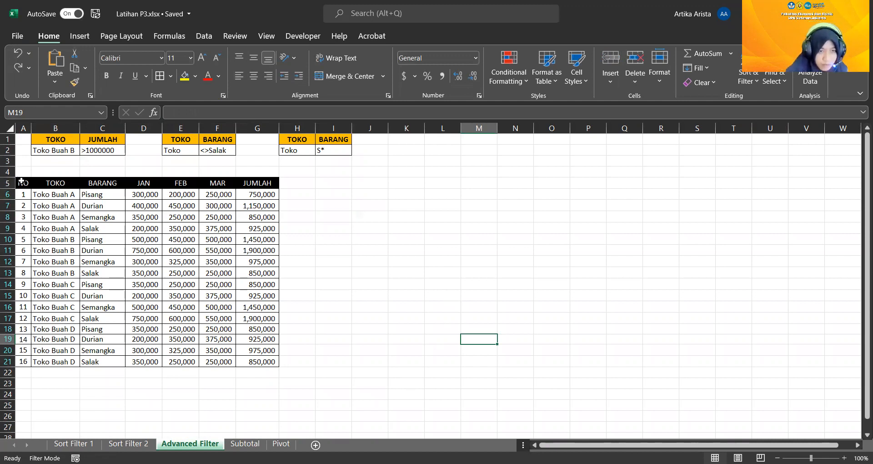
drag(21, 182, 250, 358)
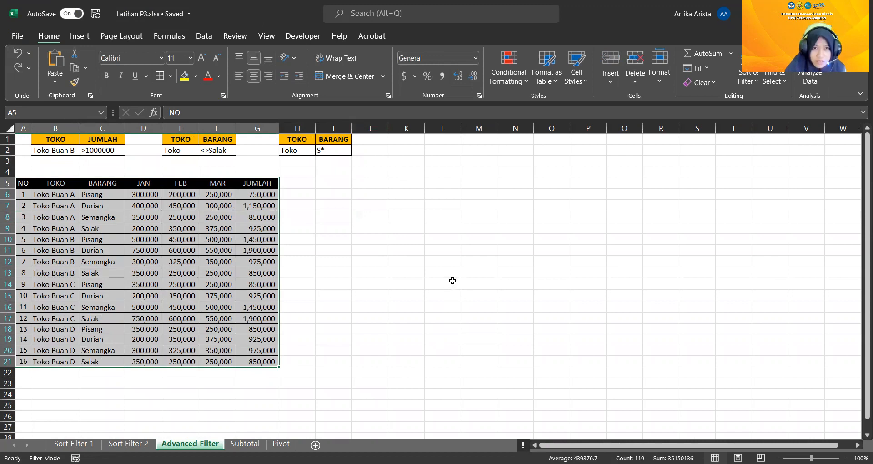
click(203, 36)
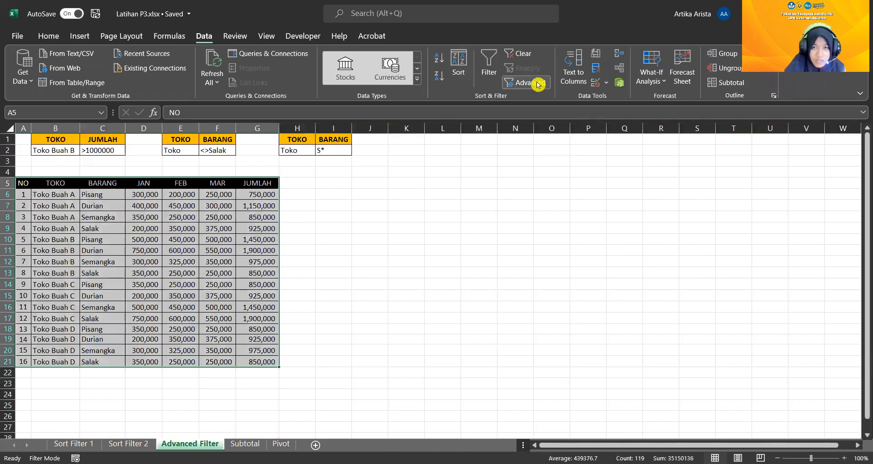
click(48, 36)
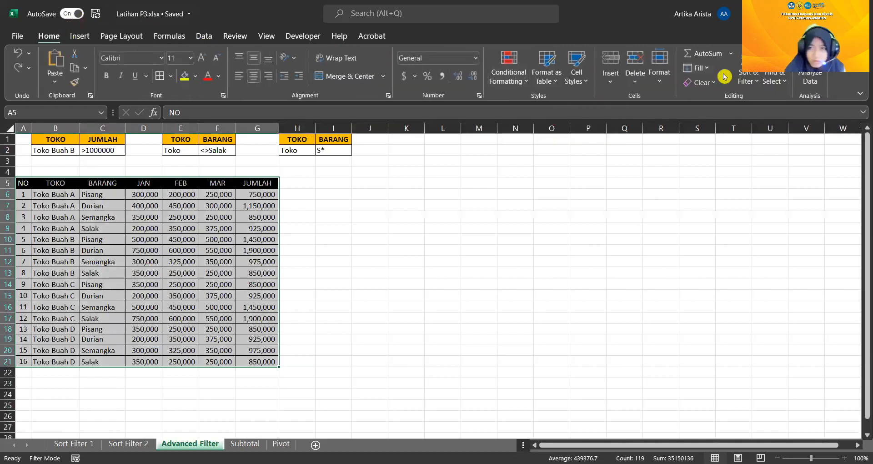
click(748, 78)
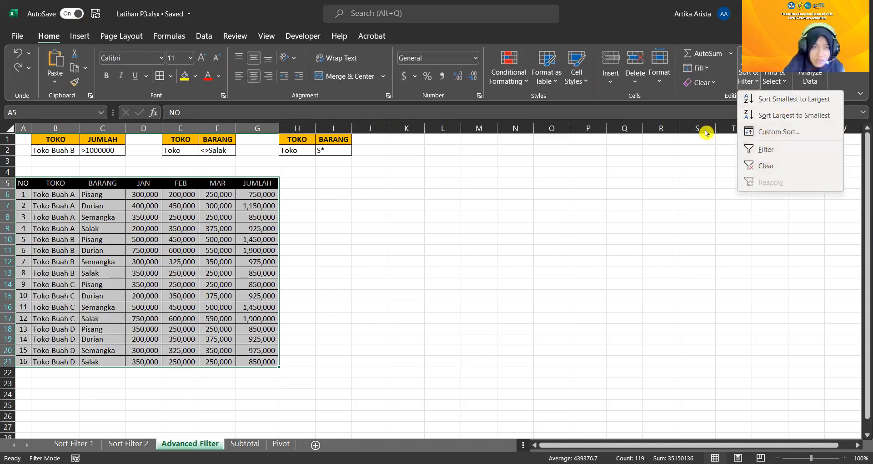
click(206, 36)
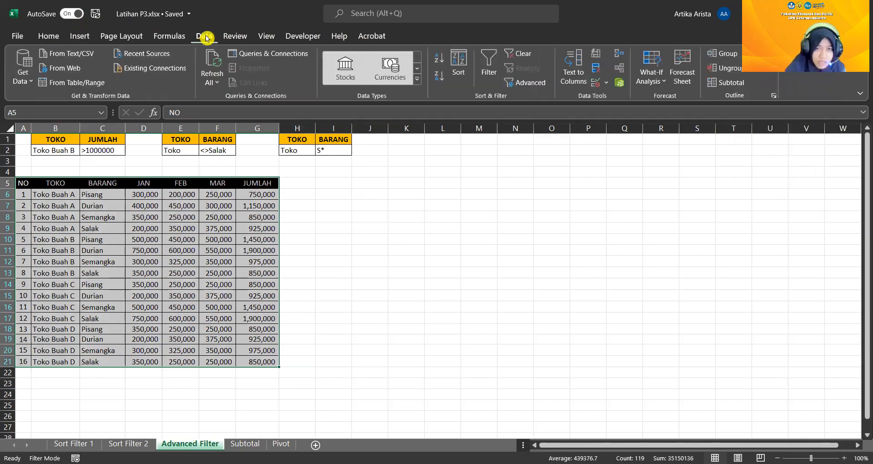
click(530, 84)
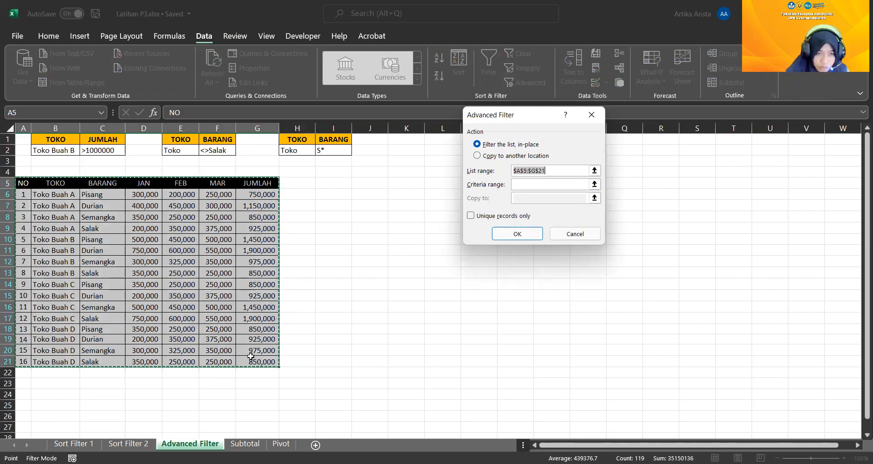
click(521, 184)
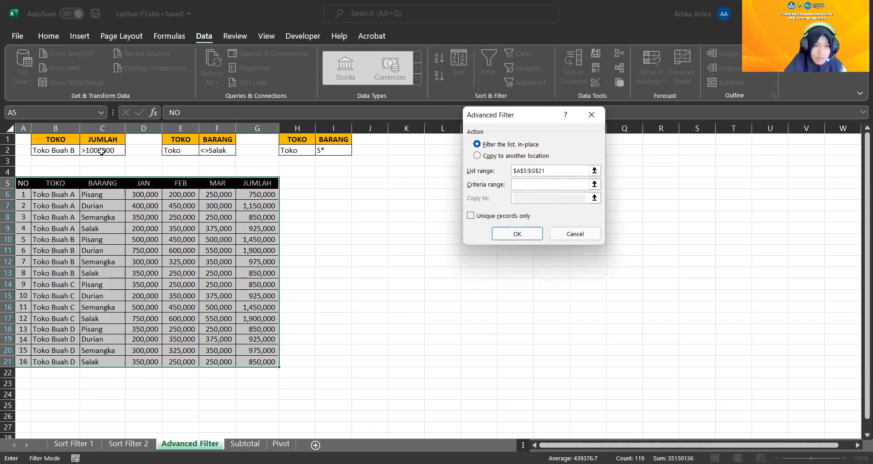
click(595, 185)
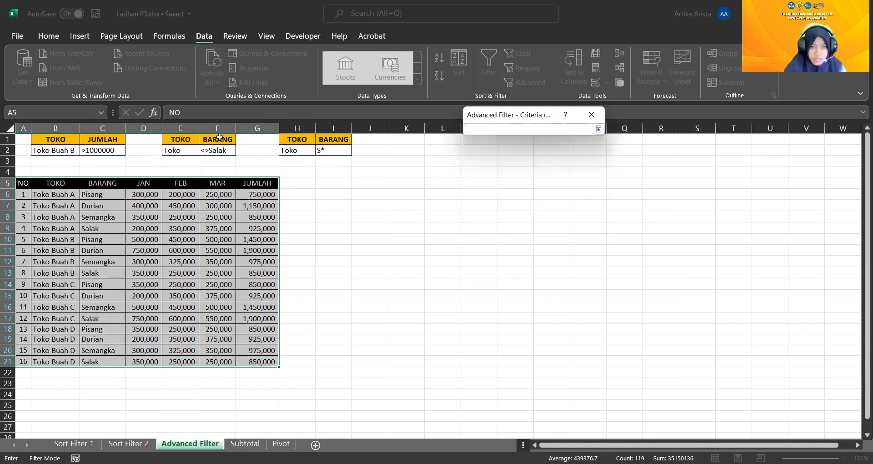
drag(47, 141, 106, 151)
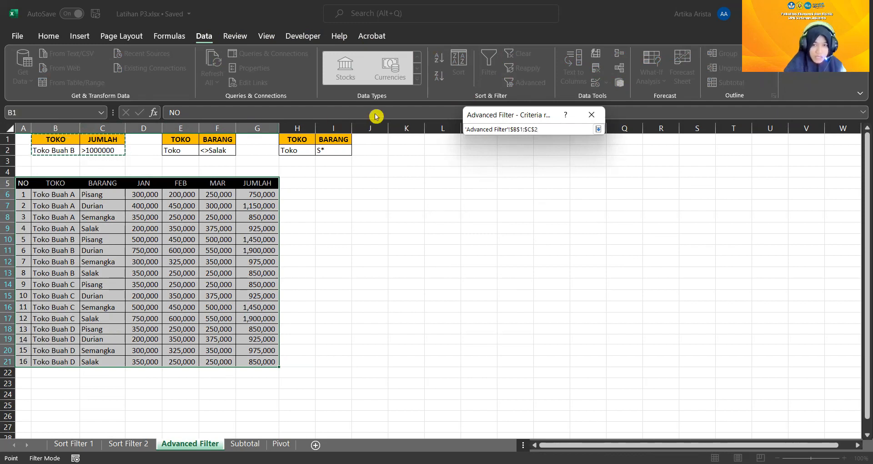
click(599, 128)
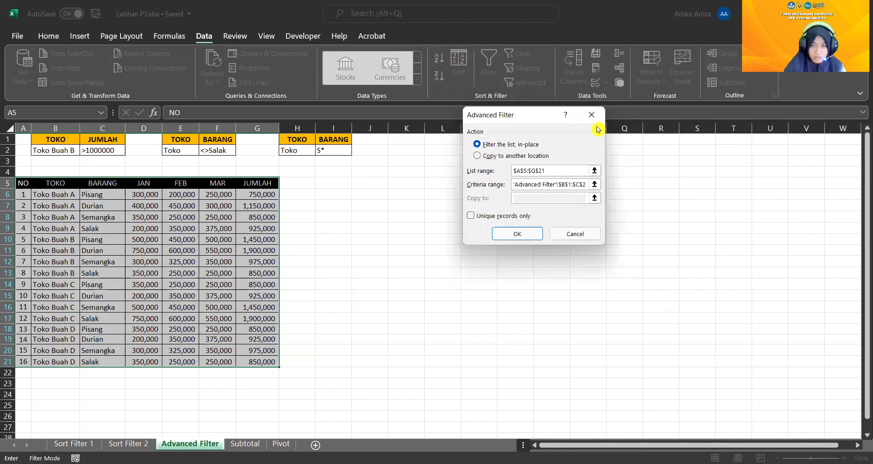
click(523, 235)
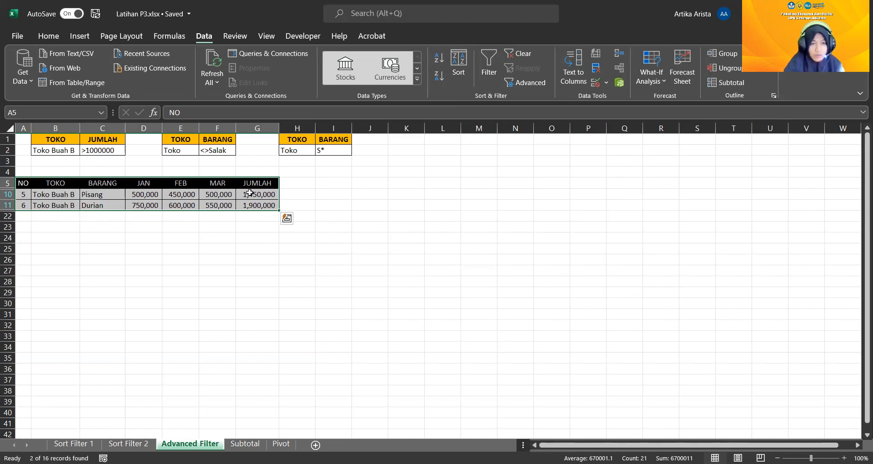
Undo the first advanced filter and filter A5:G21 in place with criteria range E1:F2 (TOKO Toko, BARANG <>Salak)
click(46, 37)
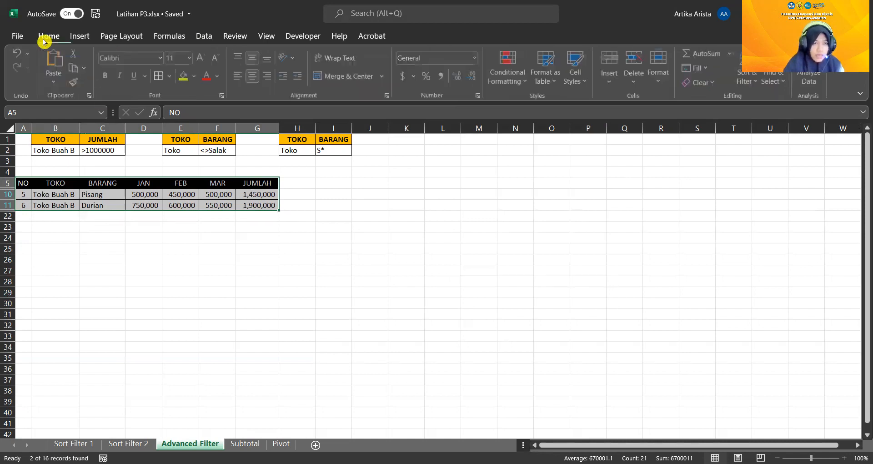
click(20, 54)
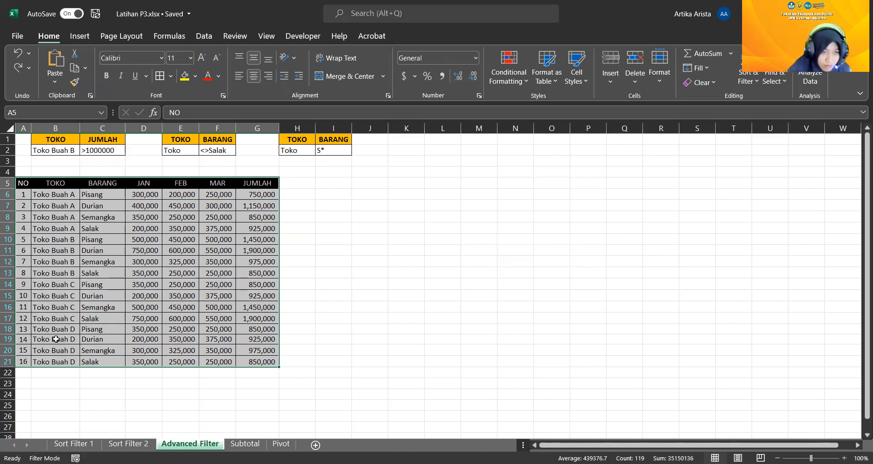
drag(25, 187, 258, 347)
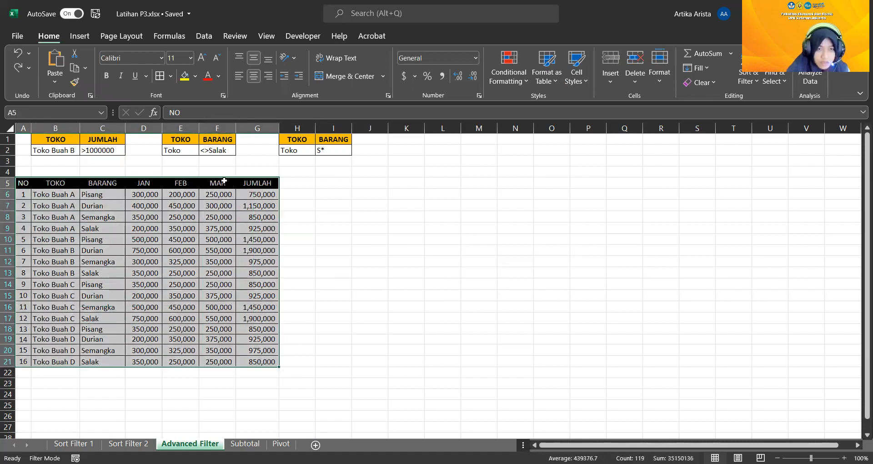
click(202, 42)
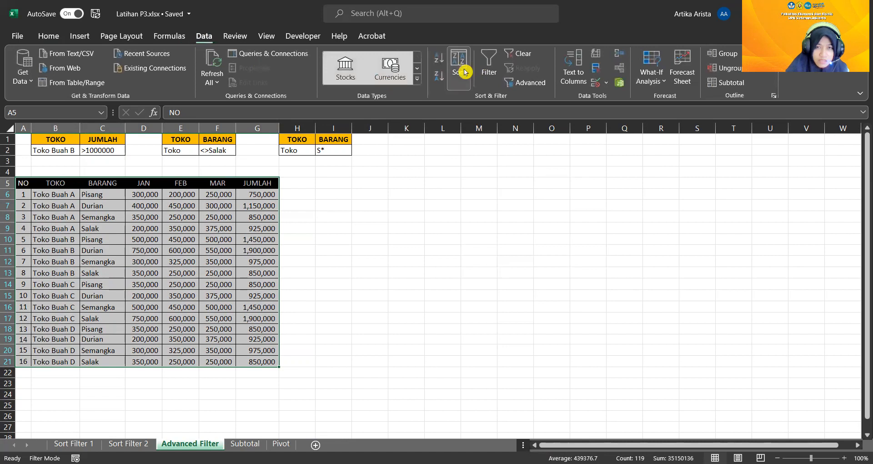
click(519, 82)
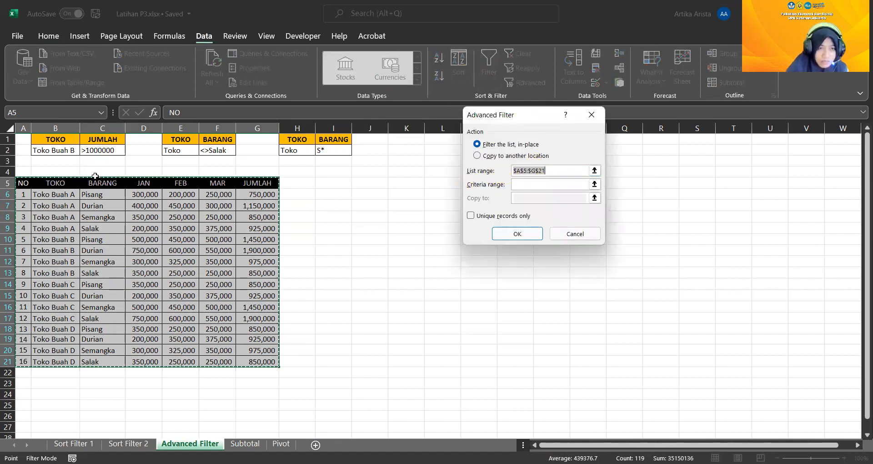
click(526, 185)
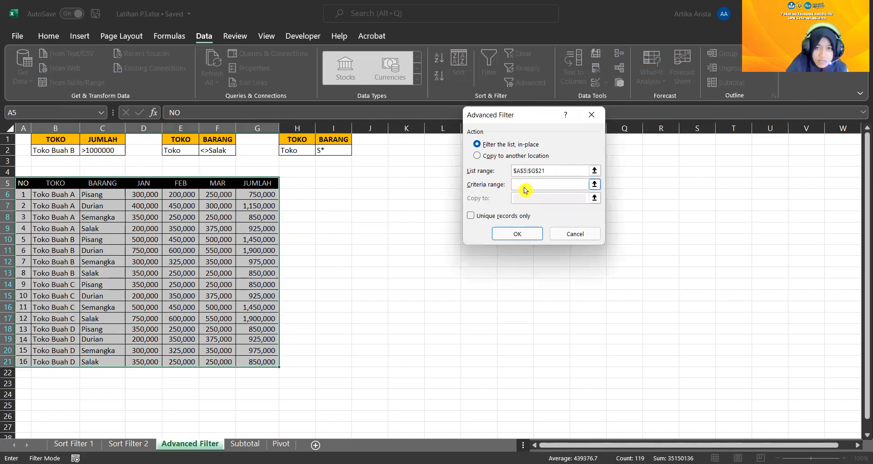
click(177, 142)
shift+click(216, 151)
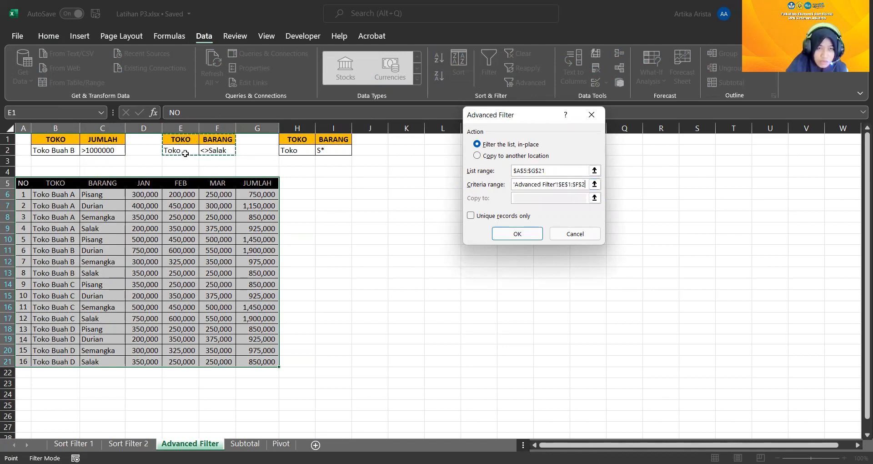
click(517, 234)
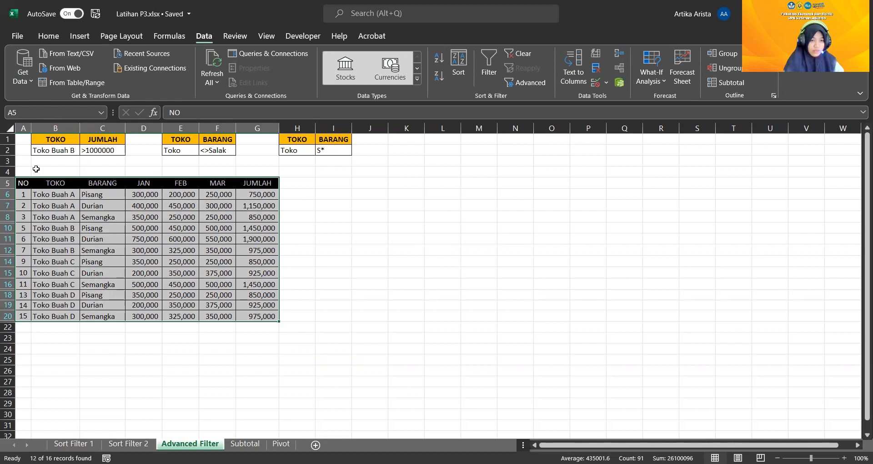
Undo the <>Salak filter and apply an advanced filter in place to A5:G21 with criteria range H1:I2 (TOKO Toko, BARANG S*)
click(45, 35)
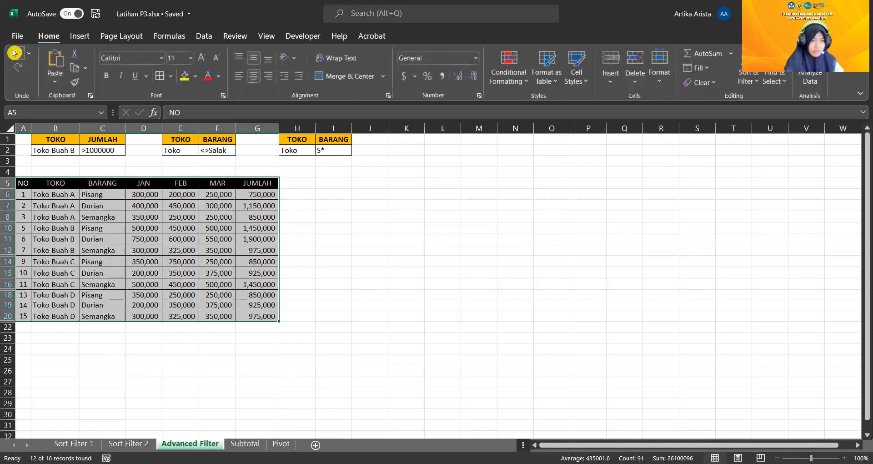
click(15, 53)
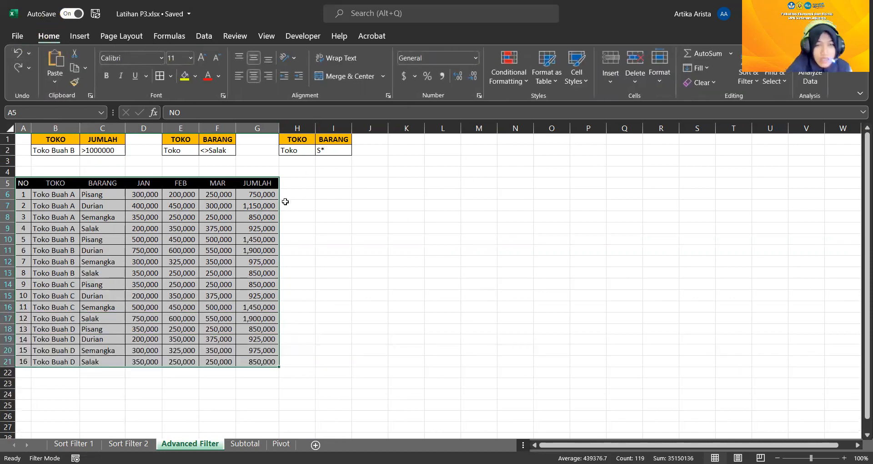
click(135, 194)
drag(26, 182, 260, 360)
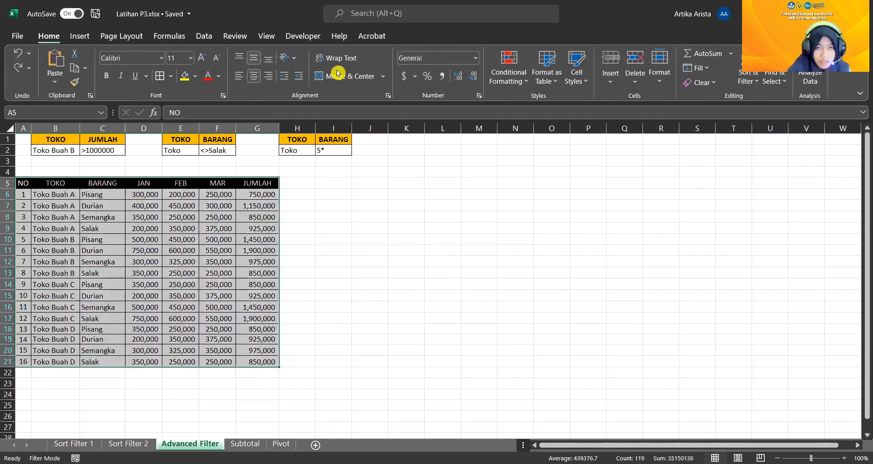
click(206, 35)
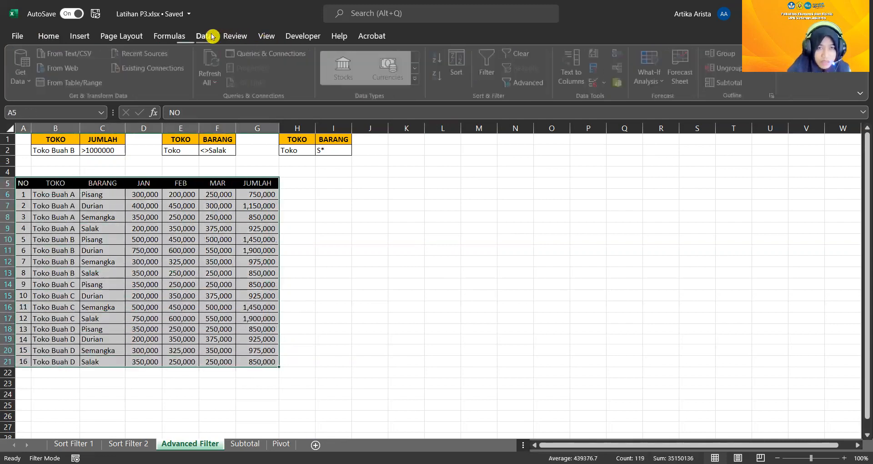
click(527, 83)
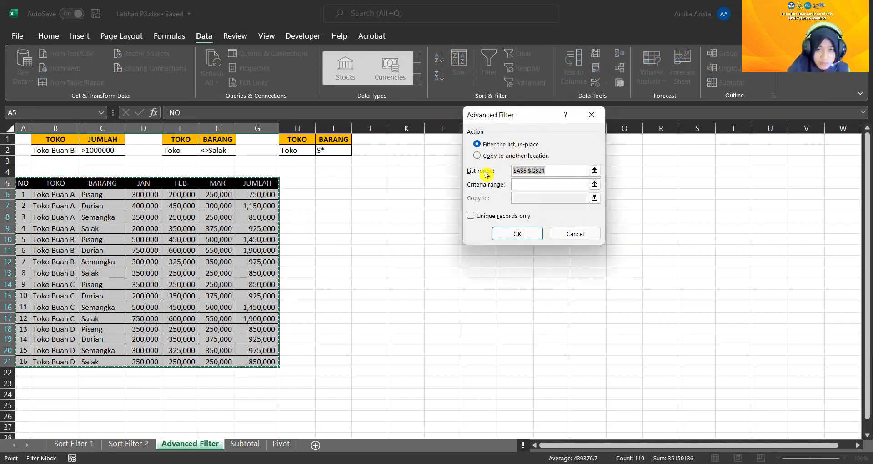
click(527, 184)
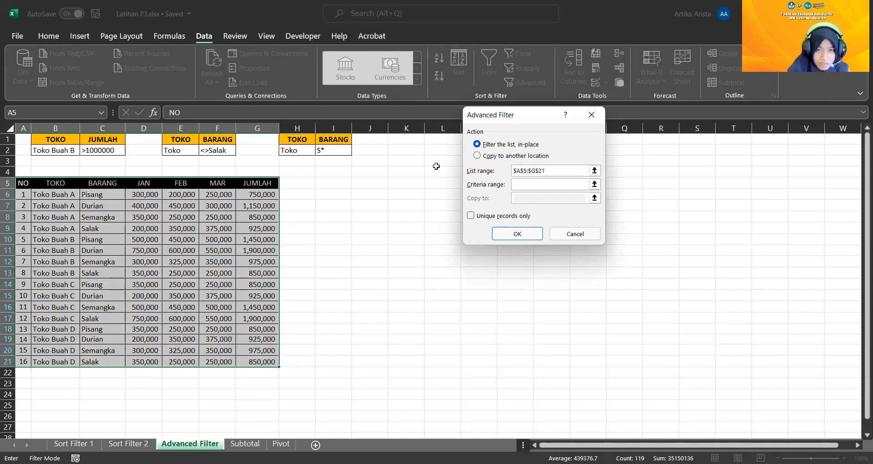
click(298, 138)
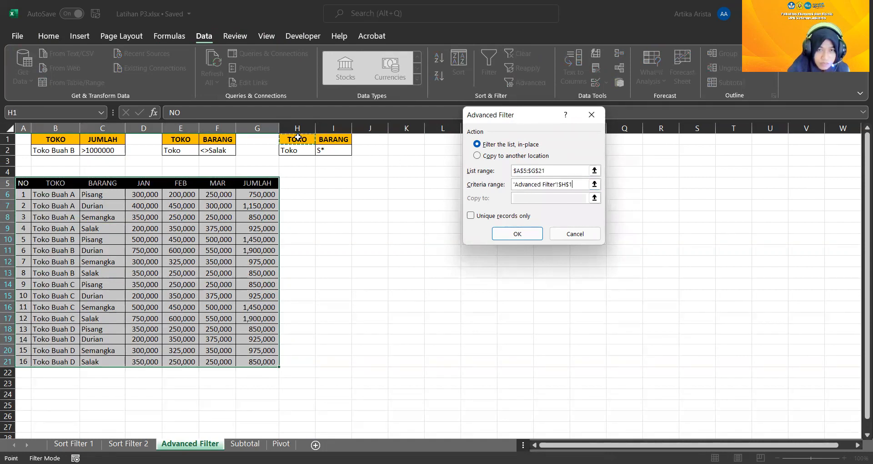
shift+click(328, 149)
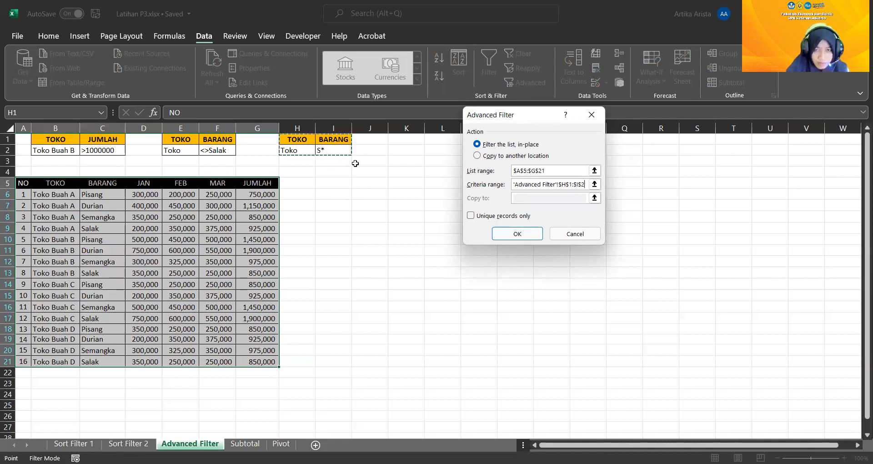
click(511, 229)
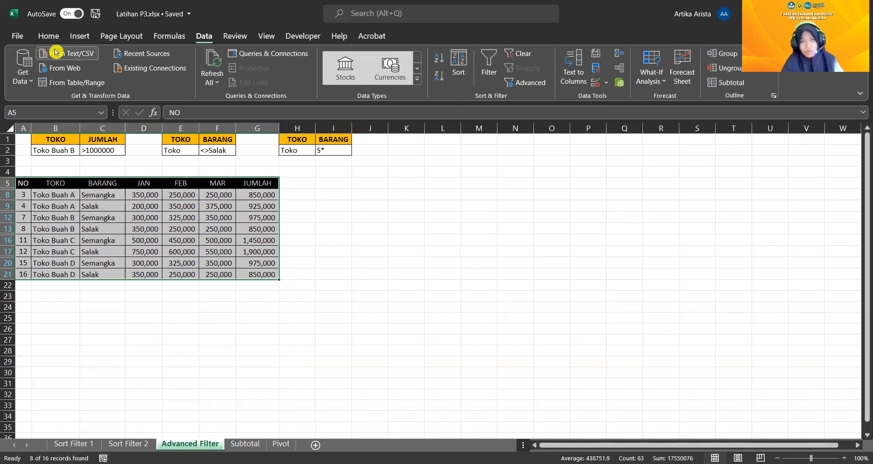
Undo the S* advanced filter on the fruit shop table
click(191, 442)
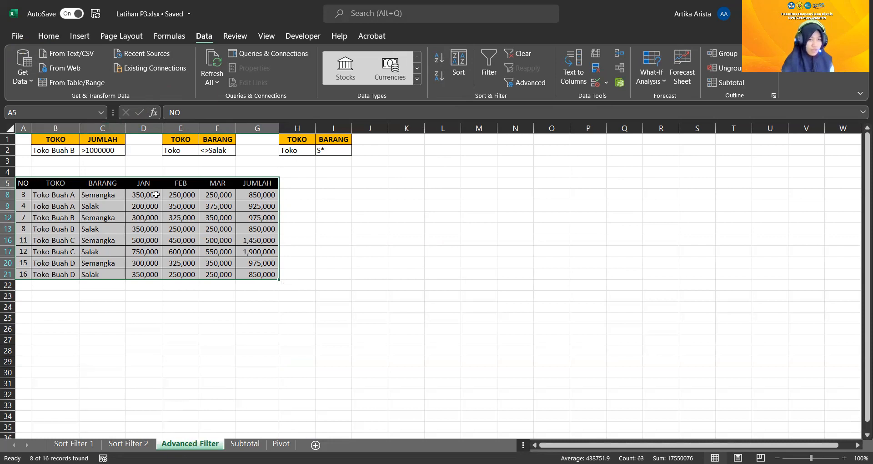
click(47, 36)
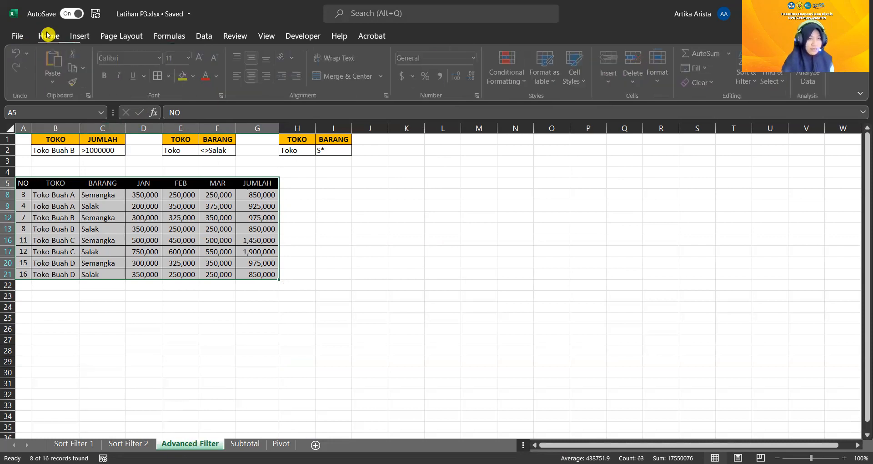
click(17, 53)
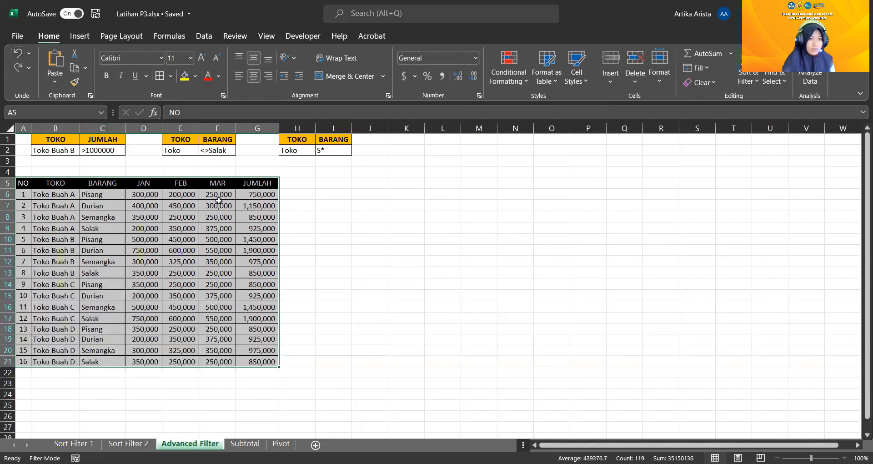
Save the workbook and open the Subtotal sheet
click(92, 17)
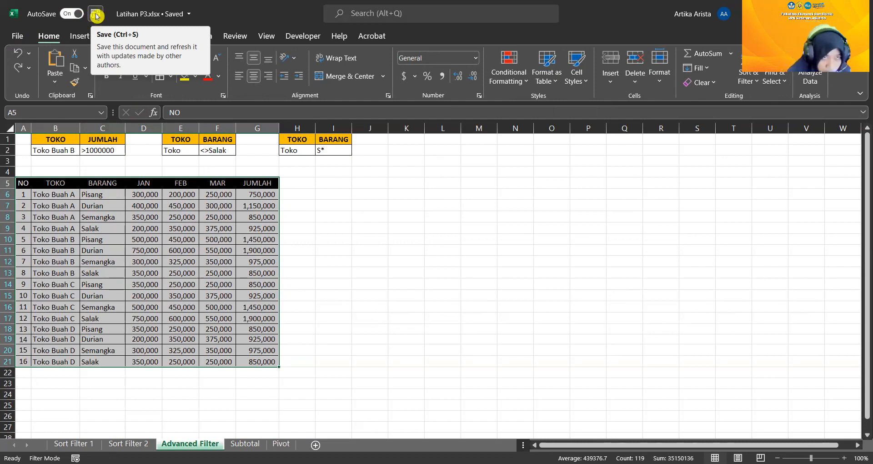
click(96, 16)
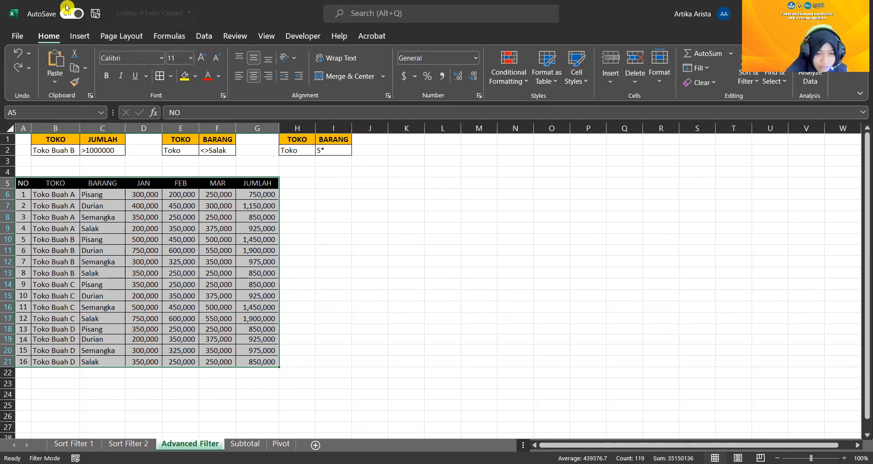
click(244, 446)
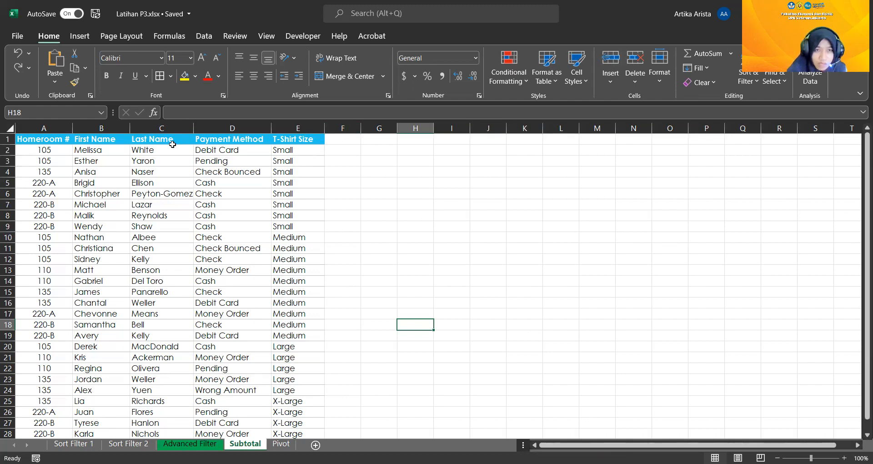
Add subtotals to A1:E28 at each change in T-Shirt Size, using the Sum function on the T-Shirt Size column
drag(32, 143, 297, 345)
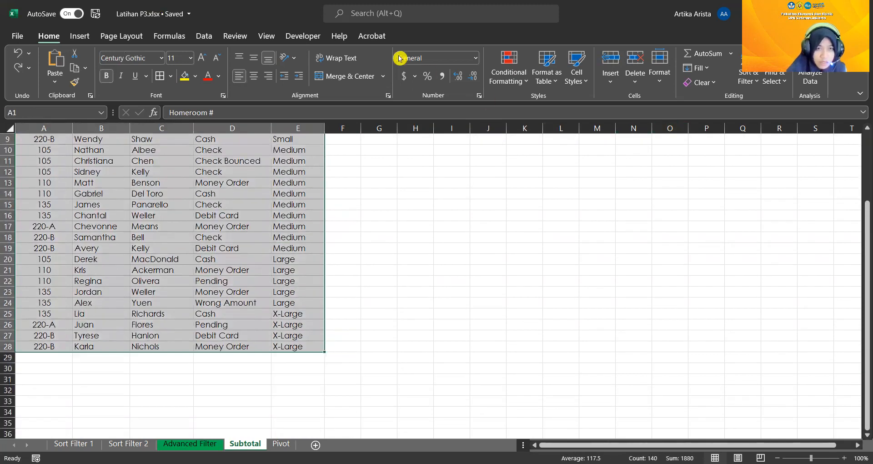
click(90, 35)
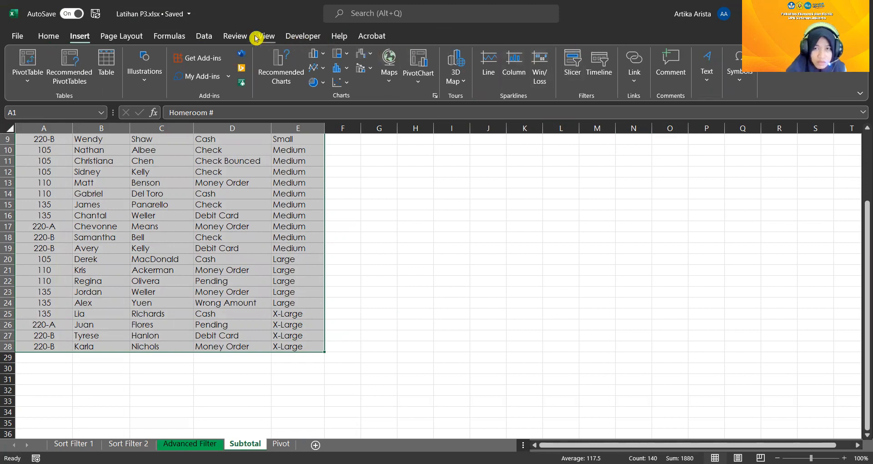
click(195, 35)
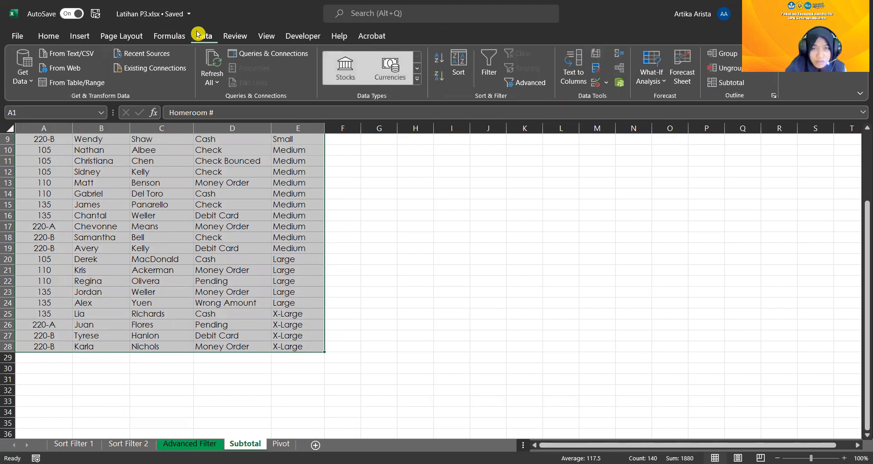
click(732, 83)
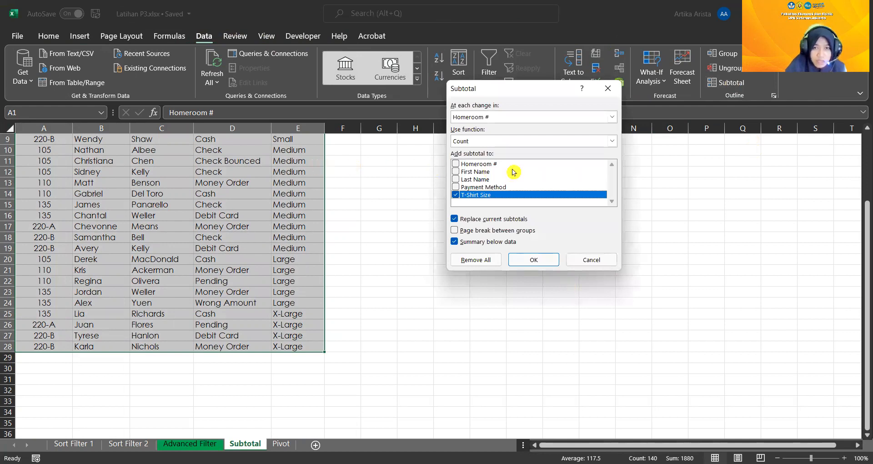
click(487, 119)
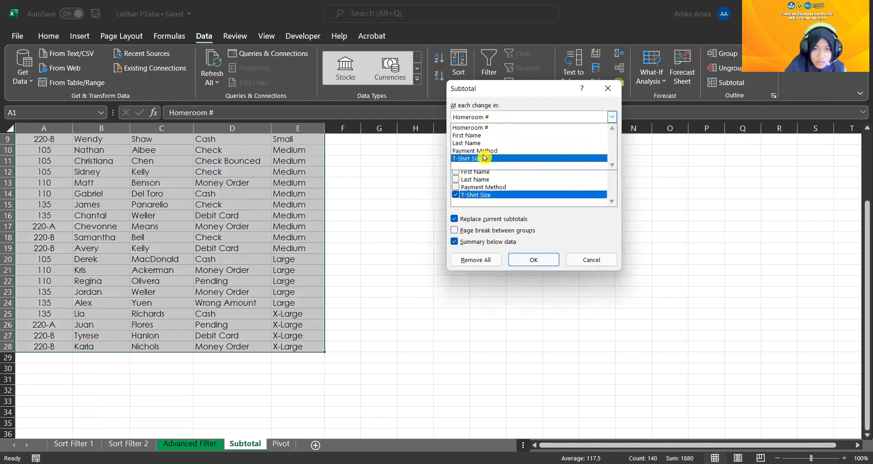
click(485, 157)
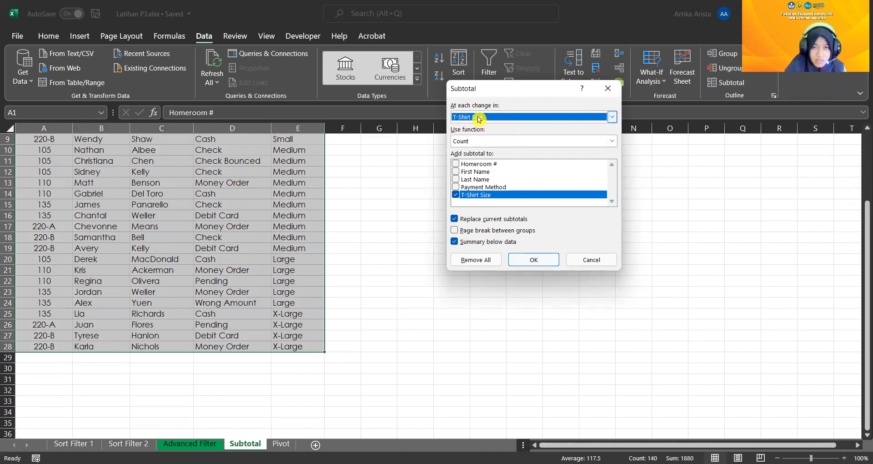
click(478, 141)
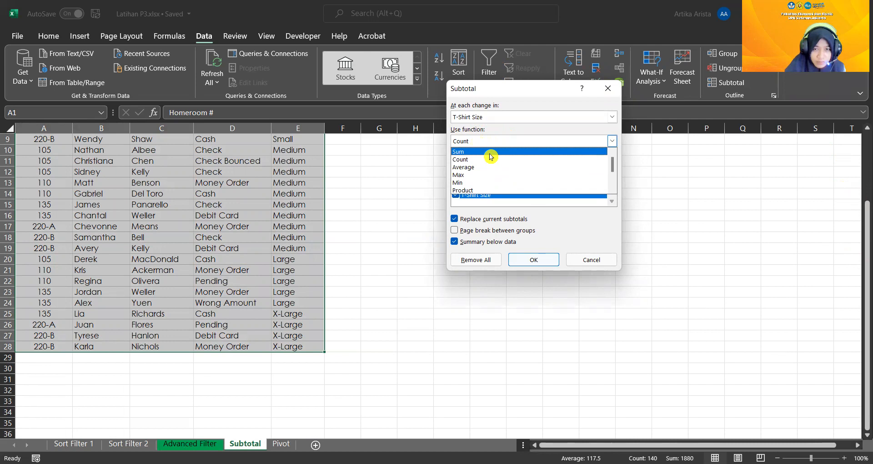
click(490, 156)
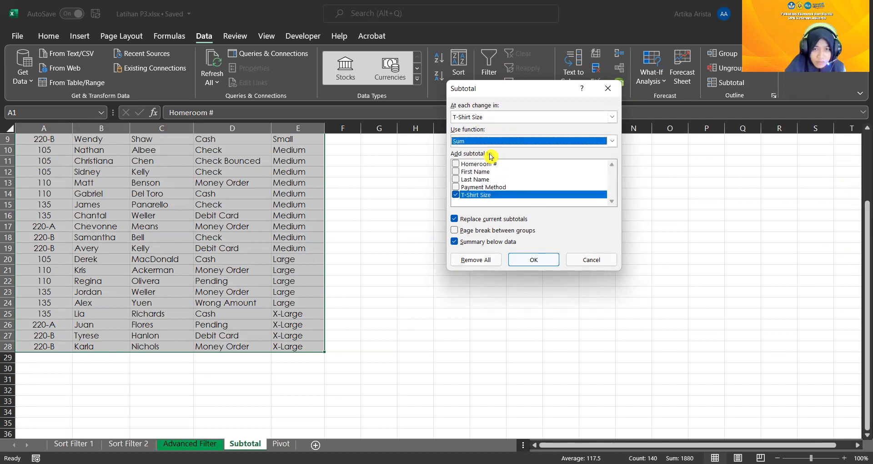
click(549, 260)
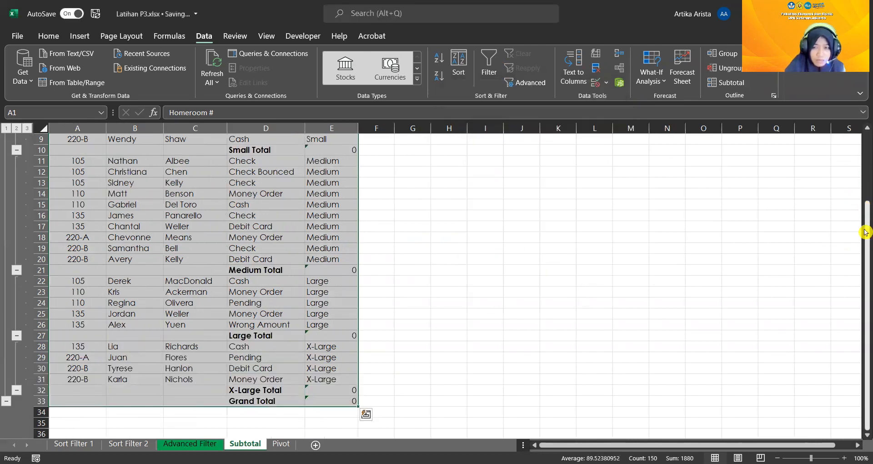
Replace the T-Shirt Size subtotals with ones that use the Count function, and look over the resulting group rows
drag(865, 233, 865, 165)
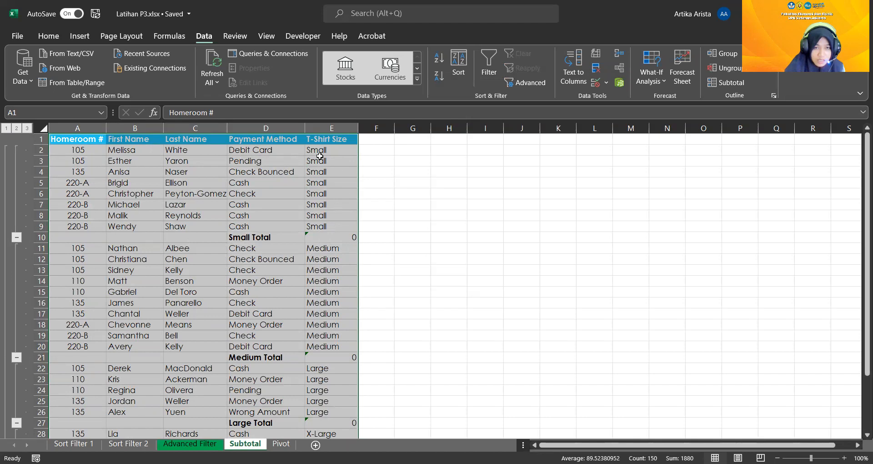
click(735, 81)
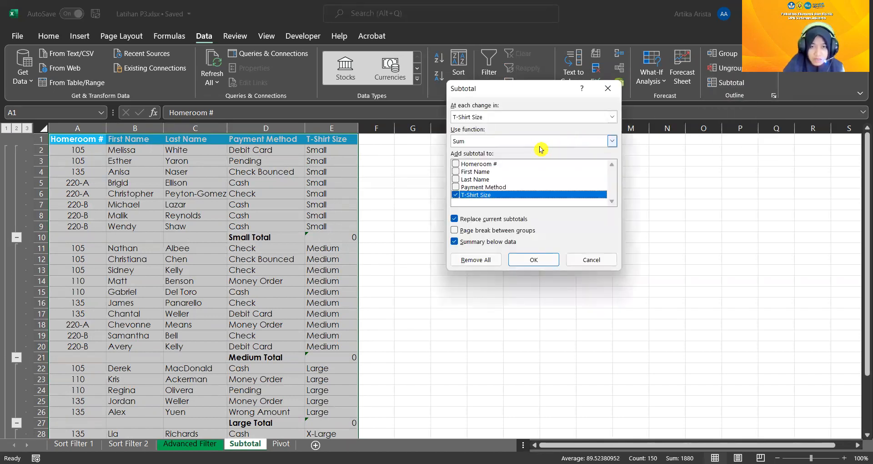
click(494, 144)
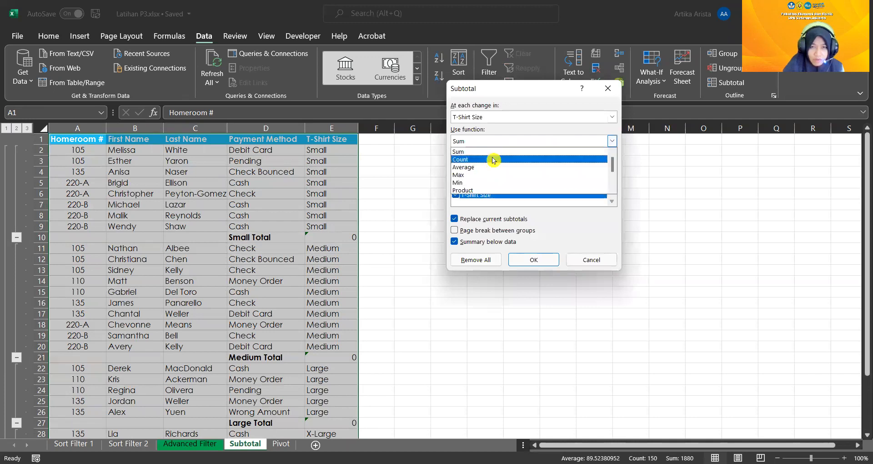
click(493, 160)
click(534, 260)
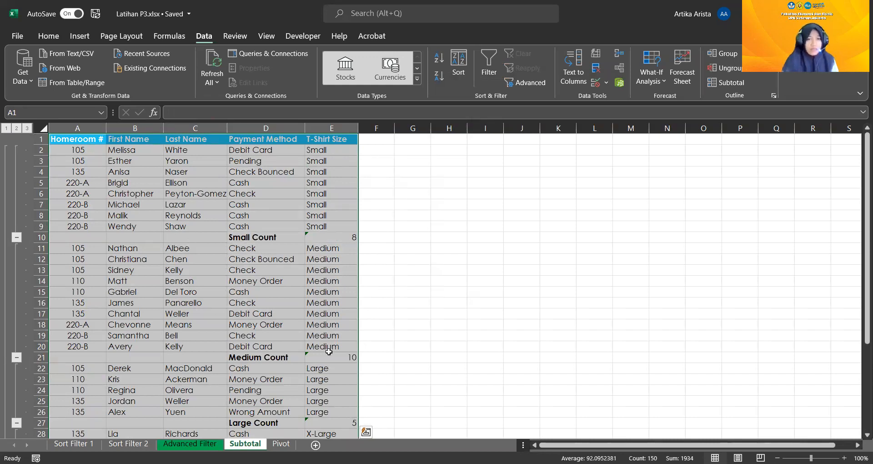
scroll(327, 369, down, 3)
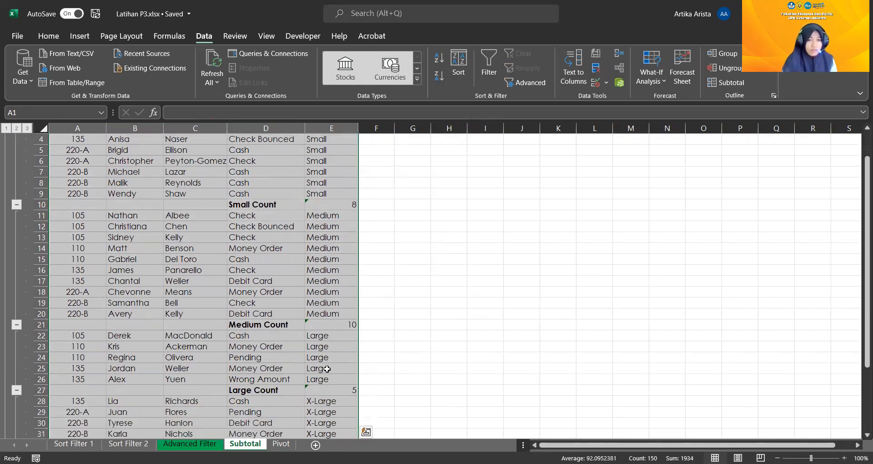
scroll(331, 366, up, 3)
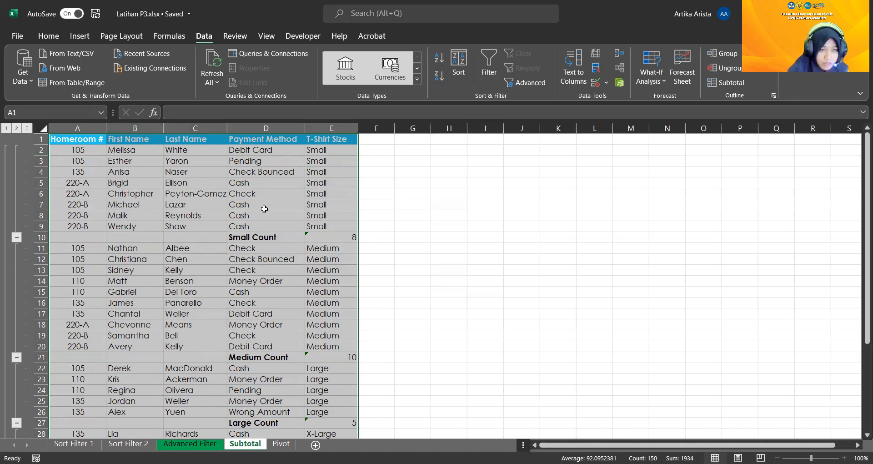
View the subtotal outline at level 2 and level 1, and expand it back to level 3
click(27, 129)
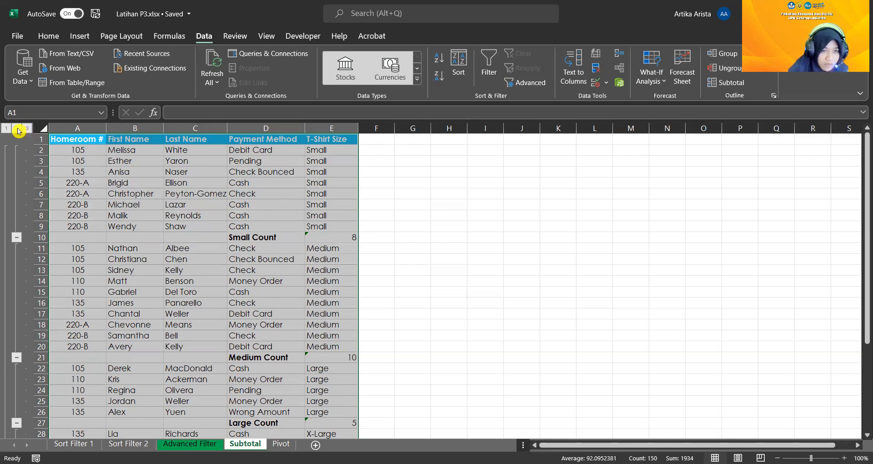
click(17, 129)
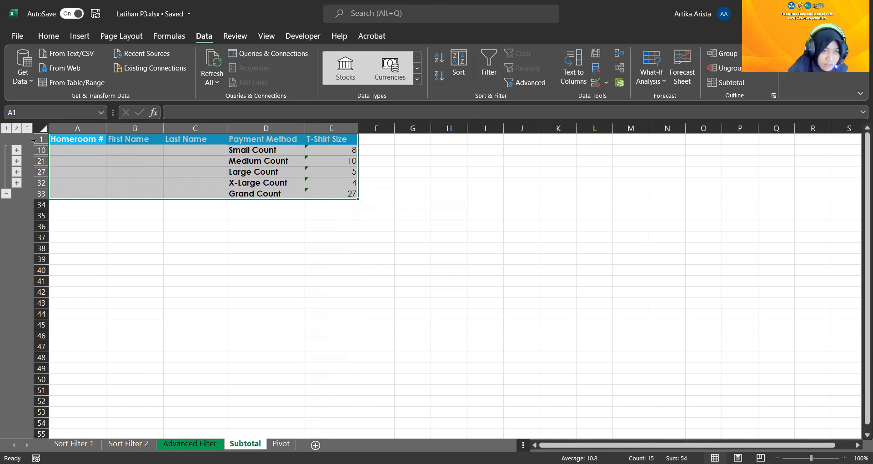
click(6, 128)
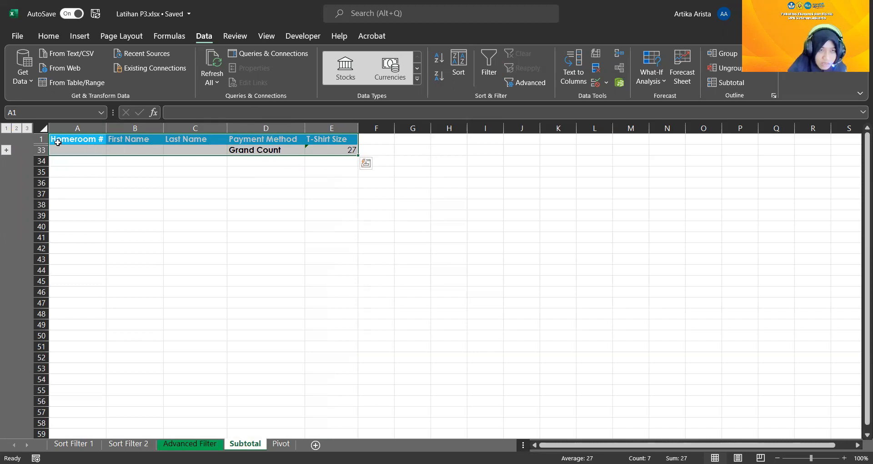
click(27, 130)
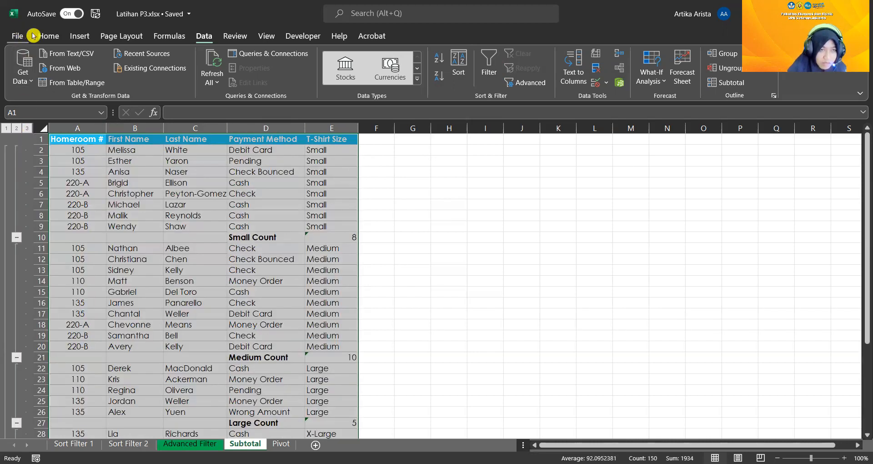
Undo the subtotals to restore the plain T-shirt order list
click(47, 36)
click(13, 53)
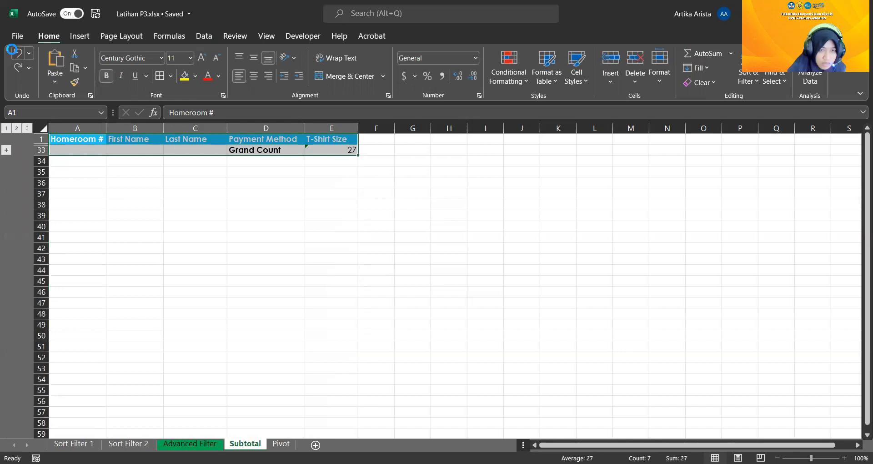
click(13, 53)
click(13, 53)
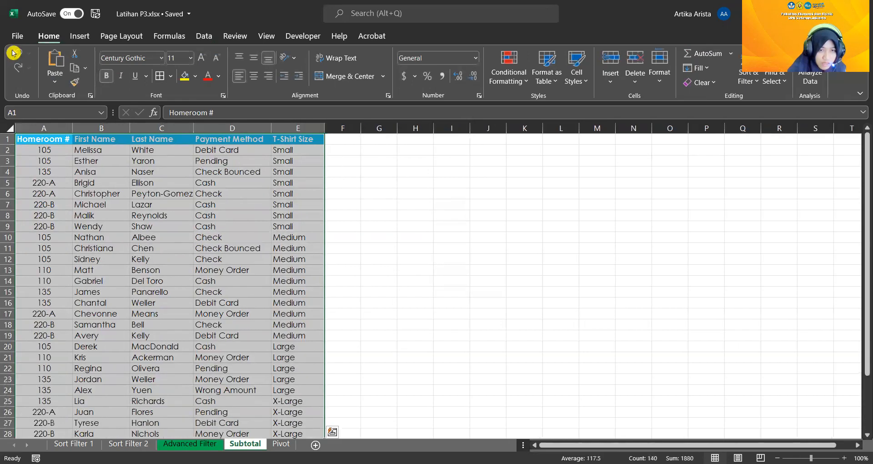
Save the workbook and open the Pivot sheet
click(97, 13)
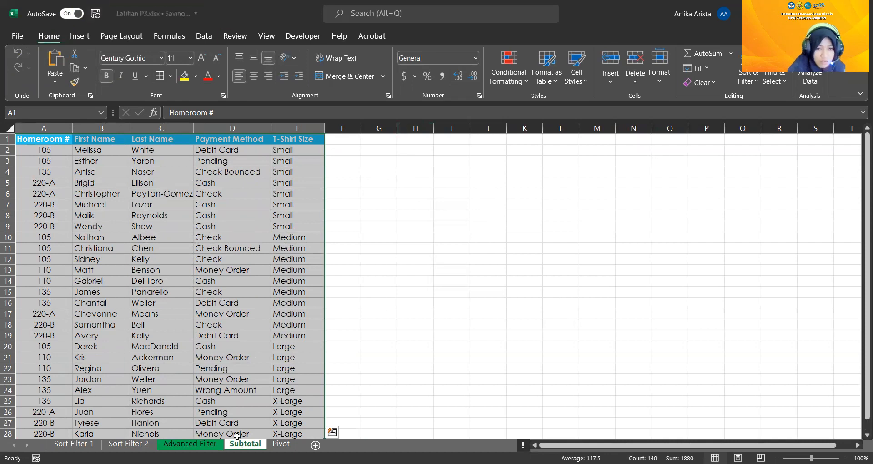
click(282, 445)
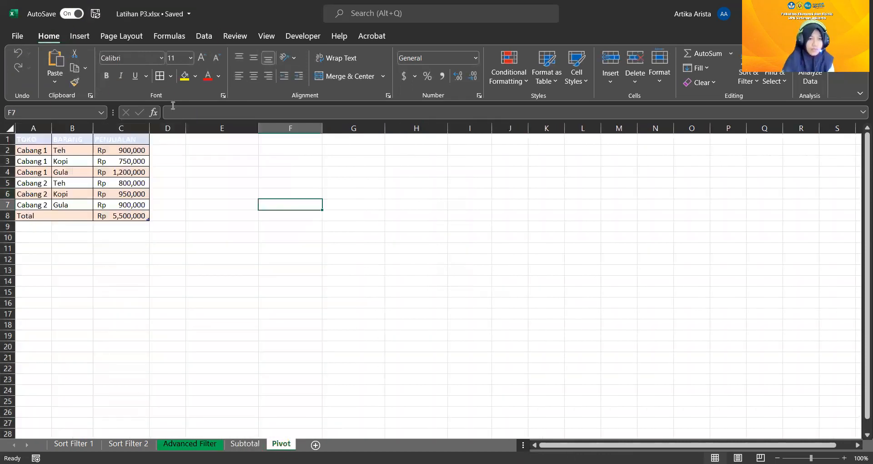
click(164, 195)
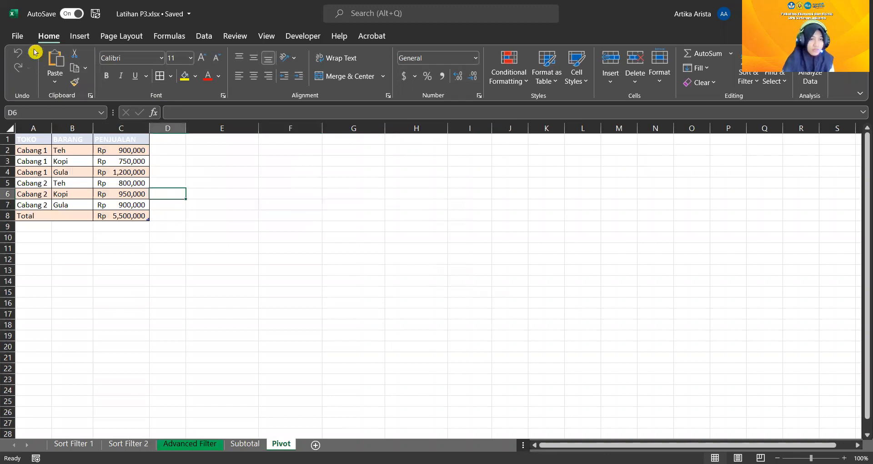
drag(29, 143, 143, 217)
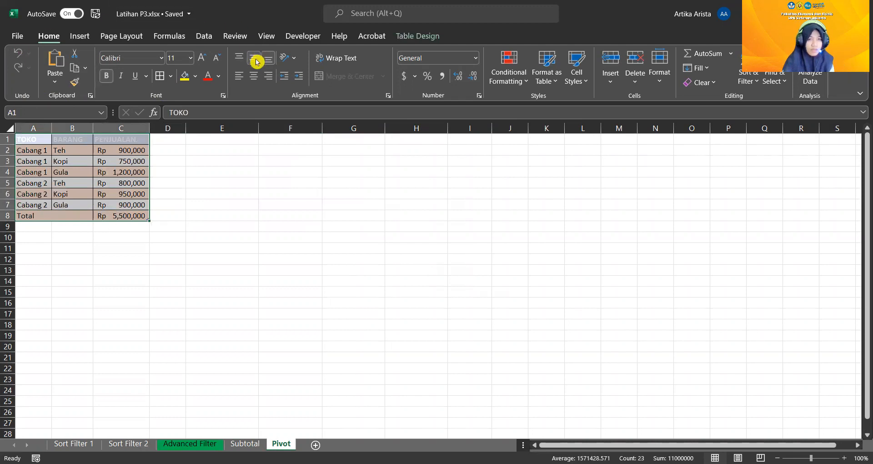
click(549, 78)
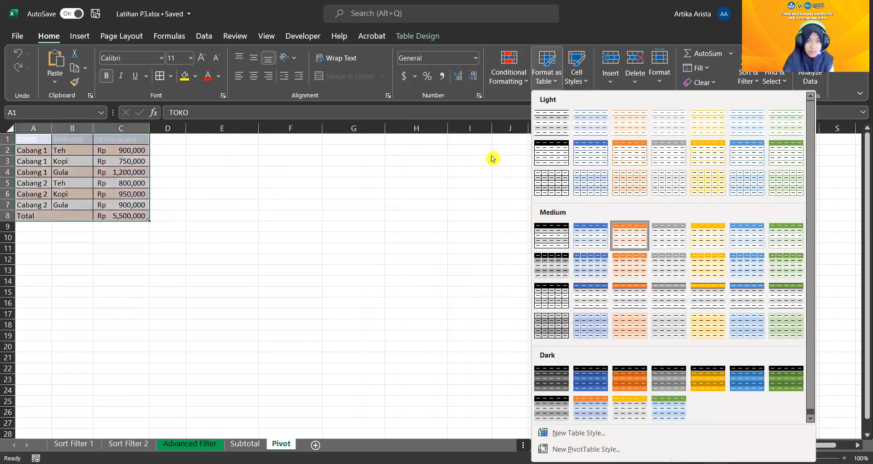
click(34, 141)
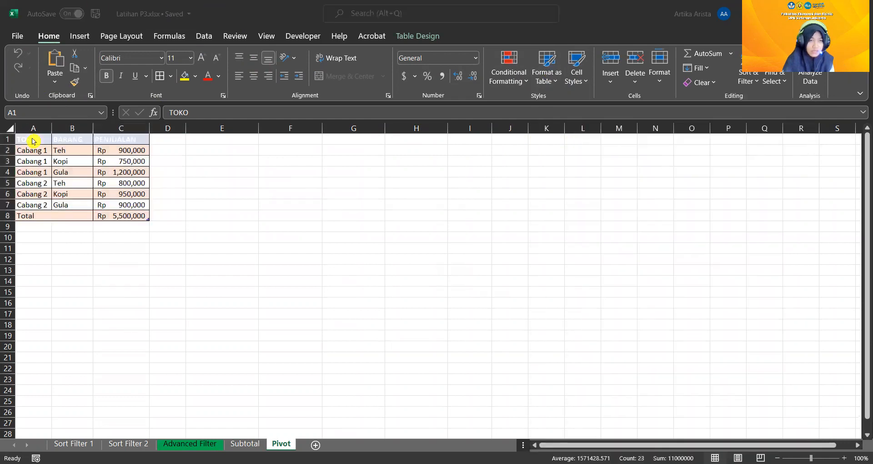
click(210, 151)
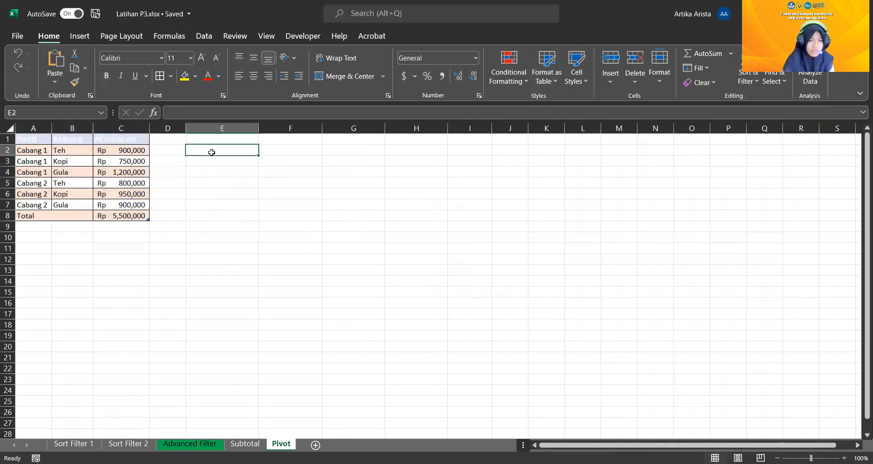
Try the light blue and the darker blue table styles from the first Medium row on the sales table A1:C8
click(28, 139)
drag(37, 139, 140, 215)
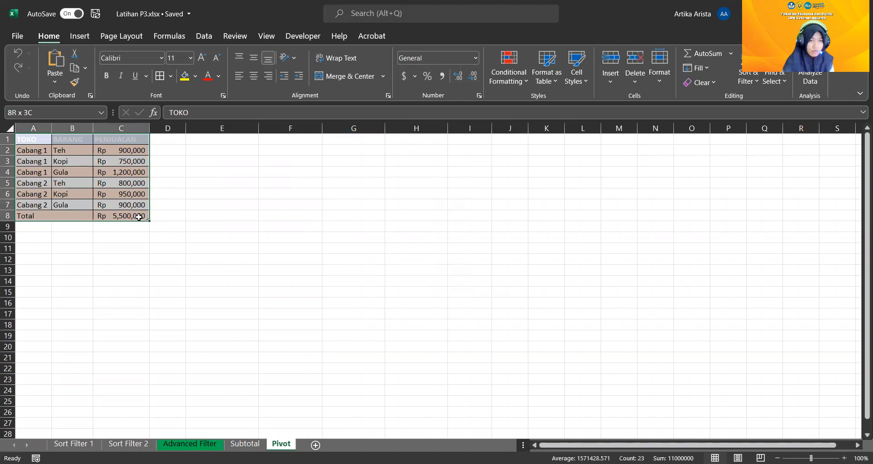
click(552, 85)
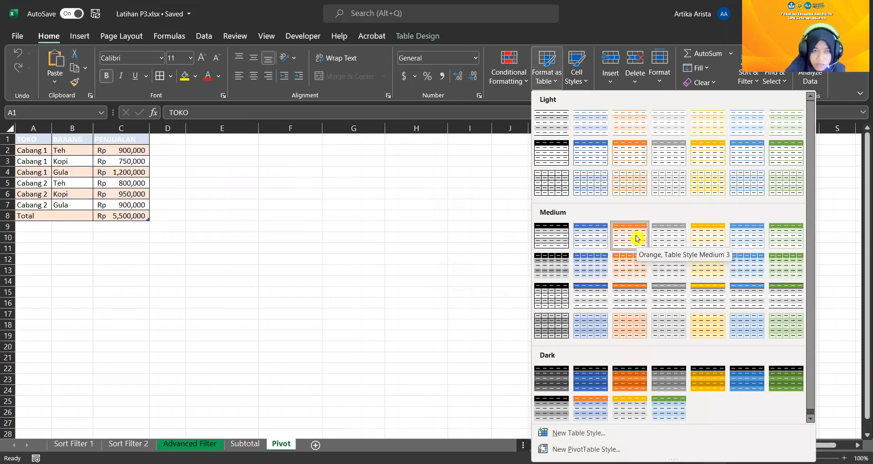
click(738, 239)
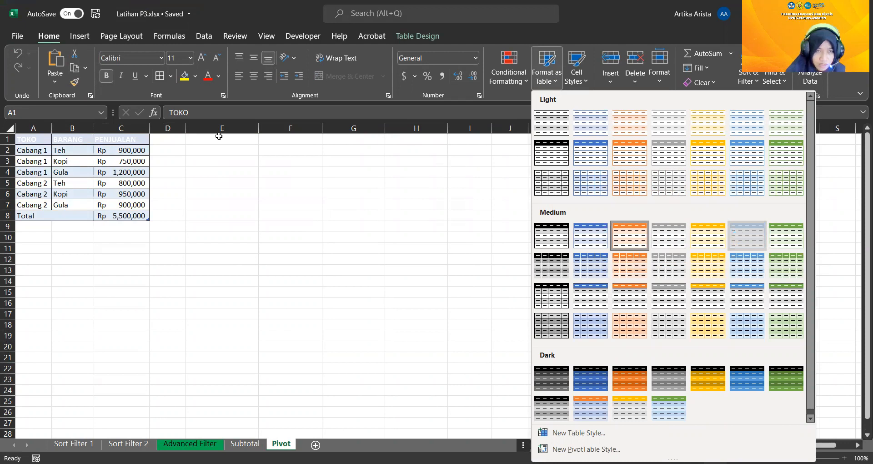
click(546, 87)
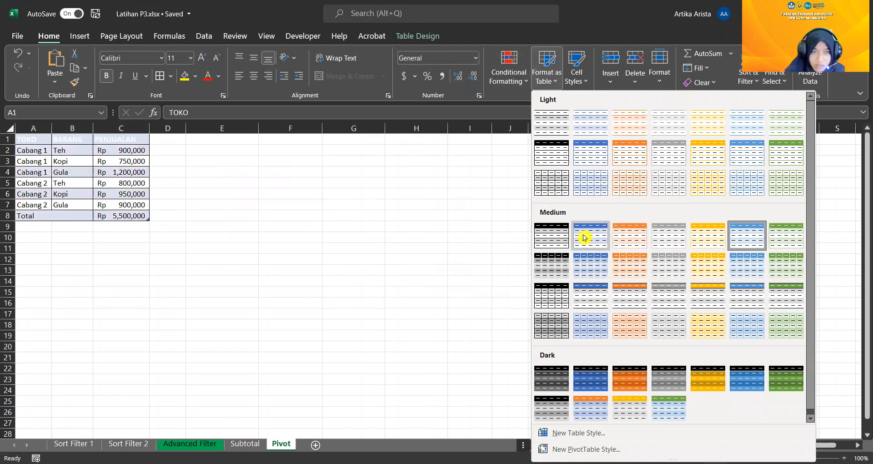
click(584, 238)
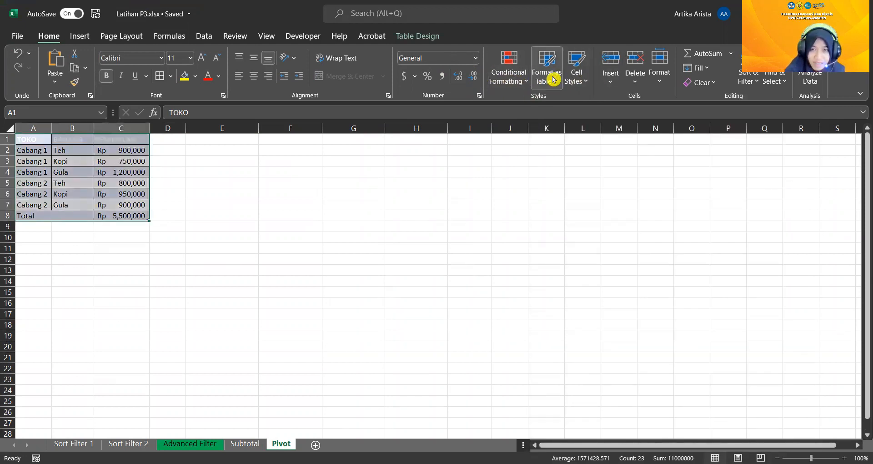
Undo the blue style changes on the sales table
click(553, 79)
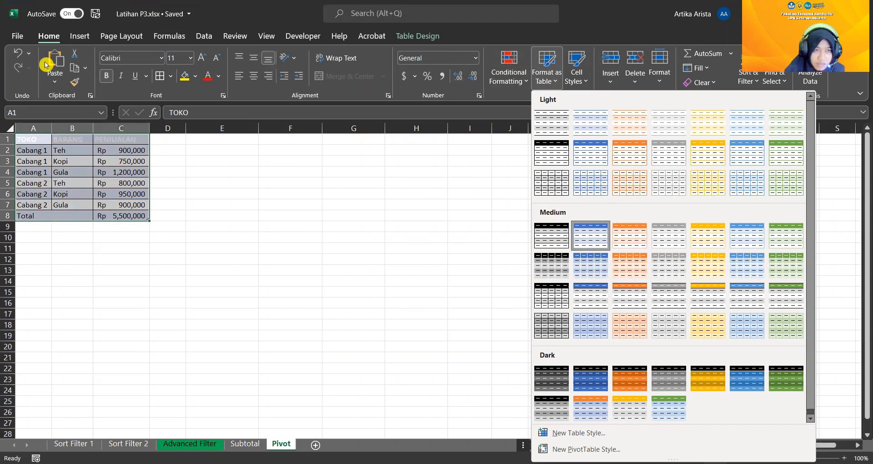
click(20, 53)
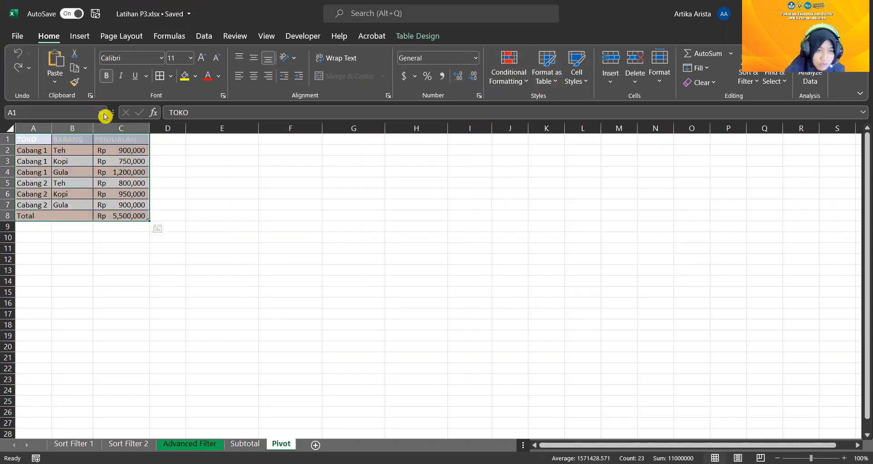
Apply the orange table style from the first Medium row to the sales table A1:C8
click(121, 141)
drag(47, 137, 123, 214)
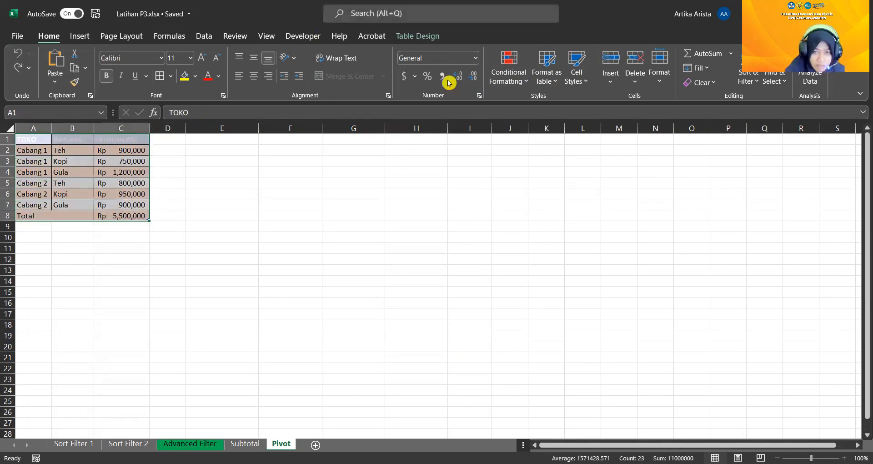
click(450, 166)
drag(37, 139, 125, 215)
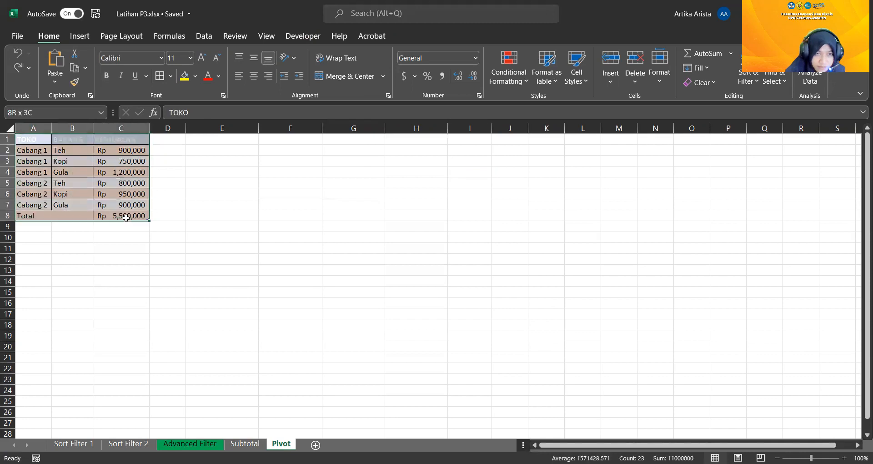
click(539, 88)
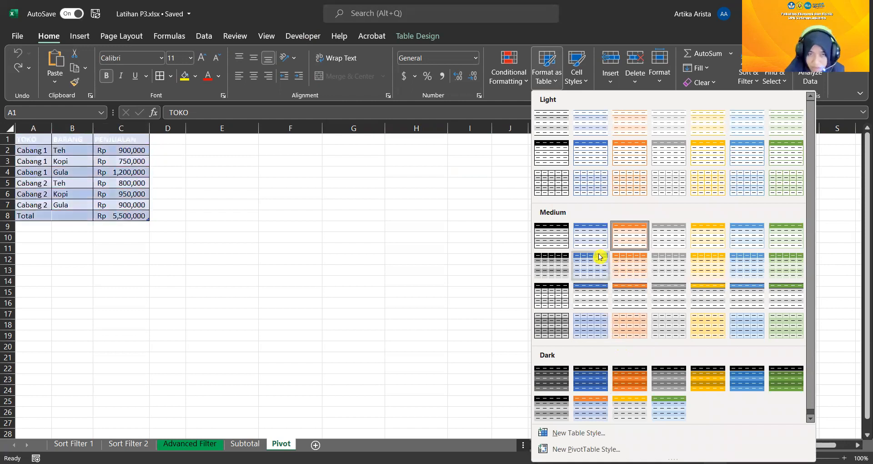
click(636, 234)
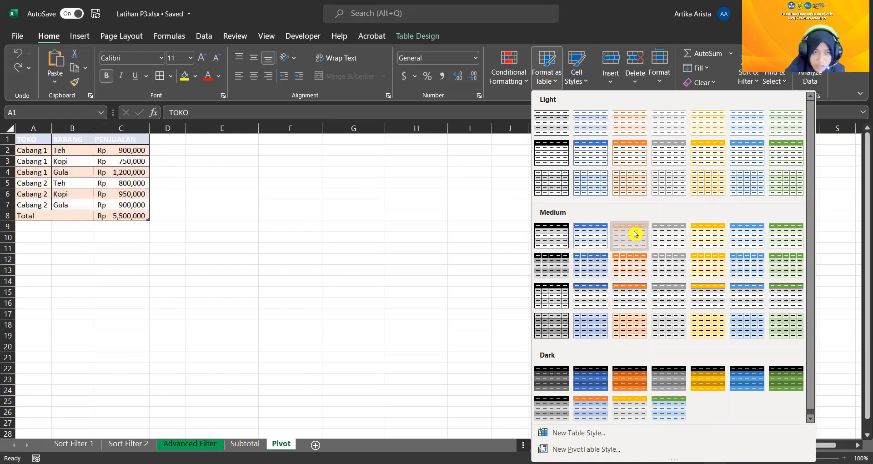
Set the font colour of the header cells A1:C1 to black
click(61, 140)
drag(35, 139, 116, 138)
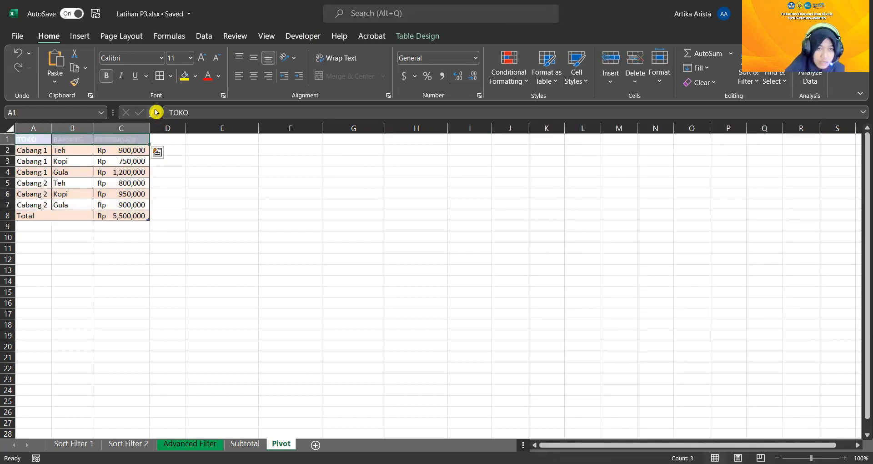
click(219, 80)
click(211, 93)
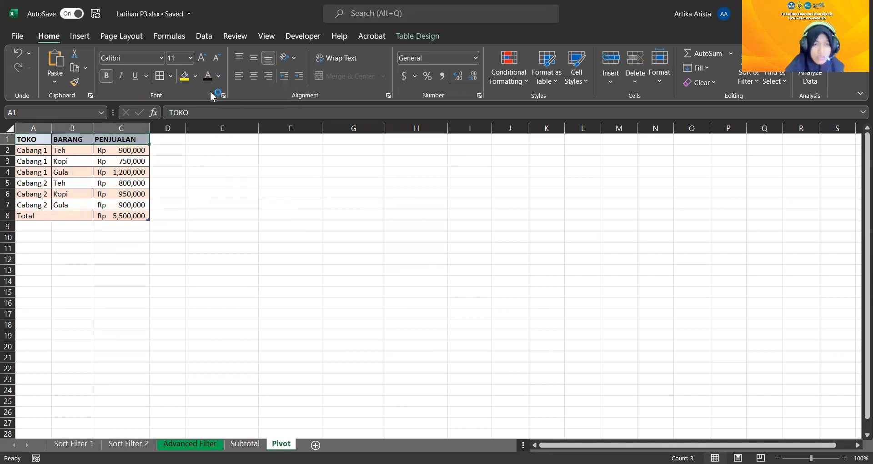
click(222, 172)
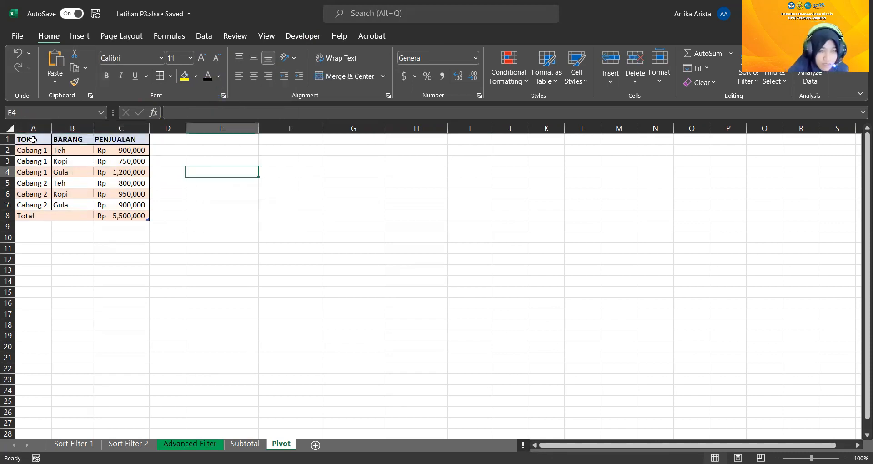
Insert a PivotTable from the sales table A1:C8 (Table1), placed on the existing Pivot sheet at cell E9
drag(33, 140, 145, 216)
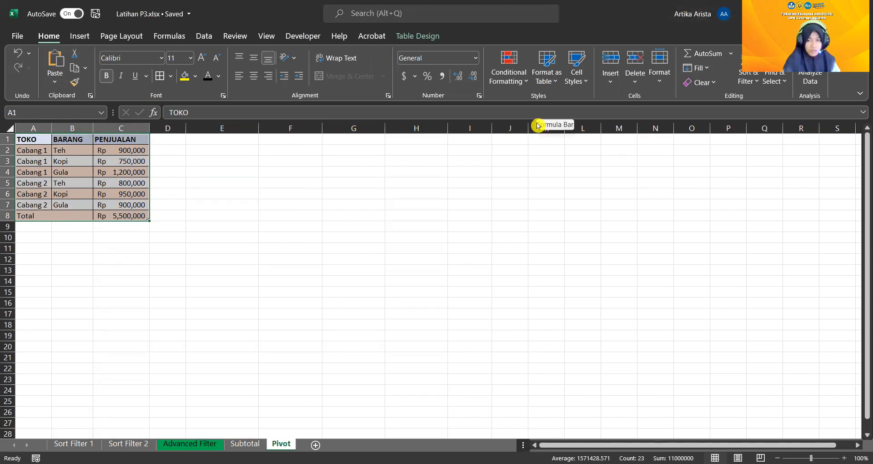
click(79, 37)
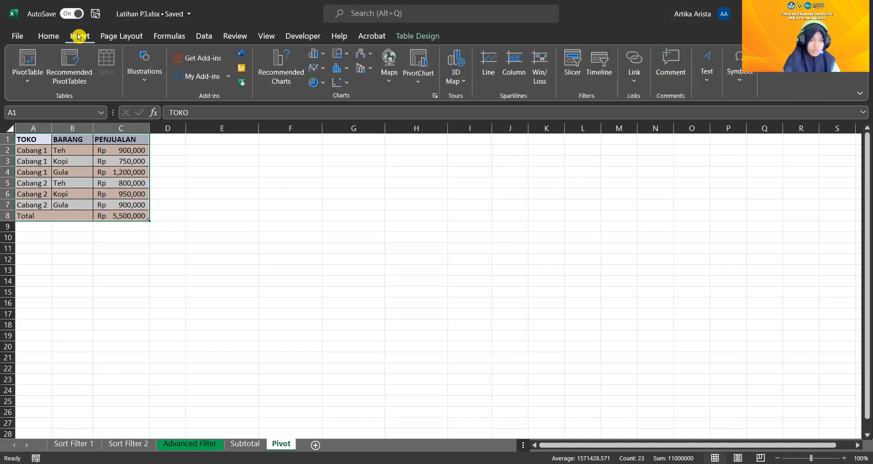
click(30, 77)
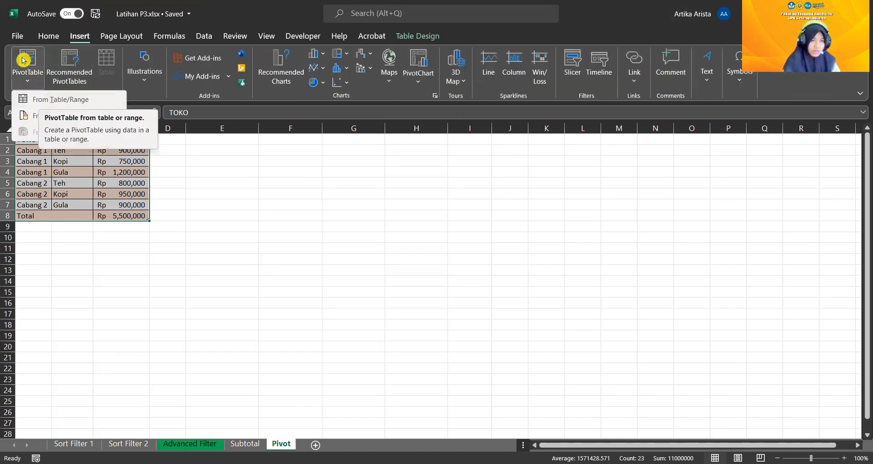
click(55, 99)
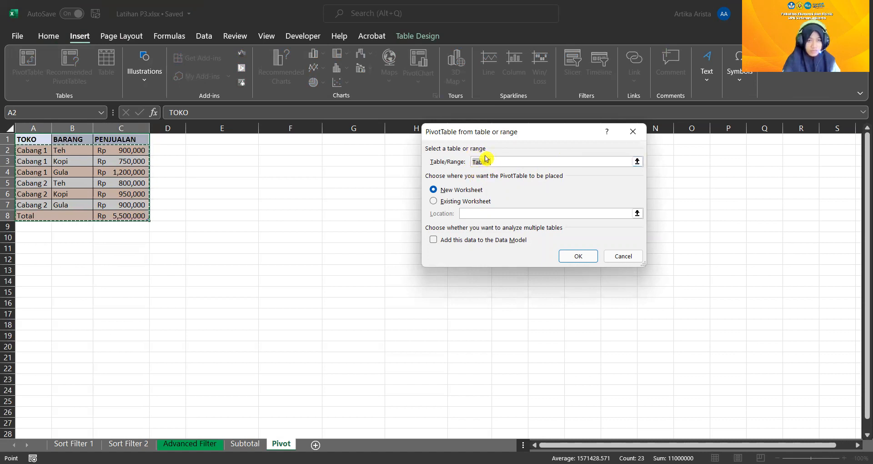
click(481, 203)
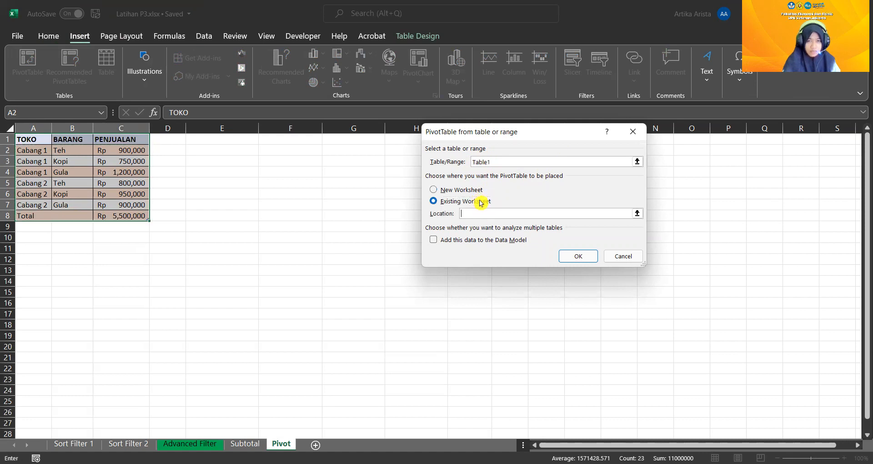
click(498, 214)
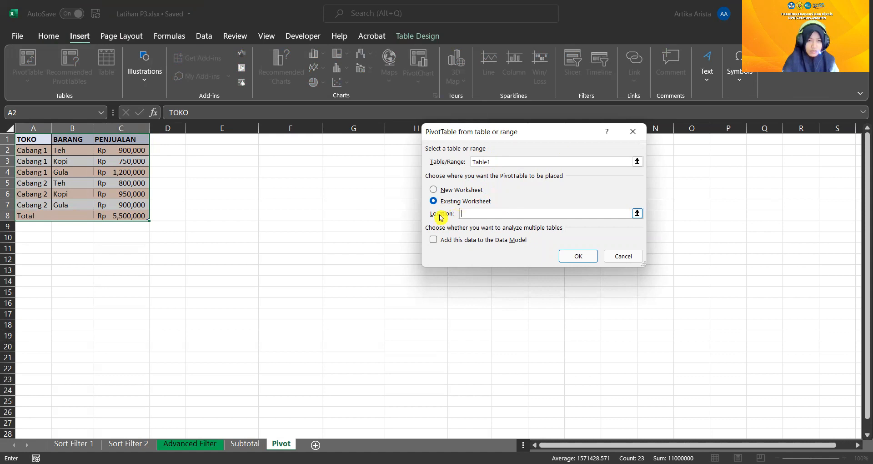
click(248, 229)
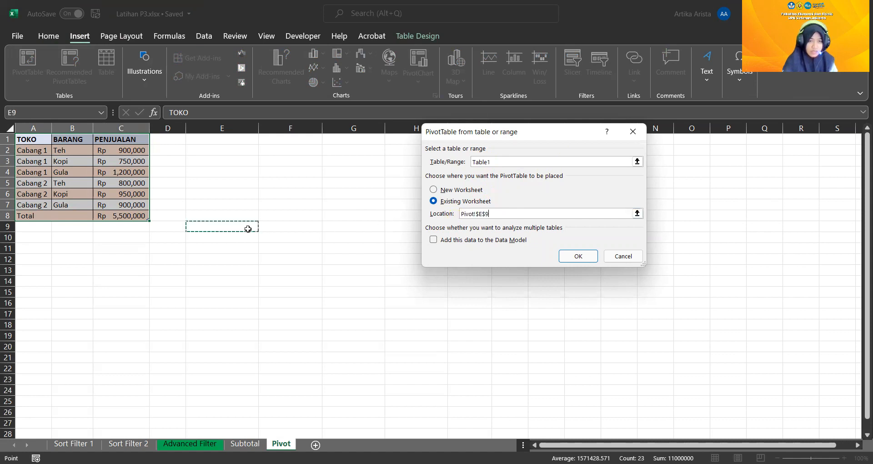
click(588, 264)
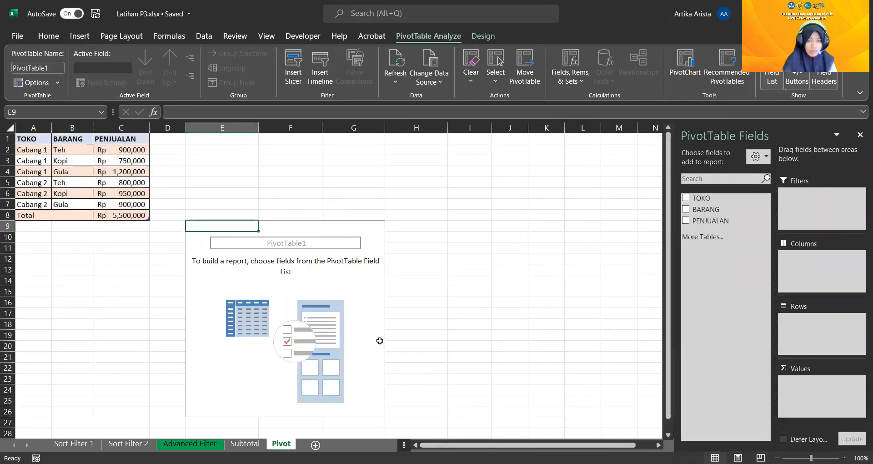
Add the PENJUALAN field to the new PivotTable
click(684, 222)
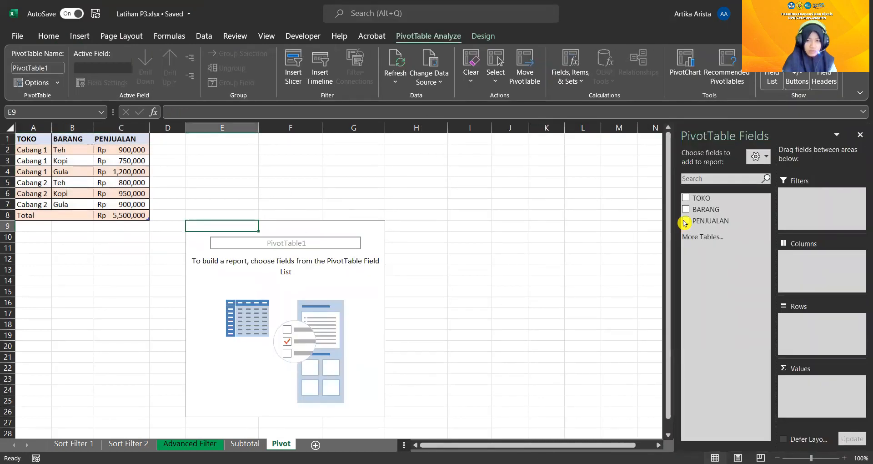
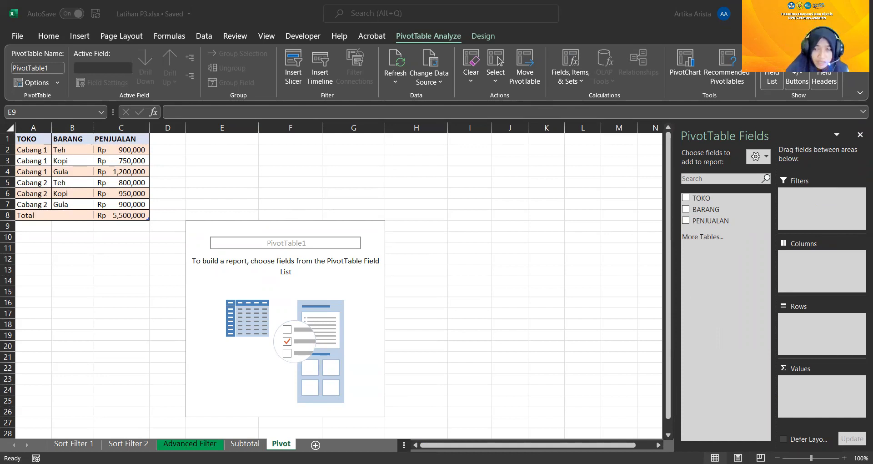
Add the TOKO, BARANG and PENJUALAN fields to the PivotTable at E9 and move TOKO from the rows to the column labels
click(741, 223)
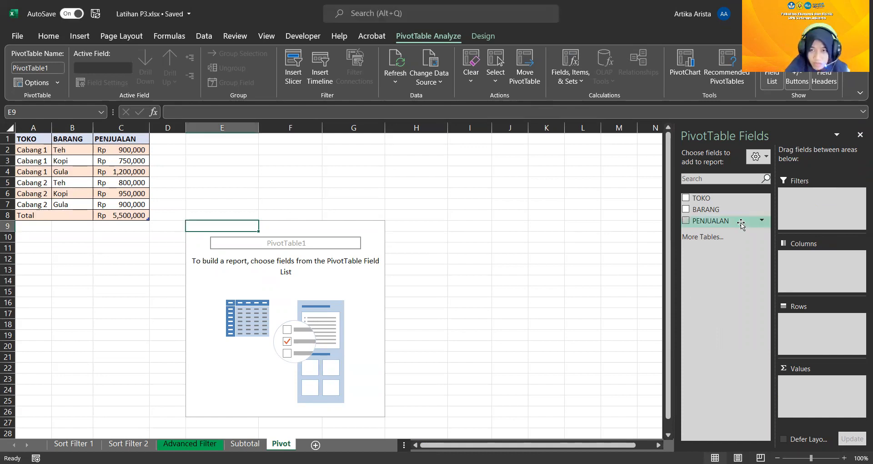
click(686, 198)
click(686, 209)
click(685, 221)
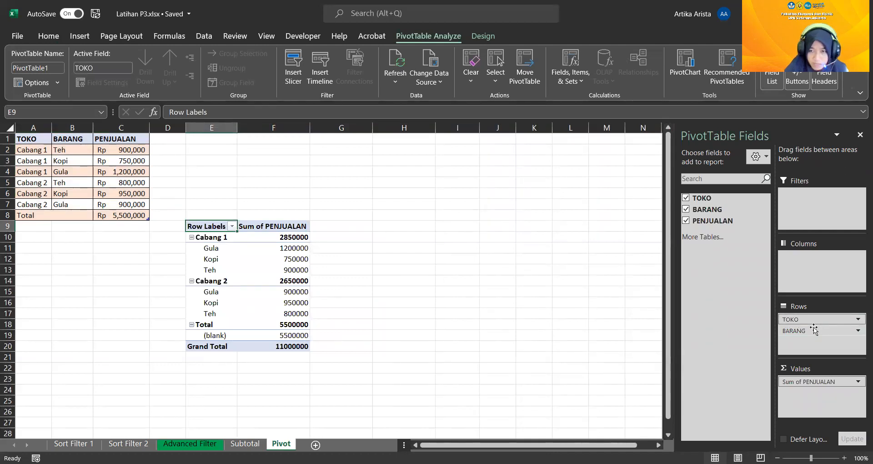
click(801, 320)
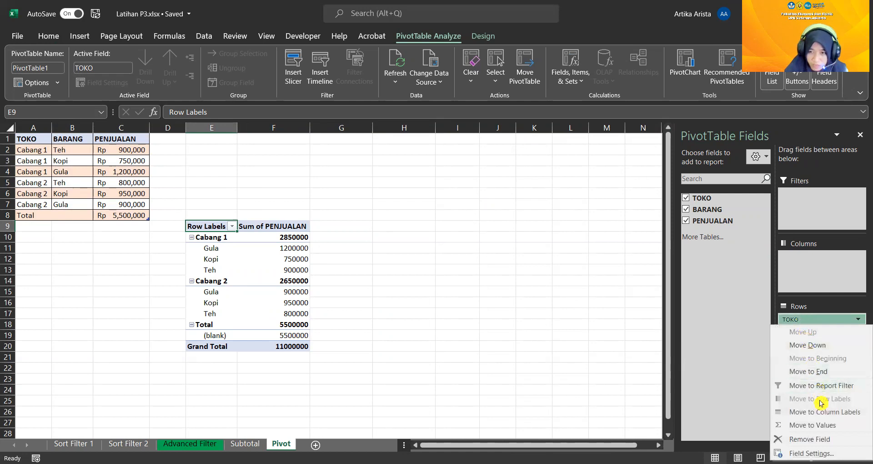
click(824, 412)
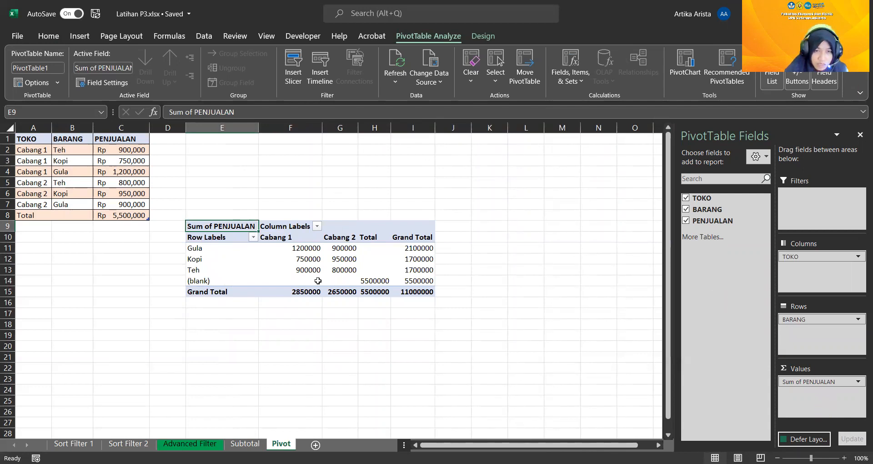
Try to delete sheet row 14, which holds the PivotTable's (blank) item
click(186, 281)
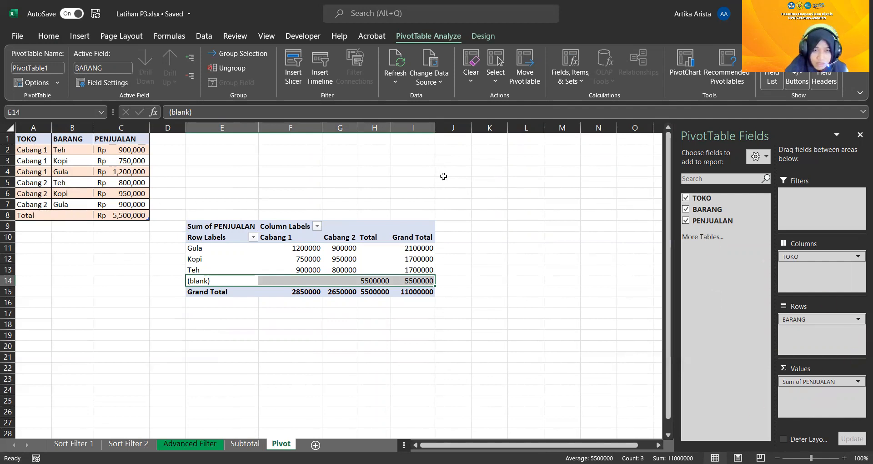
right_click(7, 280)
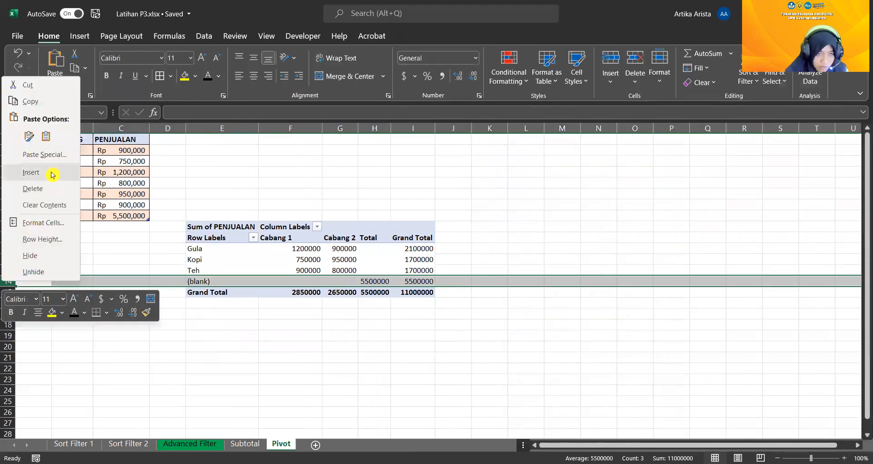
click(33, 188)
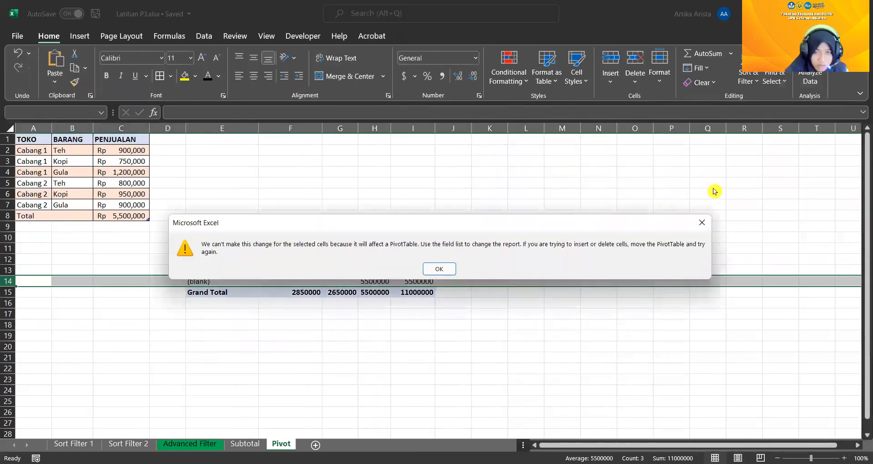
click(704, 225)
Undo the PivotTable's field changes, its insertion at E9 and the black font colour of header cells A1:C1
click(15, 55)
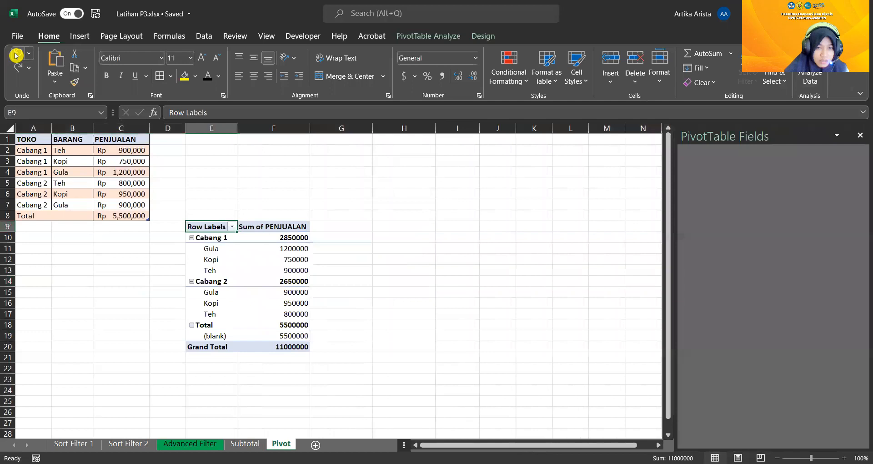
click(15, 55)
click(15, 56)
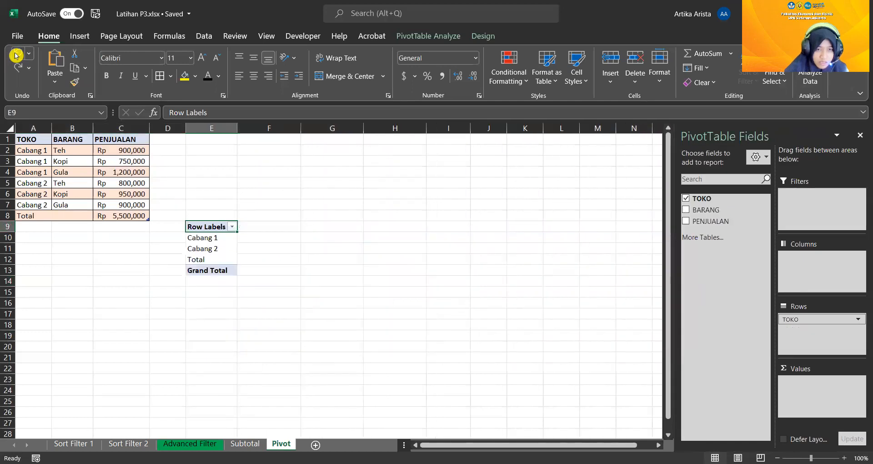
click(15, 55)
click(15, 56)
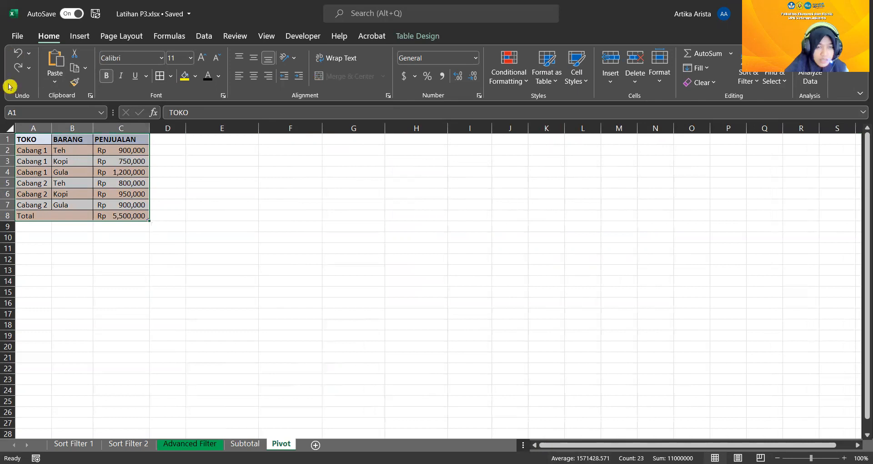
click(16, 51)
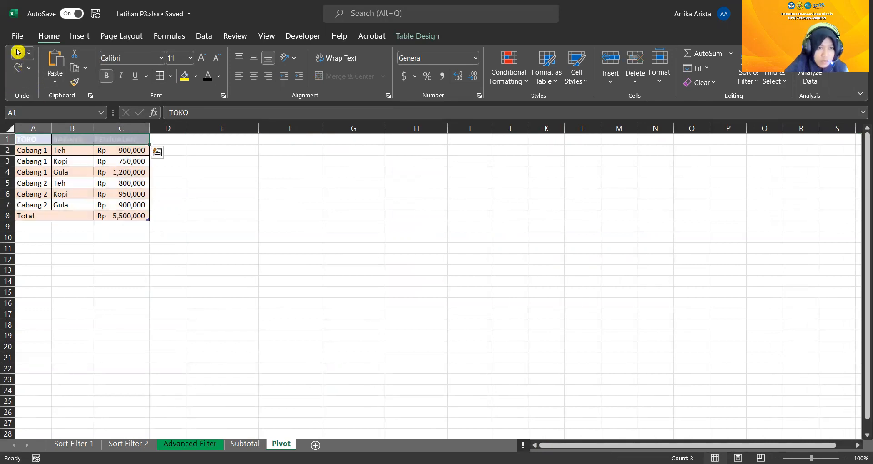
click(17, 52)
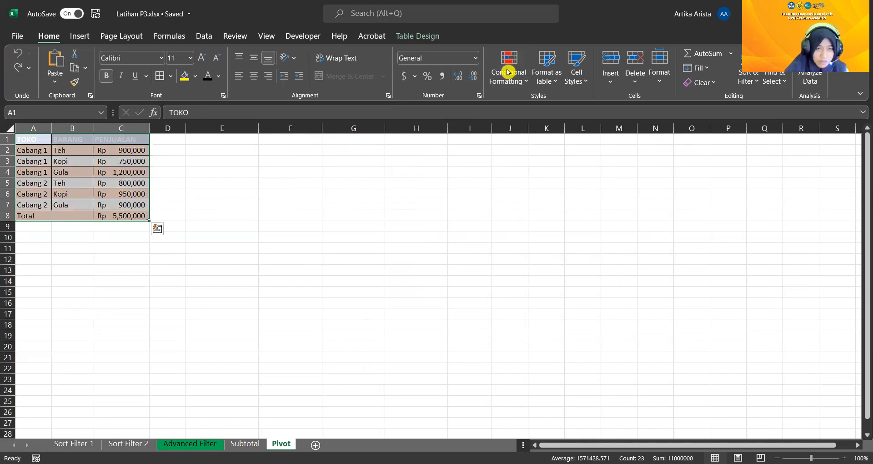
Reapply the orange table style from the first Medium row with only A1:C7 of the sales table selected
drag(28, 139, 125, 205)
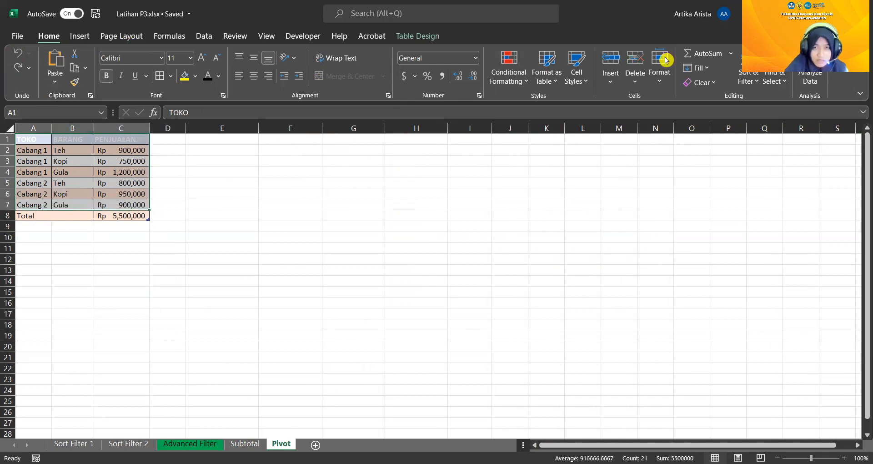
click(547, 69)
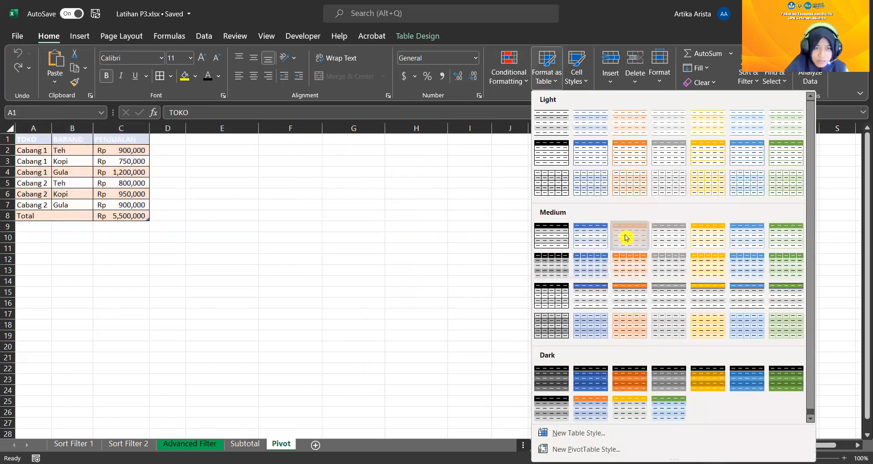
click(626, 237)
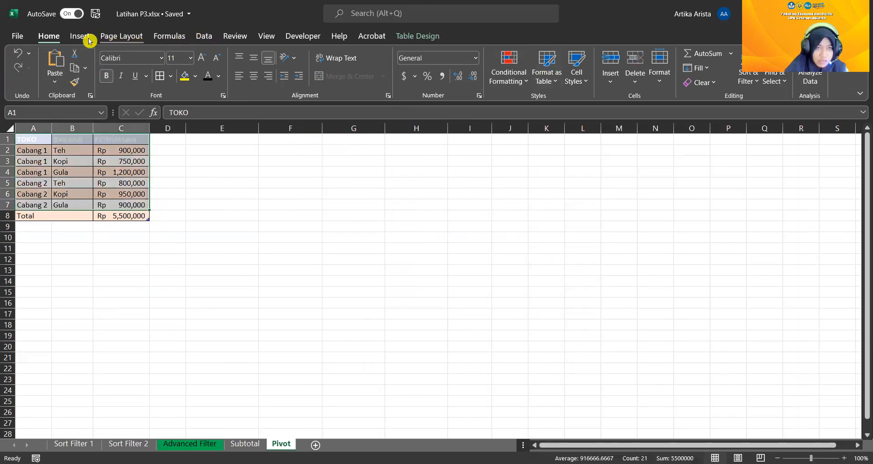
Insert a PivotTable from the existing Table1, placed on the existing Pivot sheet at cell E10
click(84, 39)
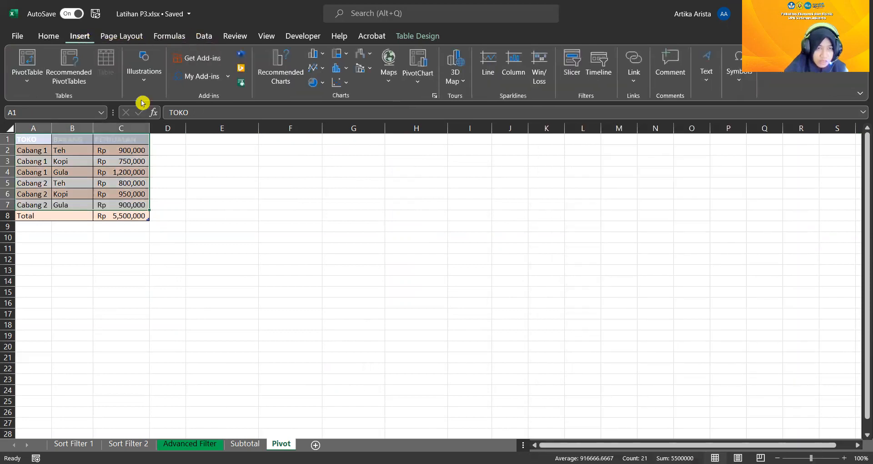
click(27, 63)
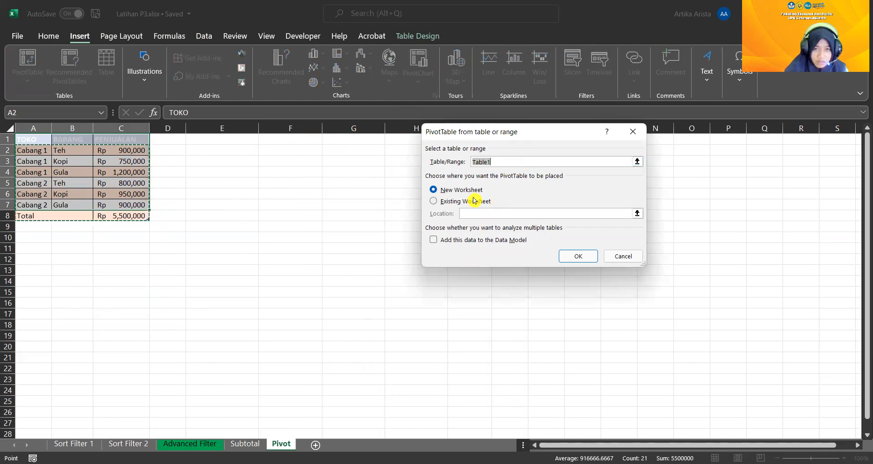
click(481, 214)
click(223, 237)
click(579, 257)
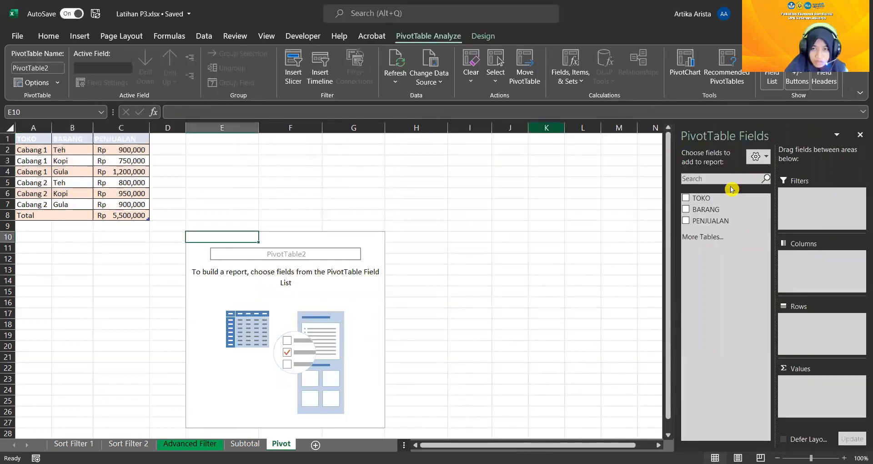
Add the TOKO, BARANG and PENJUALAN fields to the PivotTable at E10 and move TOKO to the column labels
click(685, 197)
click(685, 209)
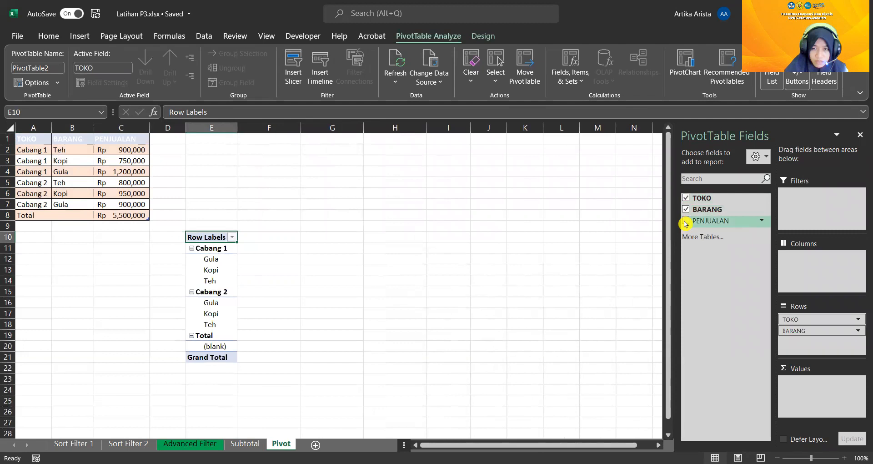
click(686, 221)
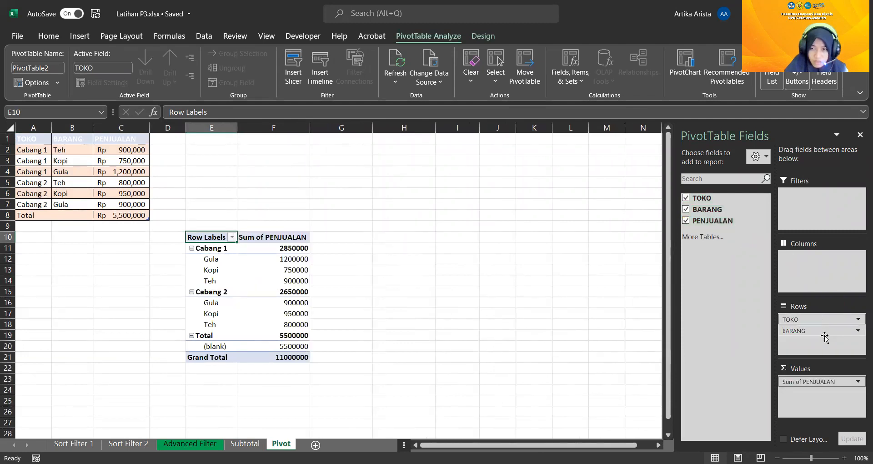
click(822, 319)
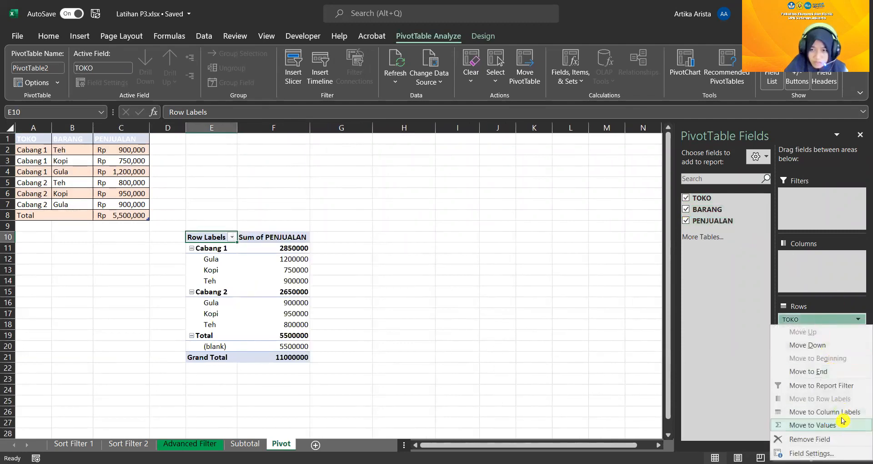
click(840, 411)
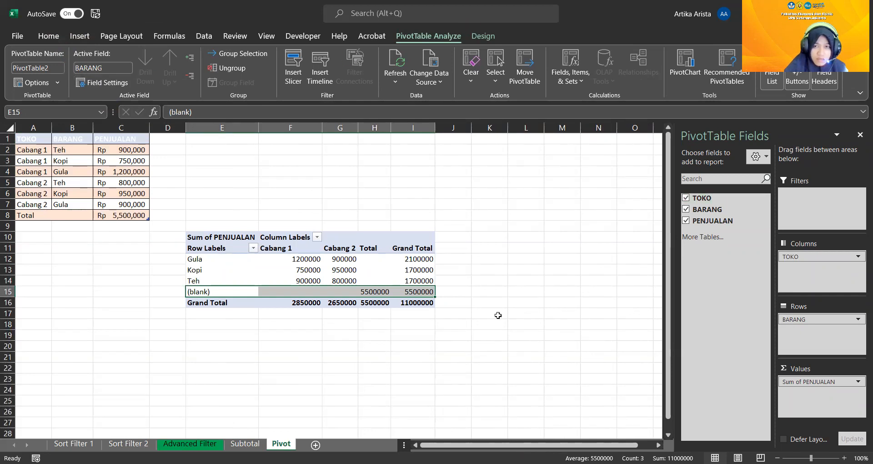
Format the plain range A1:C7, without the Total row, as a table with headers in the orange style of the first Medium row
key(alt+Tab)
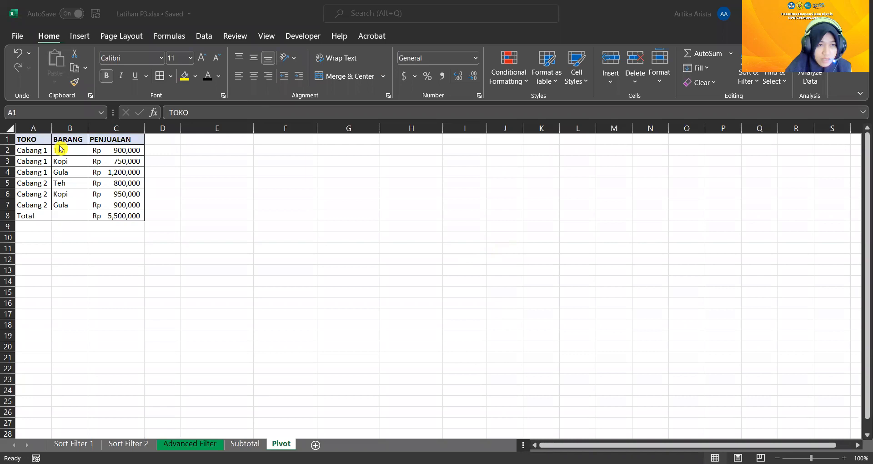
click(32, 139)
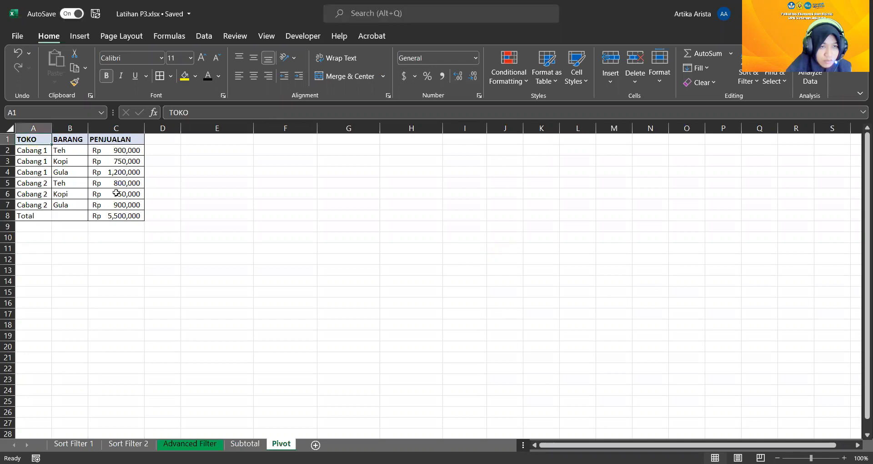
drag(30, 140, 137, 207)
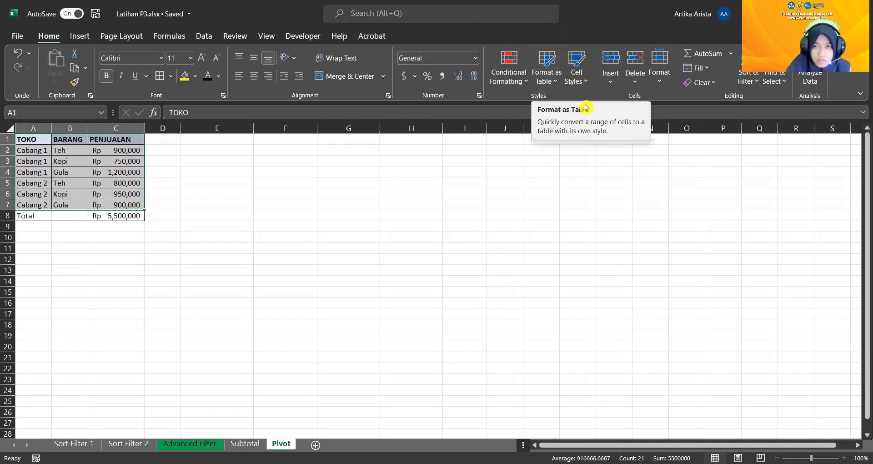
click(552, 76)
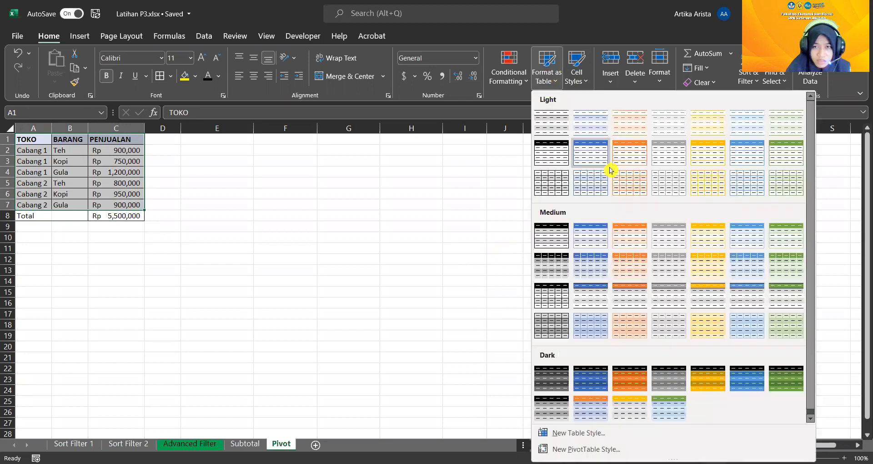
click(632, 230)
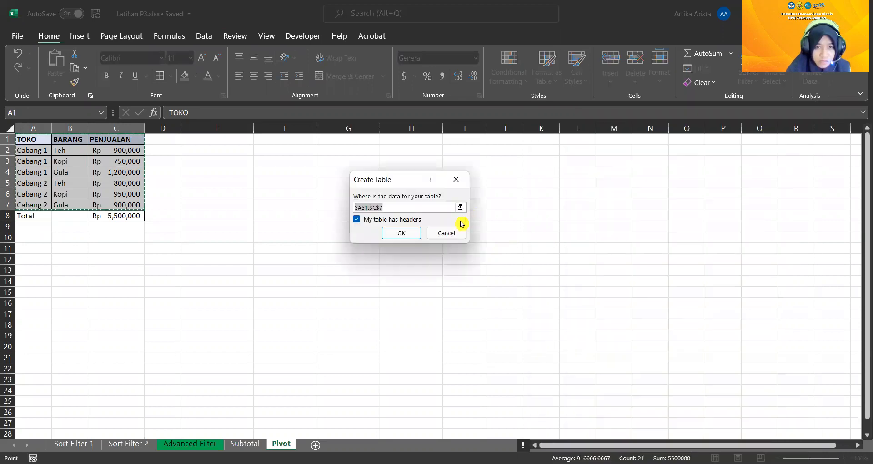
click(401, 233)
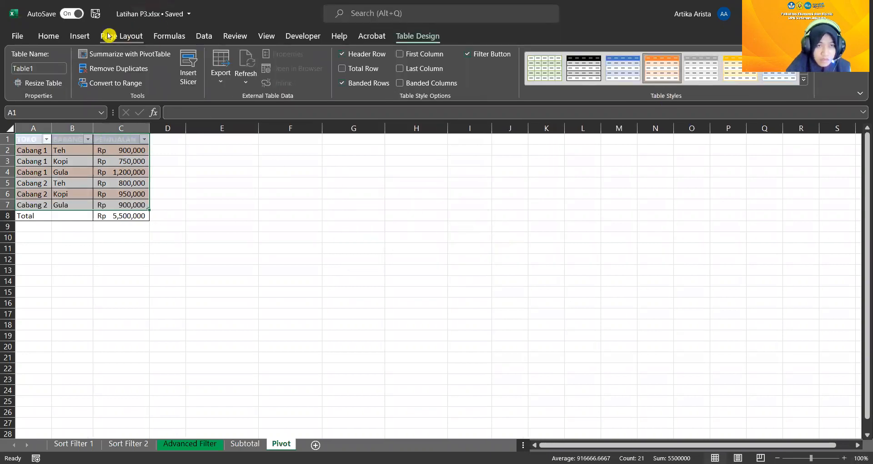
Insert a PivotTable from the A1:C7 sales table (Table1) on the existing Pivot sheet at cell E10
click(88, 37)
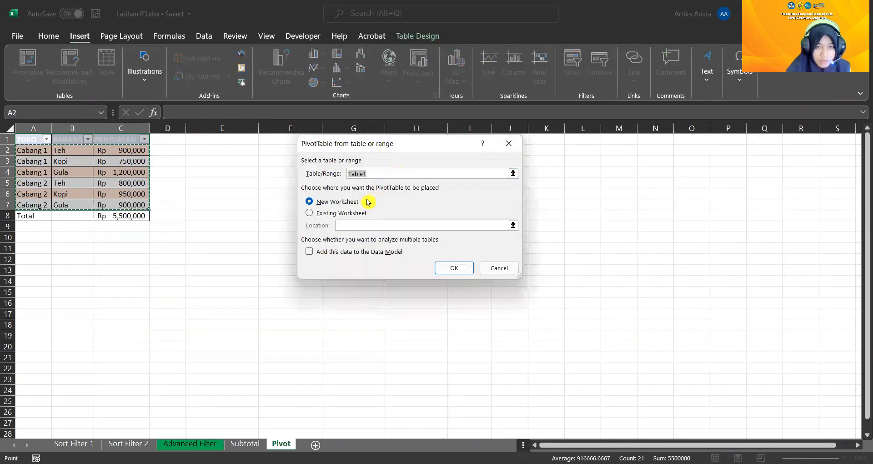
click(355, 213)
click(210, 235)
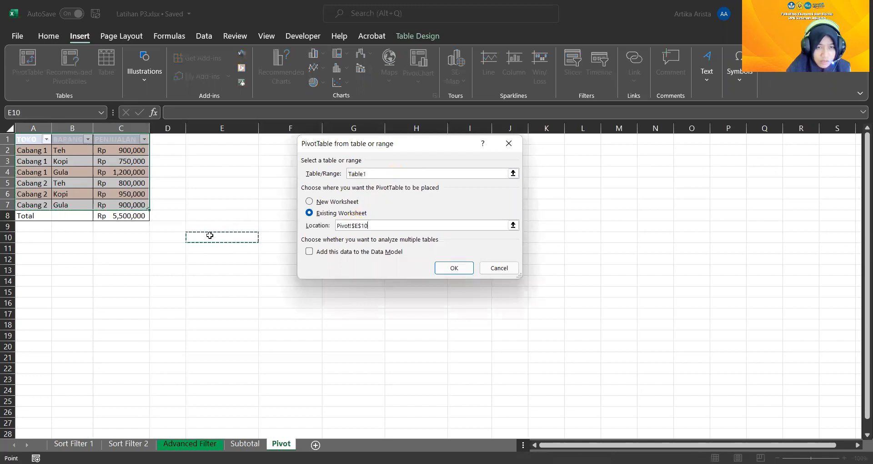
click(452, 269)
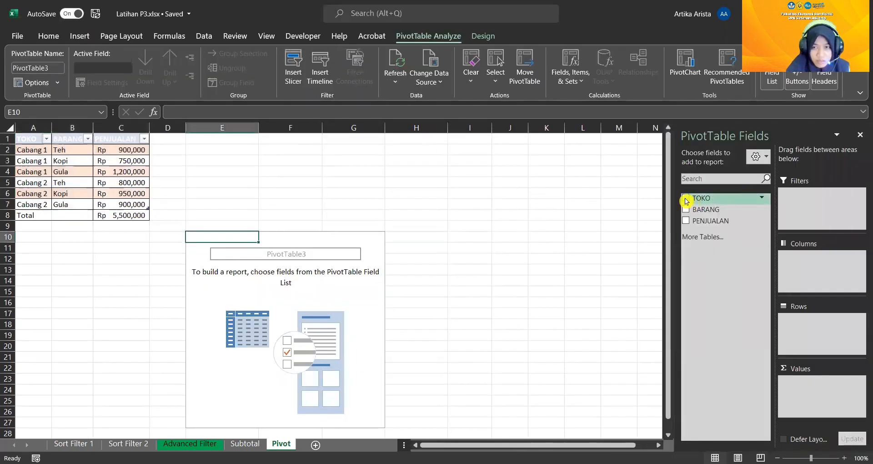
Set up the new PivotTable with BARANG as rows, TOKO as column labels and PENJUALAN as summed values
click(685, 199)
click(685, 209)
click(685, 220)
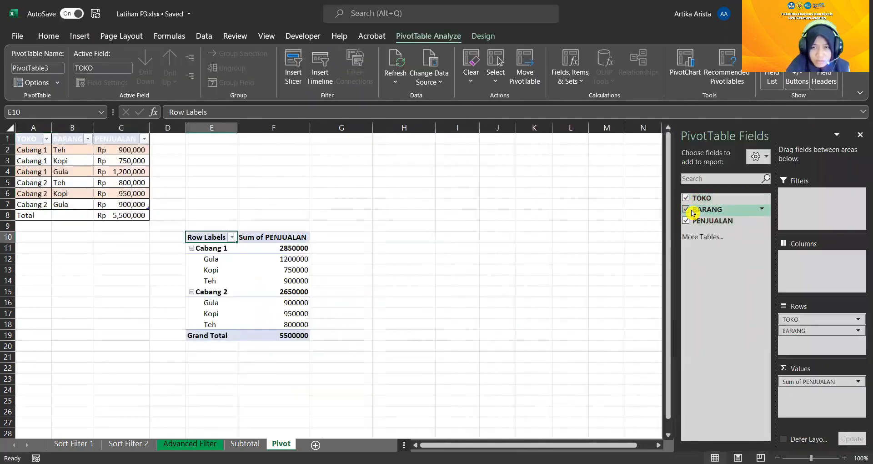
click(833, 319)
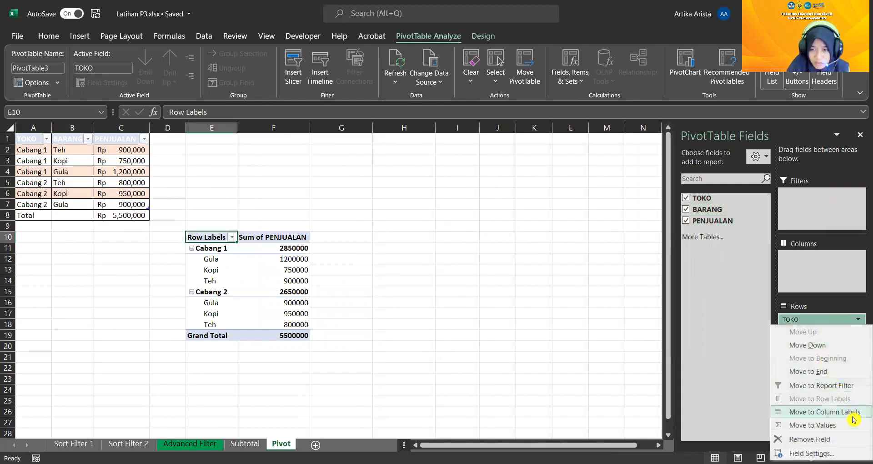
click(853, 414)
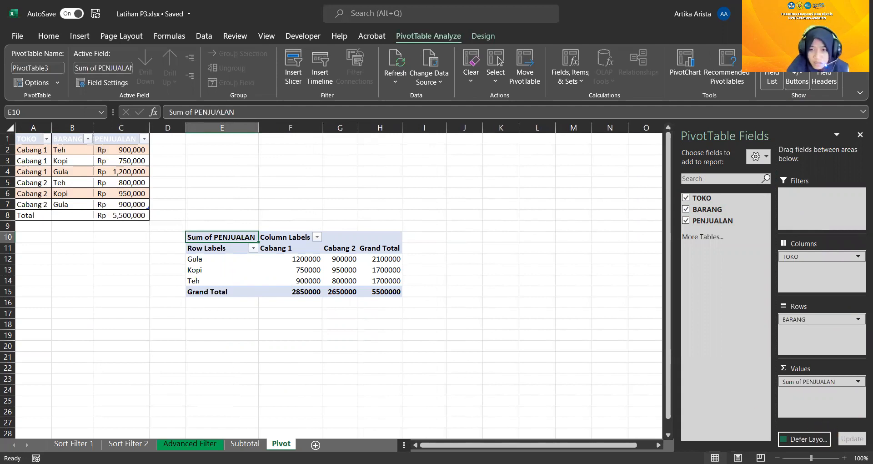
click(756, 157)
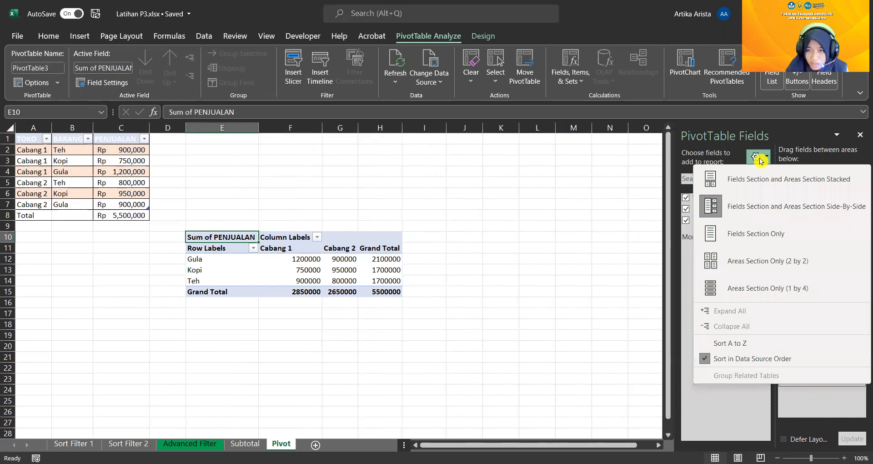
Apply the Accounting number format to the PivotTable values in F12:H15, including the grand totals
click(299, 264)
click(296, 258)
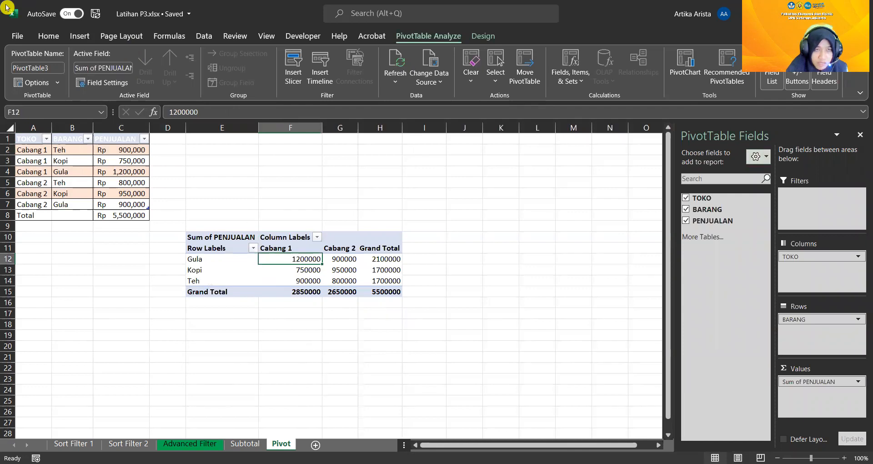
drag(293, 258, 377, 291)
click(49, 36)
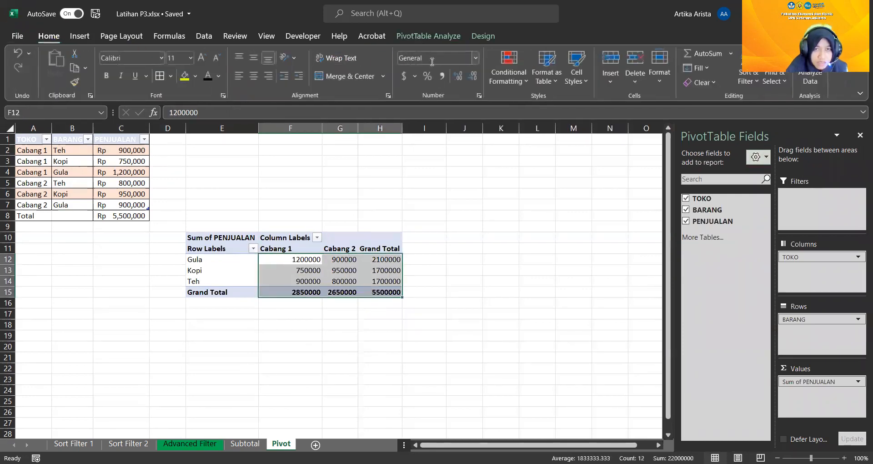
click(476, 58)
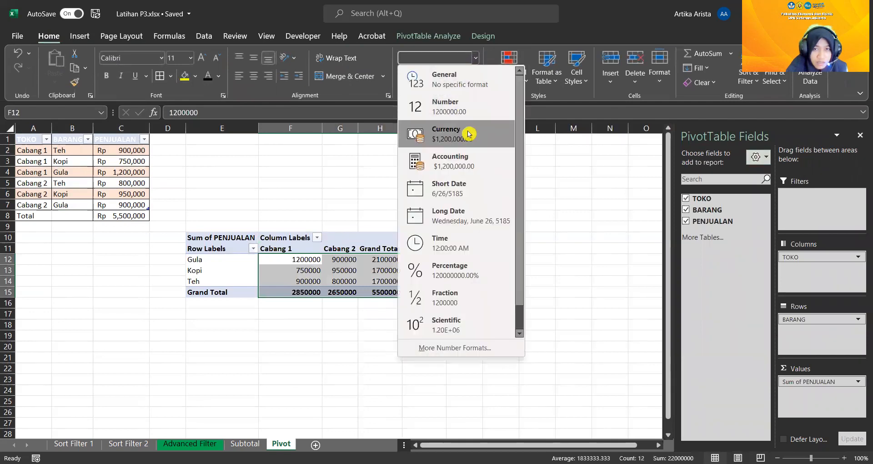
click(477, 167)
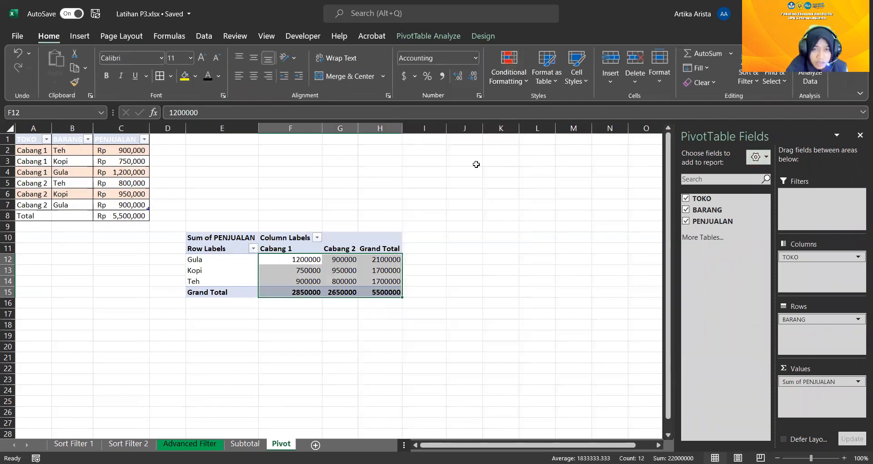
Set the accounting currency symbol of the PivotTable values to Rp Indonesian
click(415, 78)
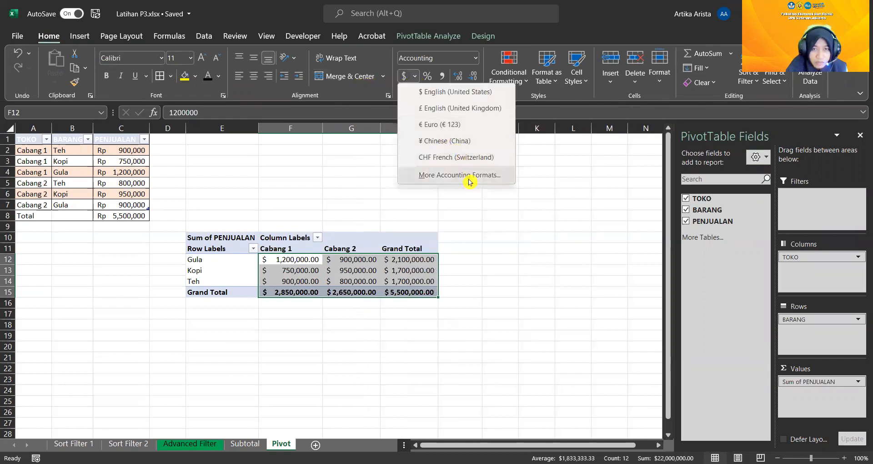
click(470, 181)
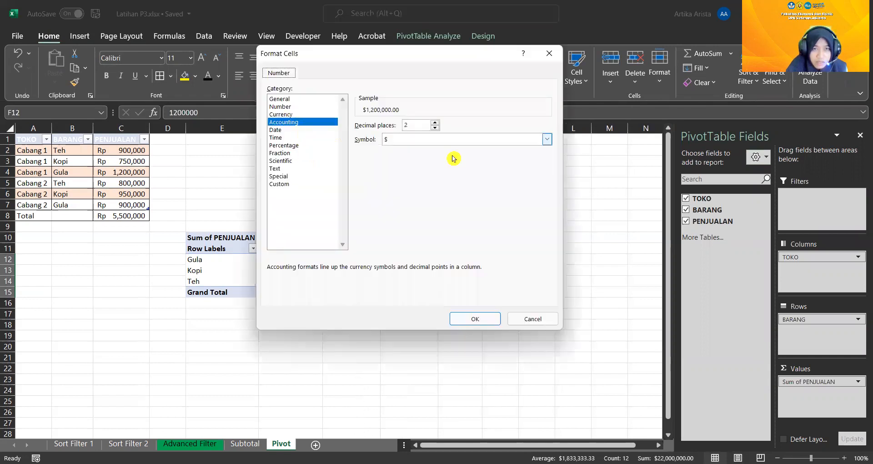
click(547, 139)
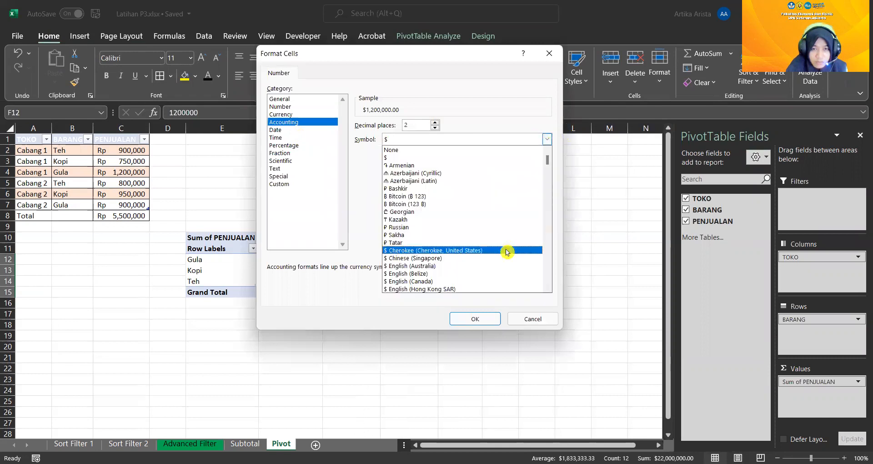
scroll(512, 245, down, 14)
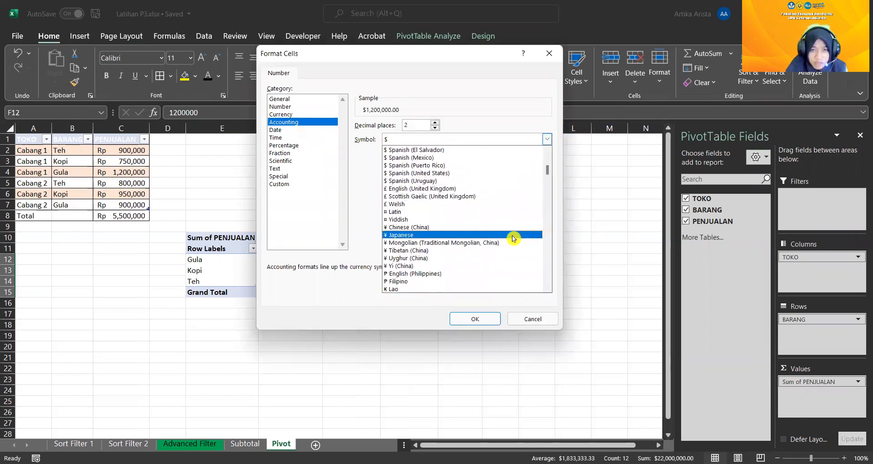
scroll(514, 235, down, 7)
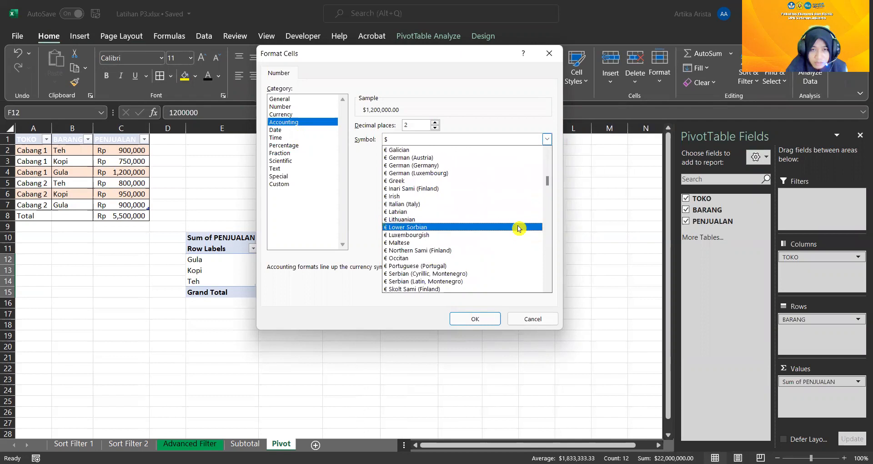
scroll(518, 228, down, 5)
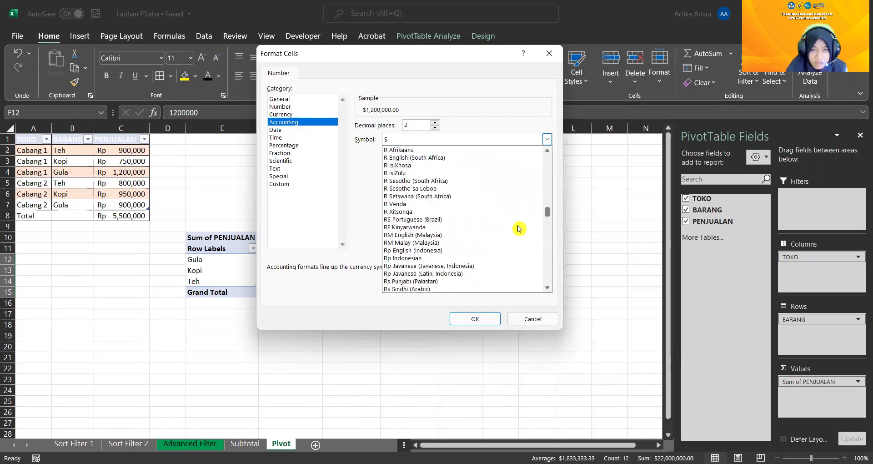
scroll(518, 229, up, 3)
scroll(518, 228, down, 6)
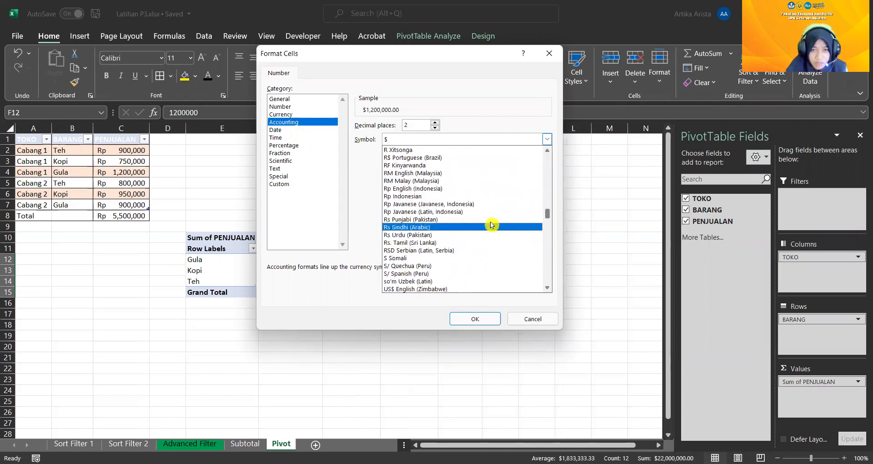
click(456, 197)
click(476, 318)
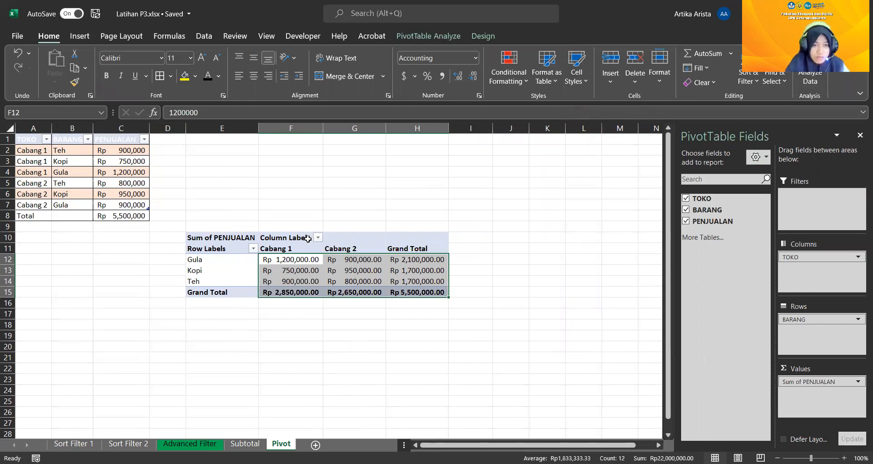
click(291, 235)
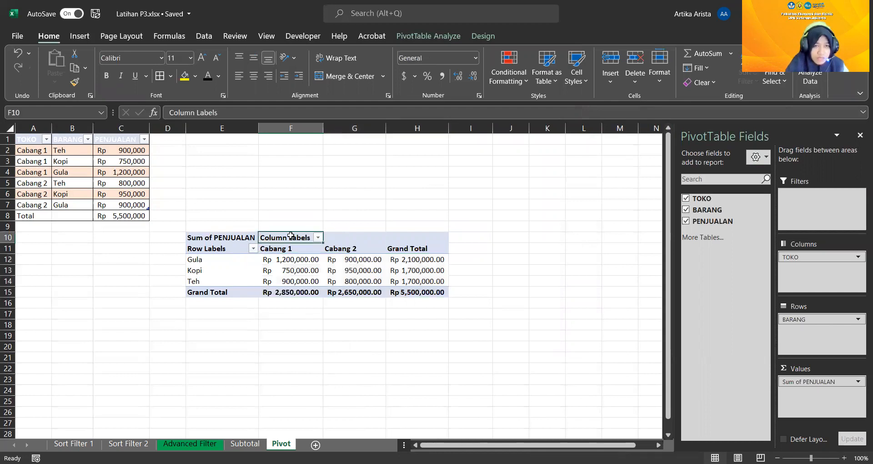
click(226, 237)
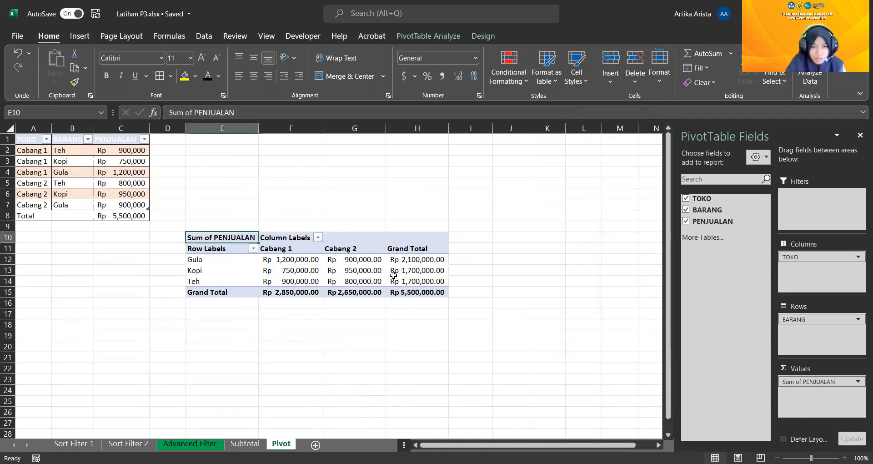
mouse_move(394, 275)
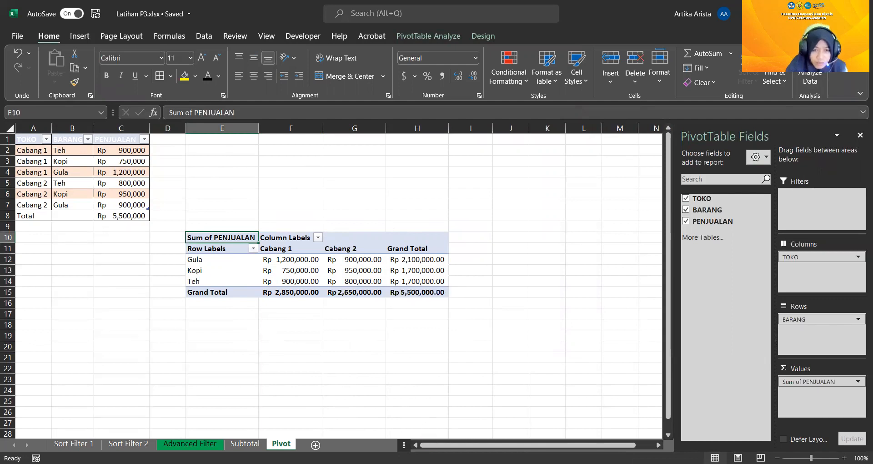
key(alt+Tab)
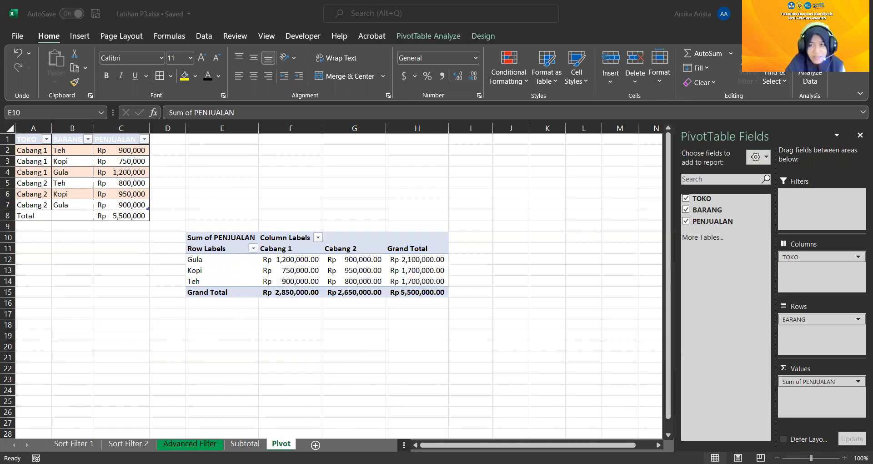
click(45, 41)
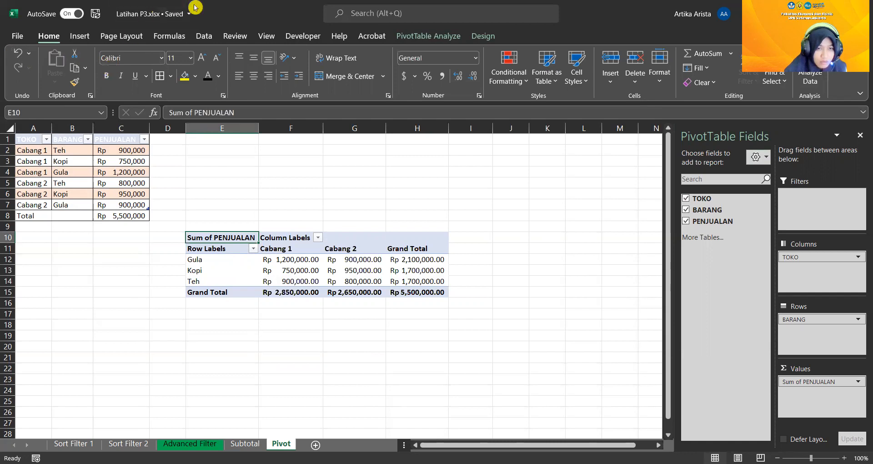
key(alt+Tab)
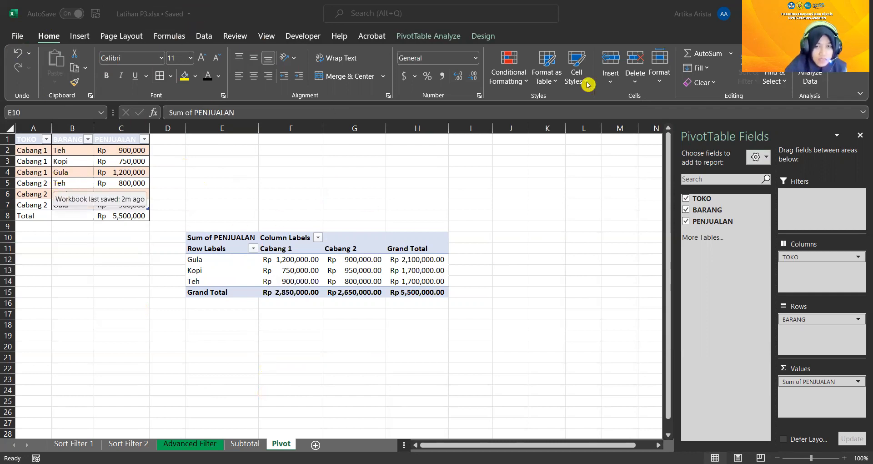
Insert a BARANG slicer for the sales table, placed to the right of the PivotTable, and filter the table to Kopi
click(27, 140)
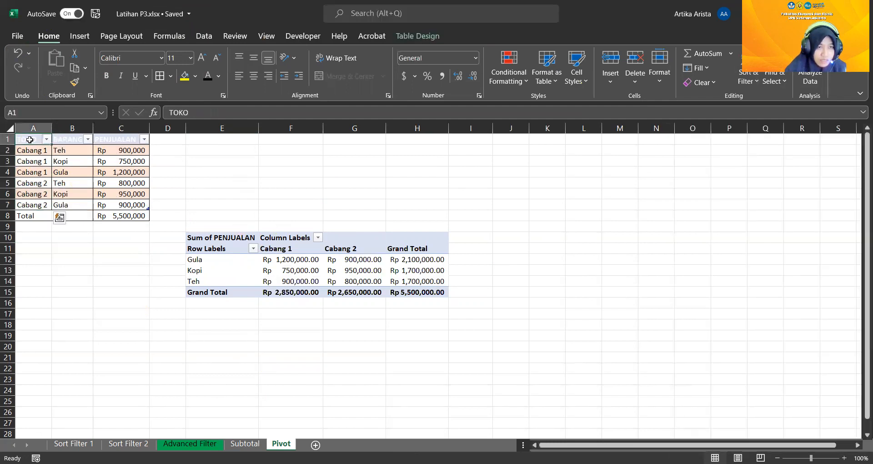
drag(29, 140, 114, 216)
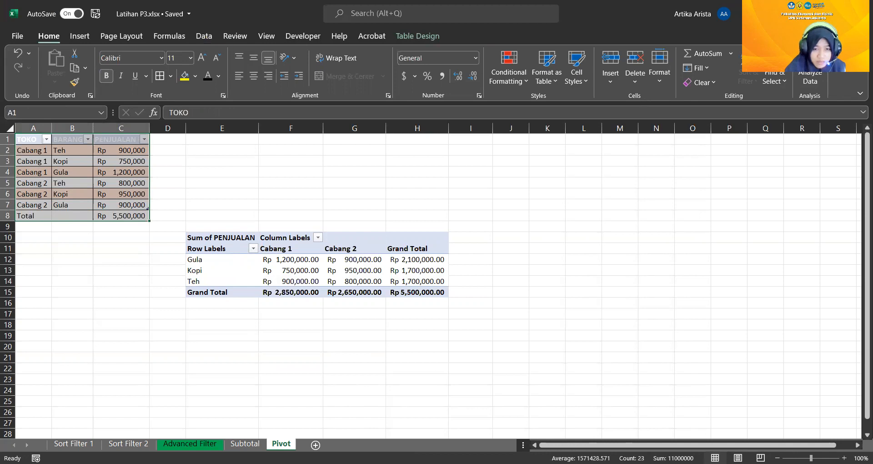
key(alt+Tab)
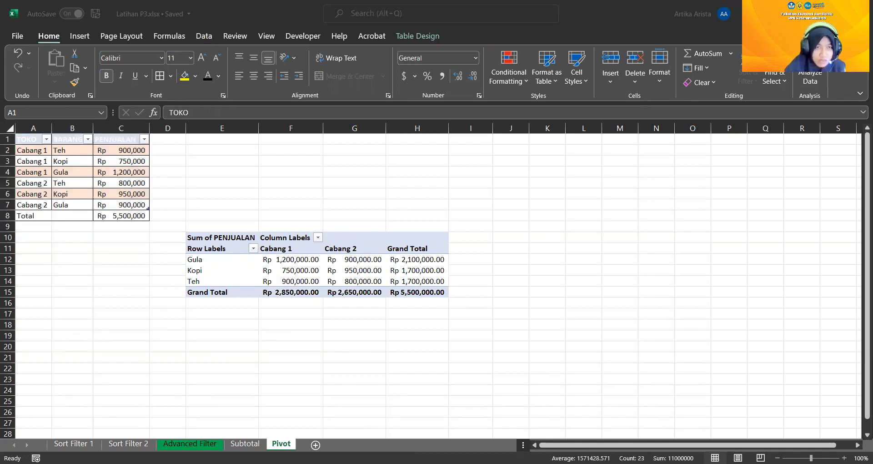
key(alt+Tab)
click(80, 36)
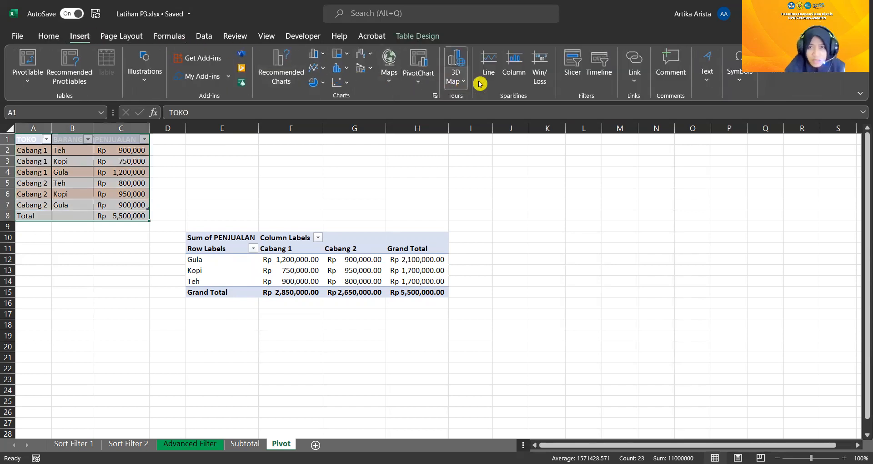
click(572, 75)
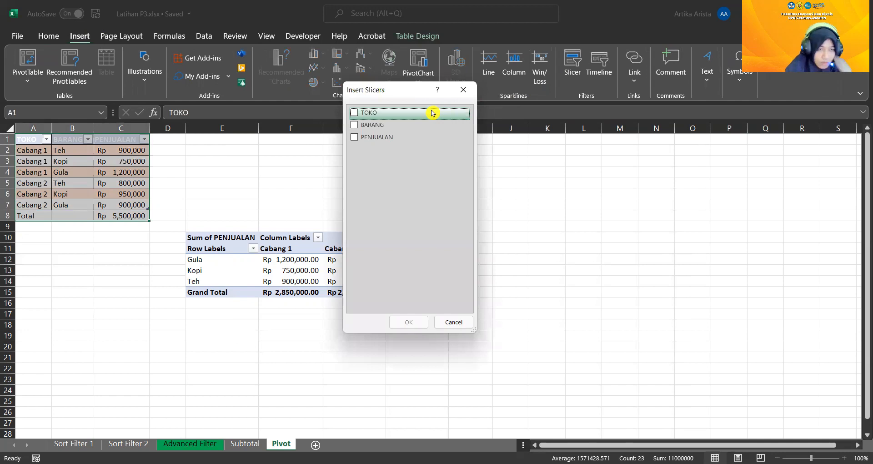
click(364, 125)
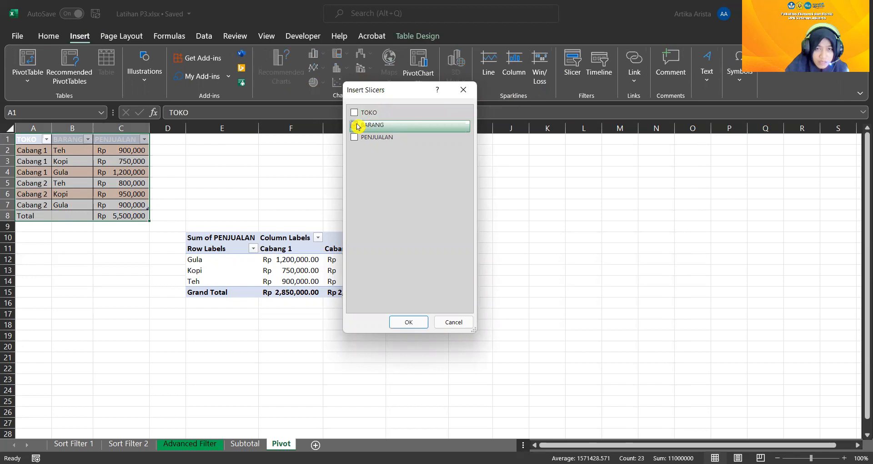
click(412, 323)
drag(426, 223, 564, 260)
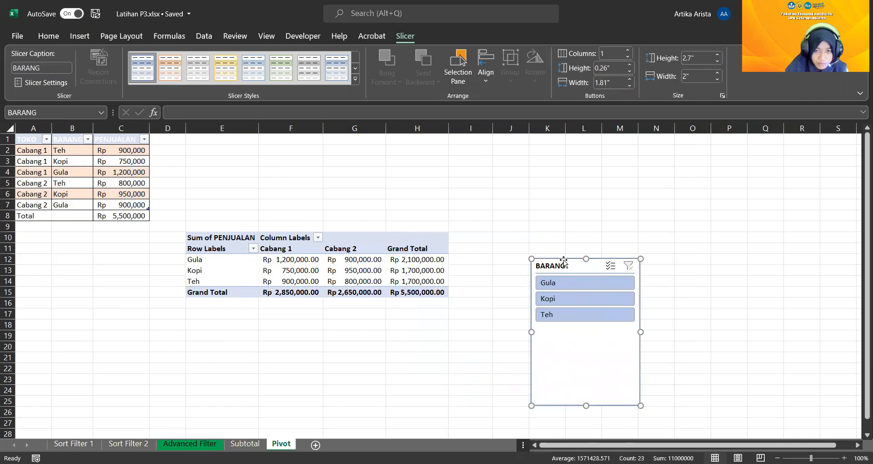
click(567, 300)
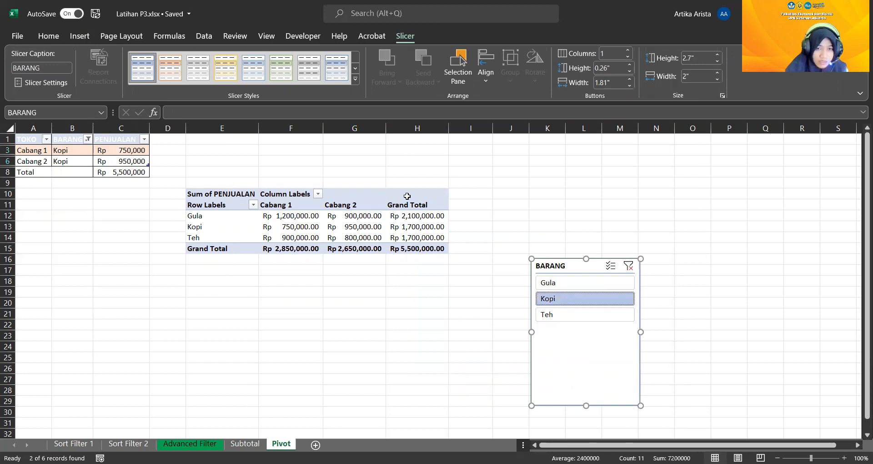
Delete the whole PivotTable in E10:H15 and move the BARANG slicer closer to the sales table, over columns E to G
click(269, 208)
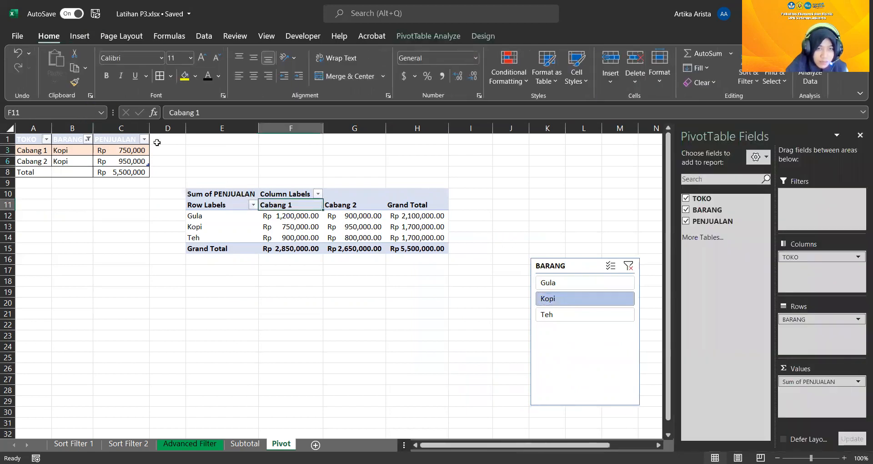
click(188, 189)
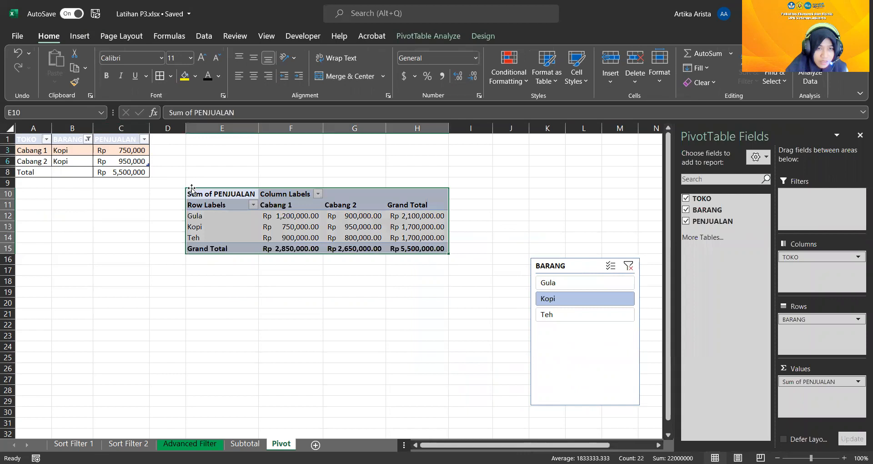
key(Delete)
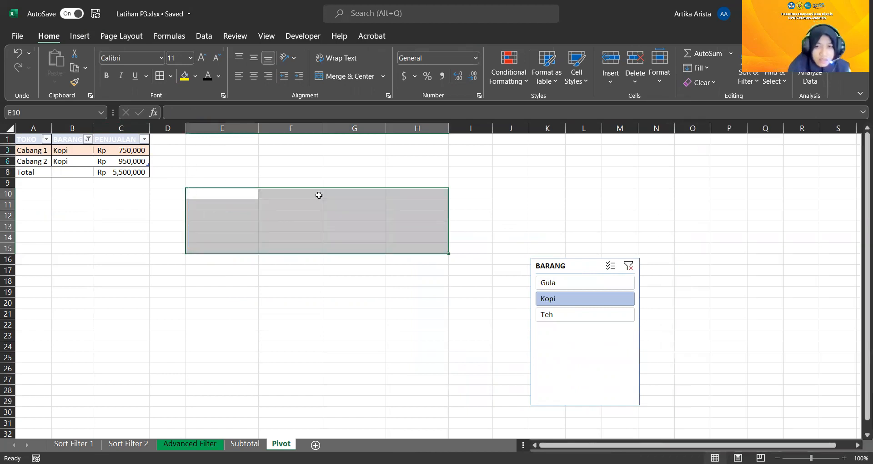
click(512, 287)
drag(553, 264, 261, 178)
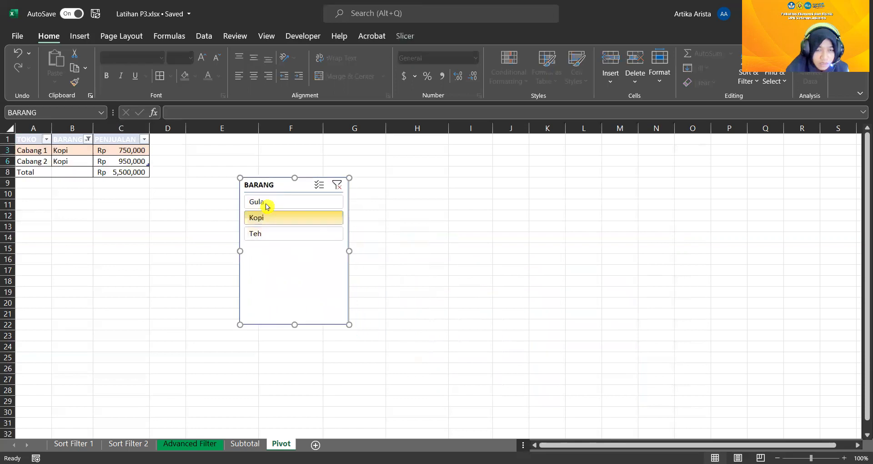
Use multi-select in the BARANG slicer to include Teh together with Kopi in the table filter
click(319, 184)
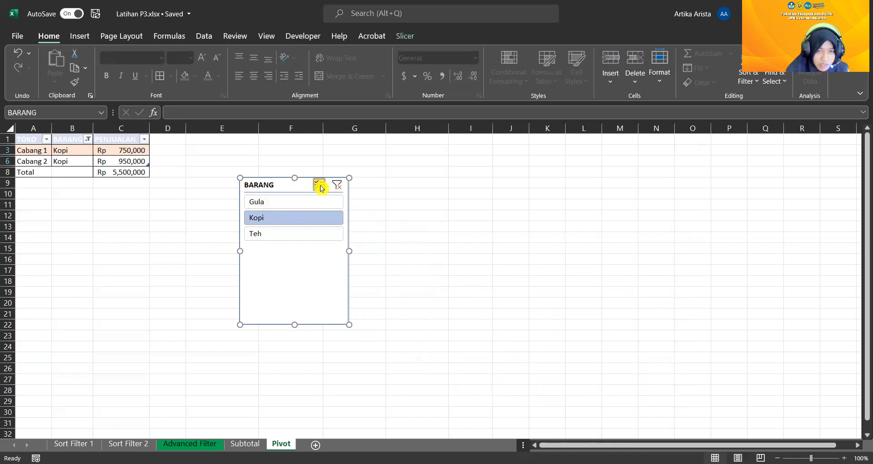
click(309, 236)
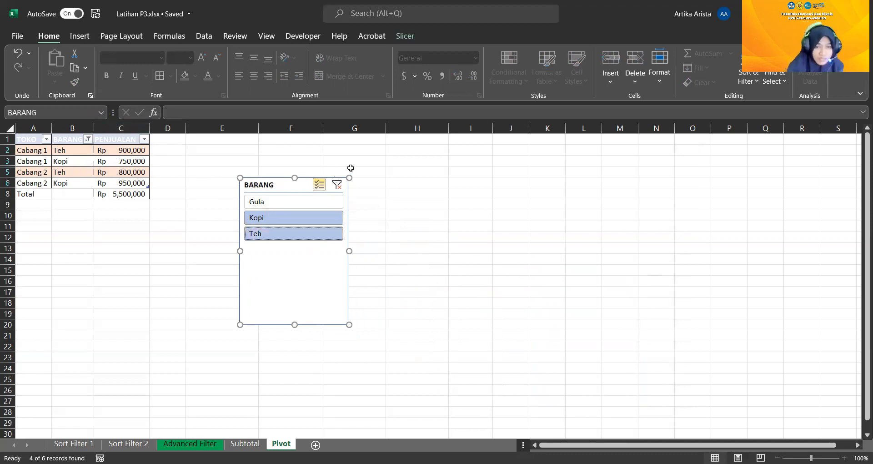
click(320, 185)
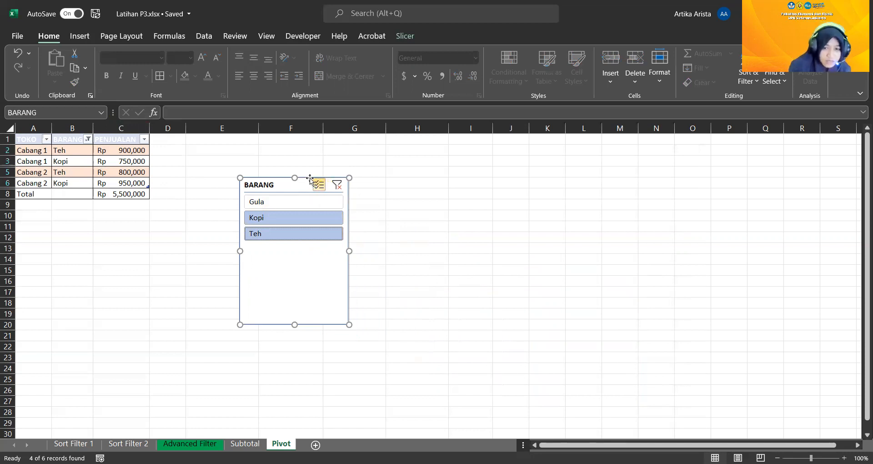
Delete the BARANG slicer, and undo the deletion together with the added Teh filter
key(Delete)
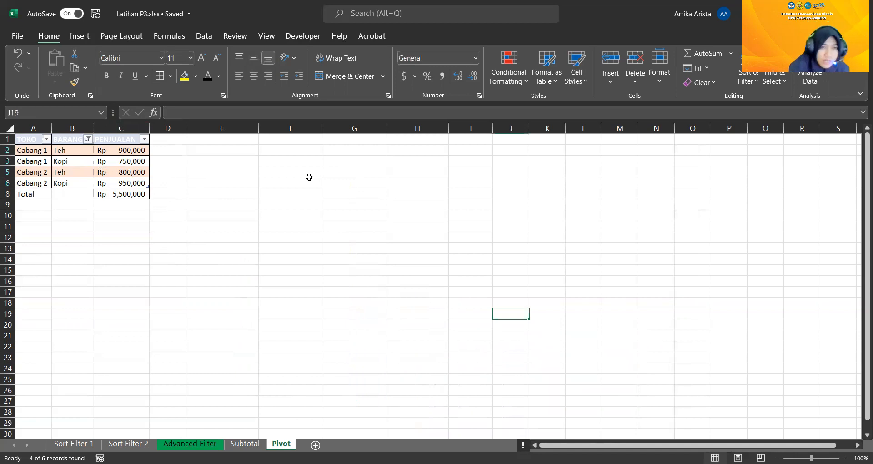
click(15, 54)
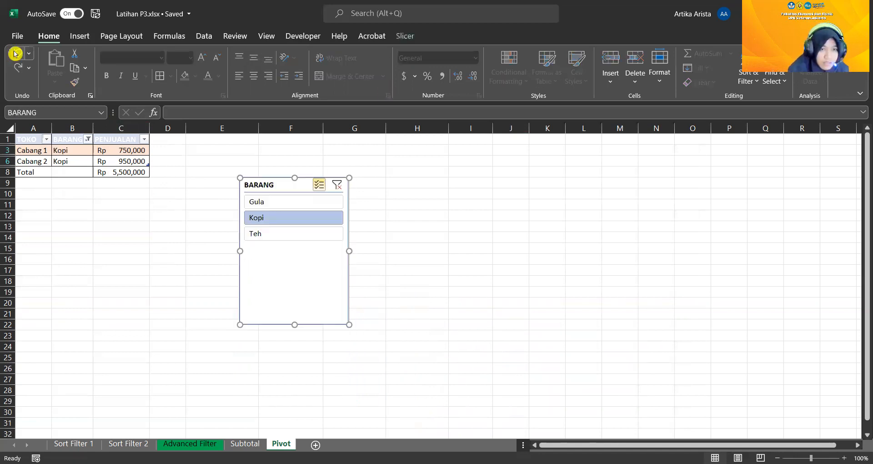
Undo the slicer, PivotTable and table-conversion changes on the Pivot sheet back to the plain sales range A1:C8 without a PivotTable
click(15, 53)
click(15, 53)
click(15, 53)
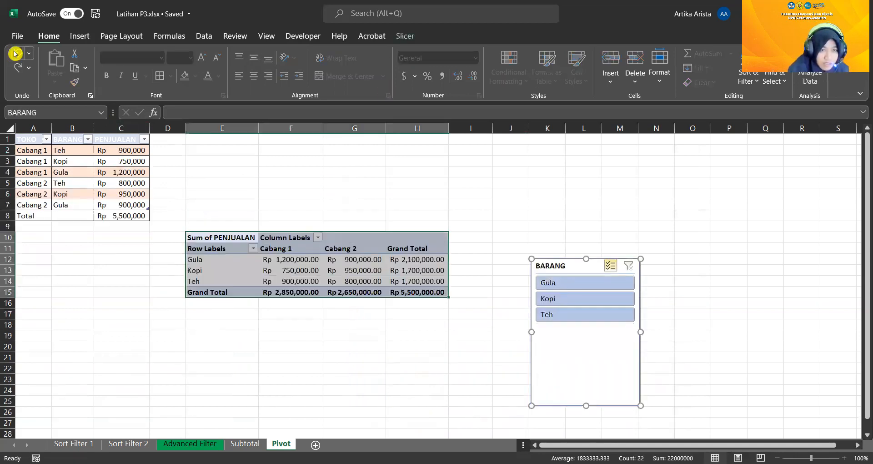
click(15, 53)
click(15, 53)
click(15, 53)
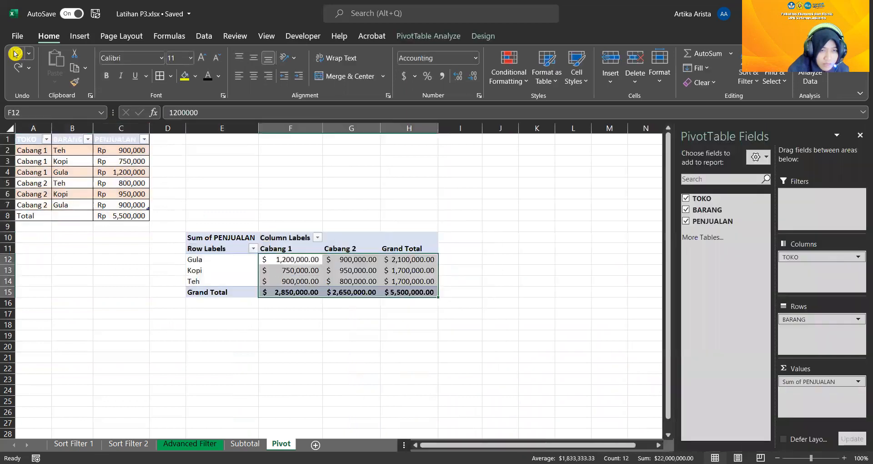
click(15, 53)
click(15, 54)
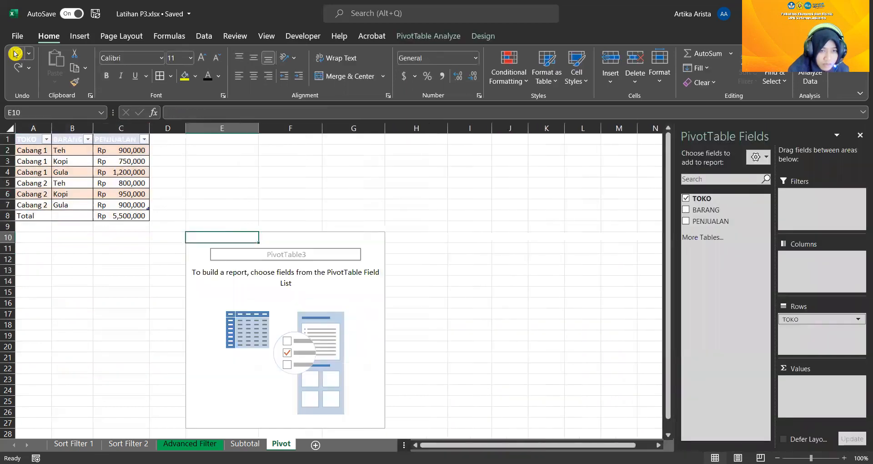
click(15, 54)
click(15, 53)
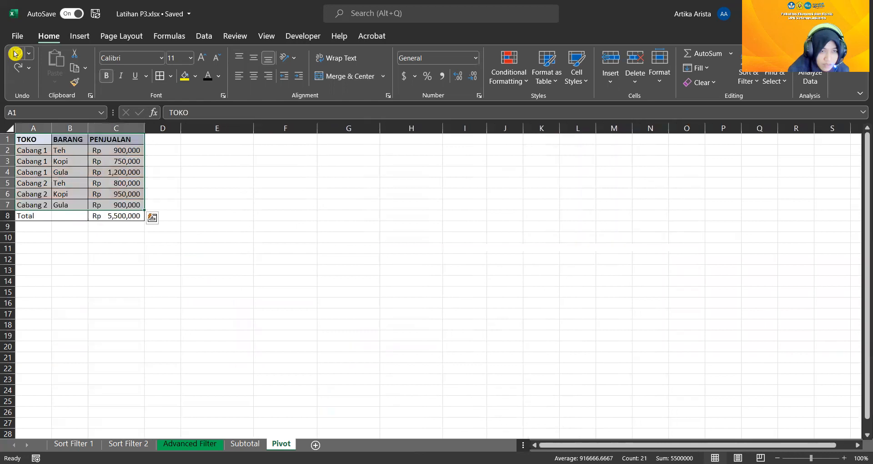
click(17, 53)
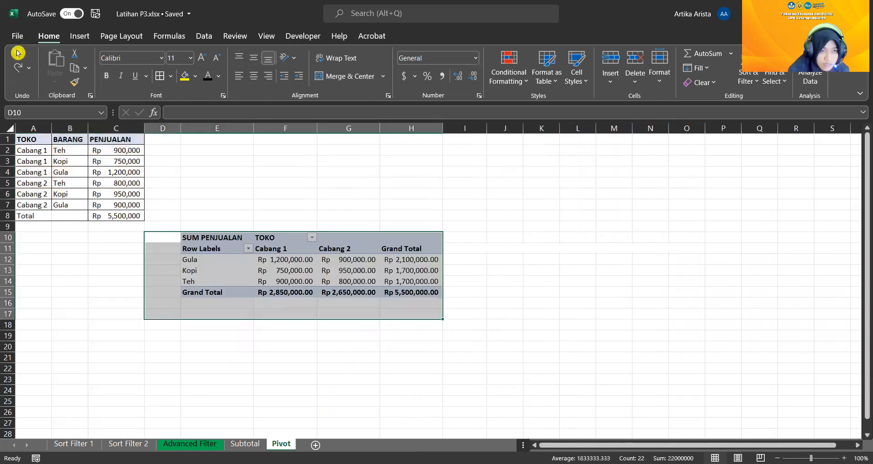
click(19, 67)
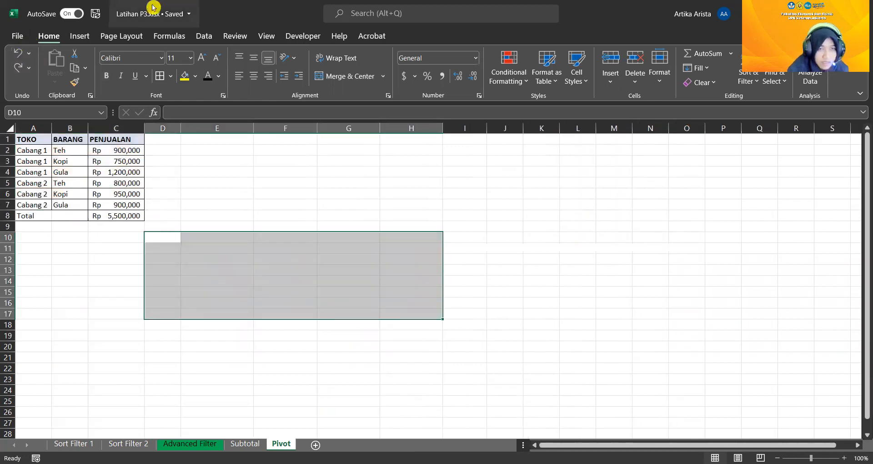
click(97, 15)
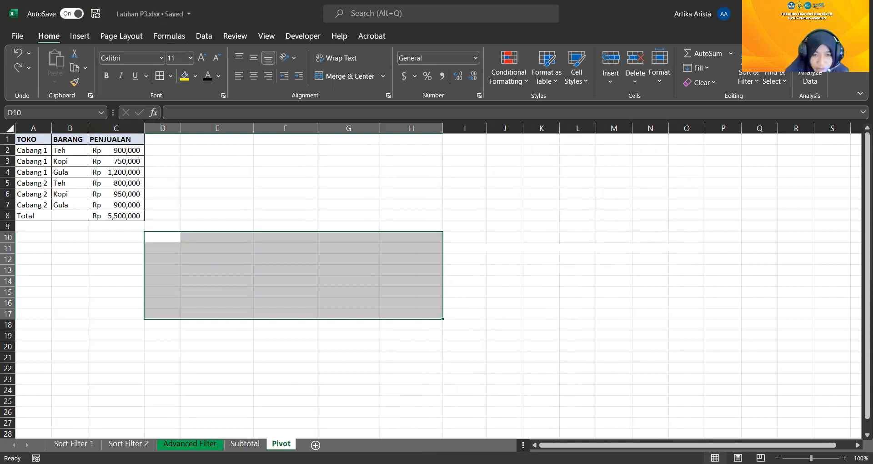
click(313, 171)
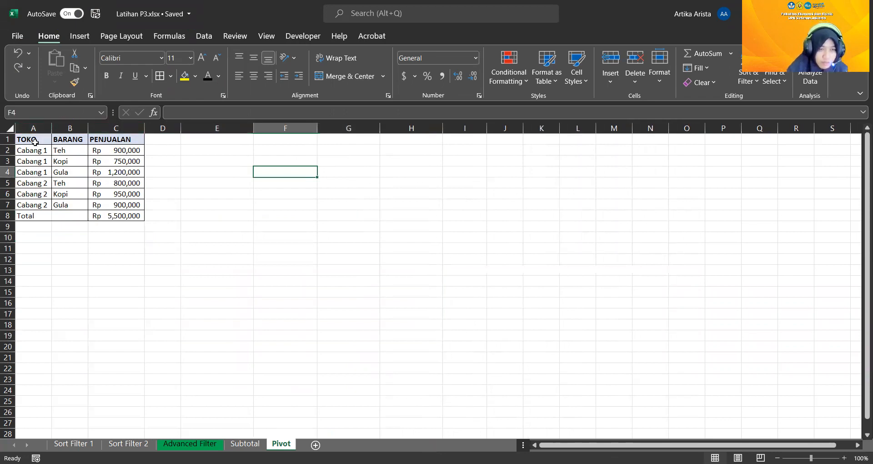
drag(35, 141, 115, 214)
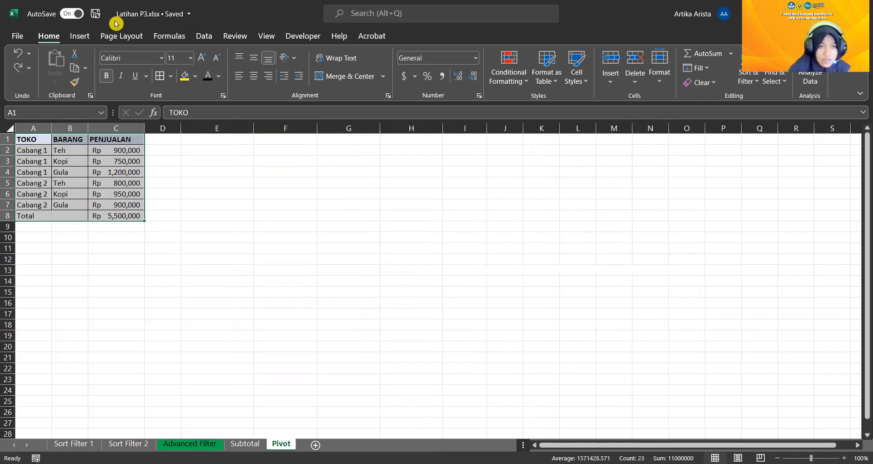
click(90, 35)
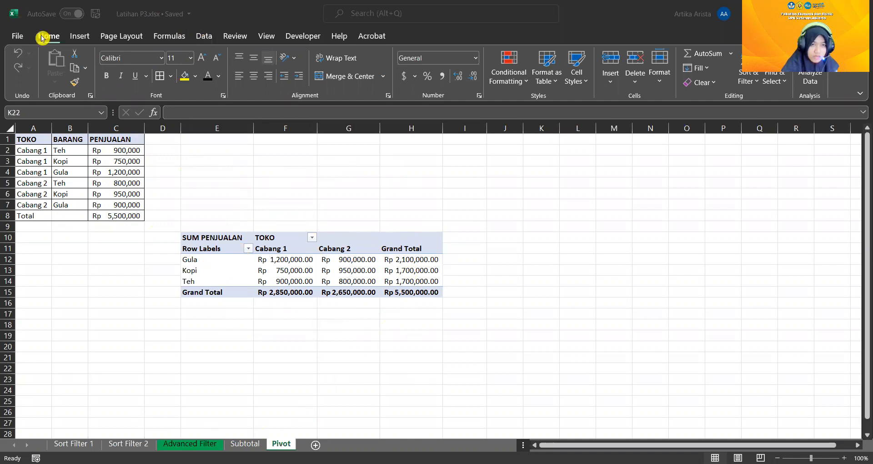
click(81, 41)
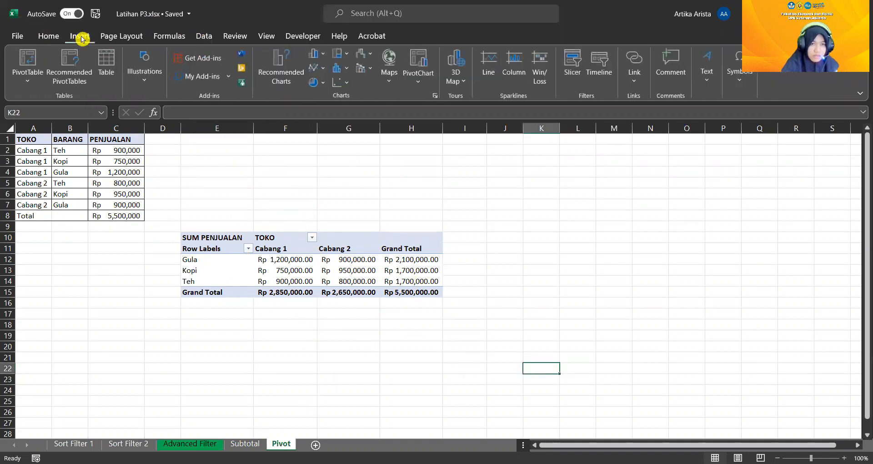
click(422, 59)
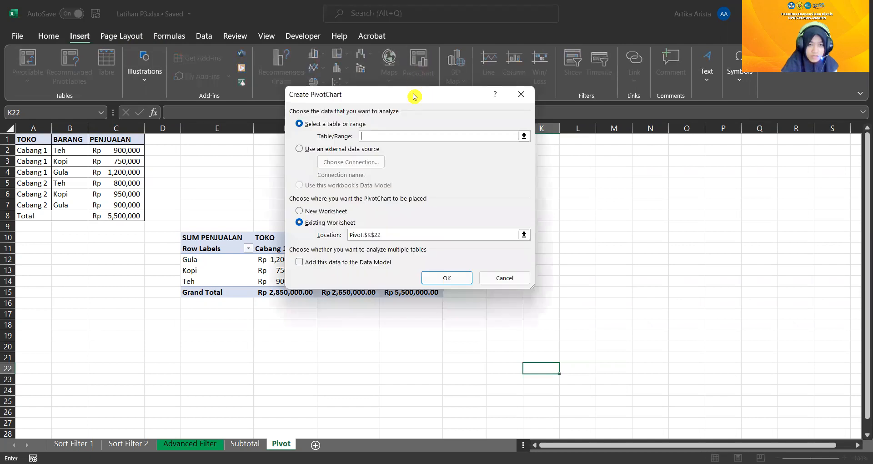
click(460, 279)
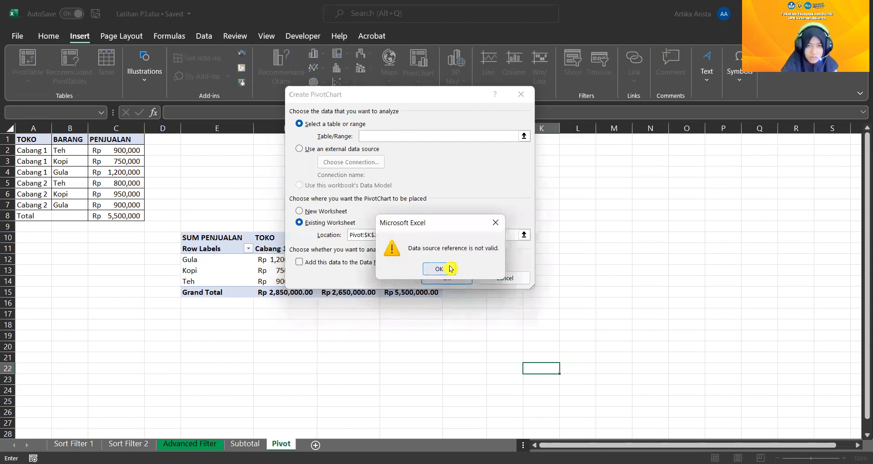
click(440, 269)
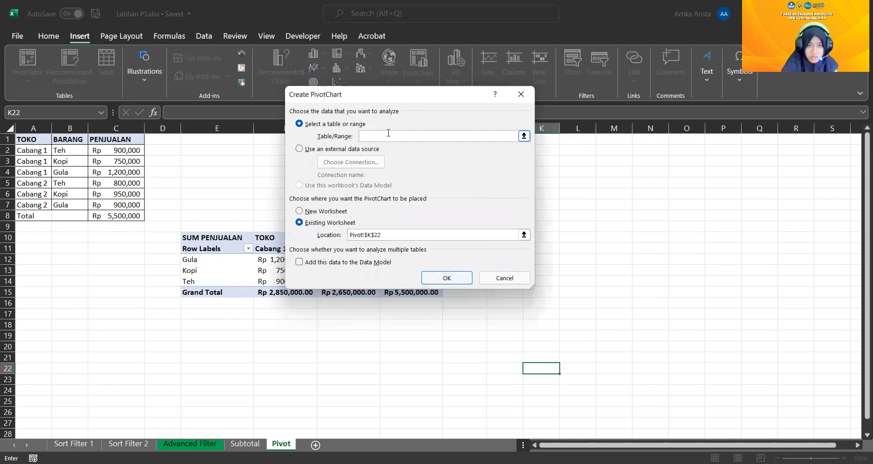
click(519, 98)
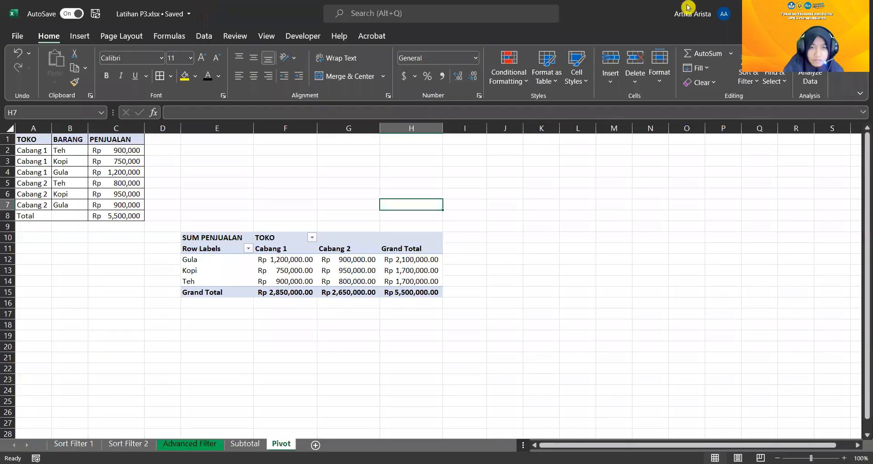
Insert a Clustered Column PivotChart from the PivotTable in E10:H15 and place it to the right of the PivotTable
click(193, 239)
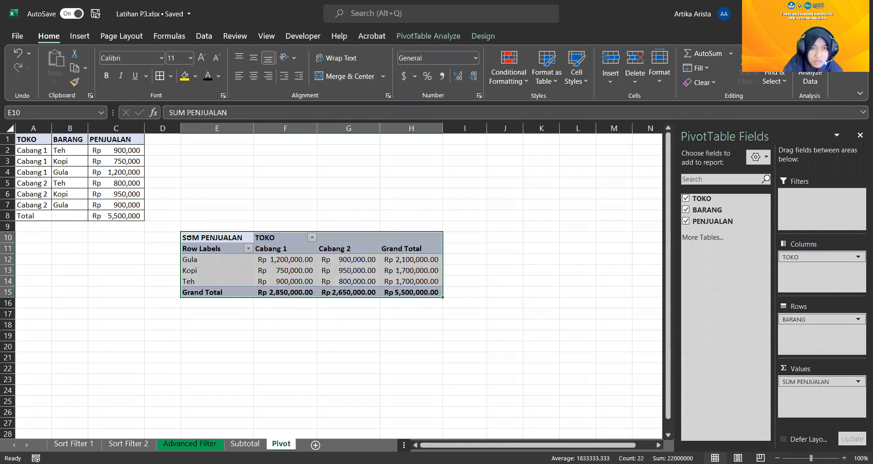
click(78, 36)
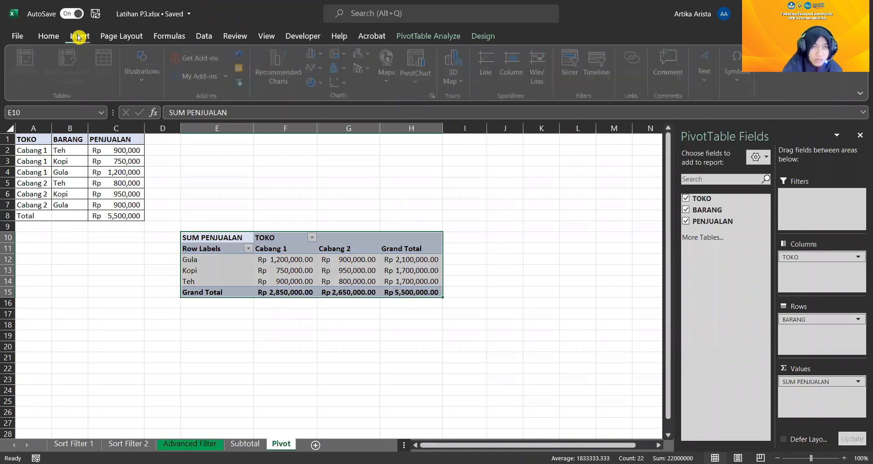
click(418, 60)
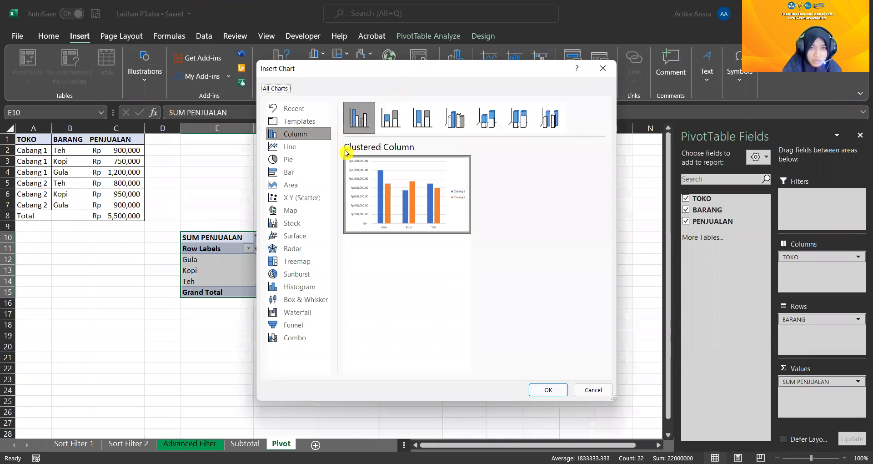
mouse_move(370, 159)
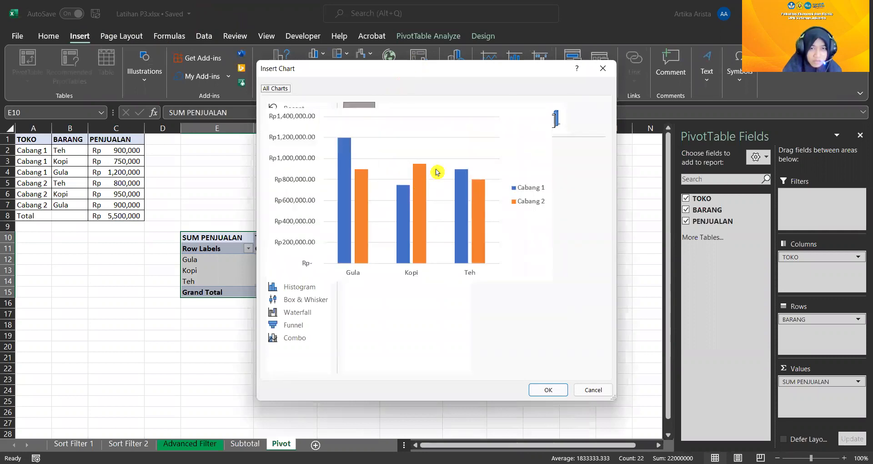
click(556, 390)
drag(363, 197, 571, 237)
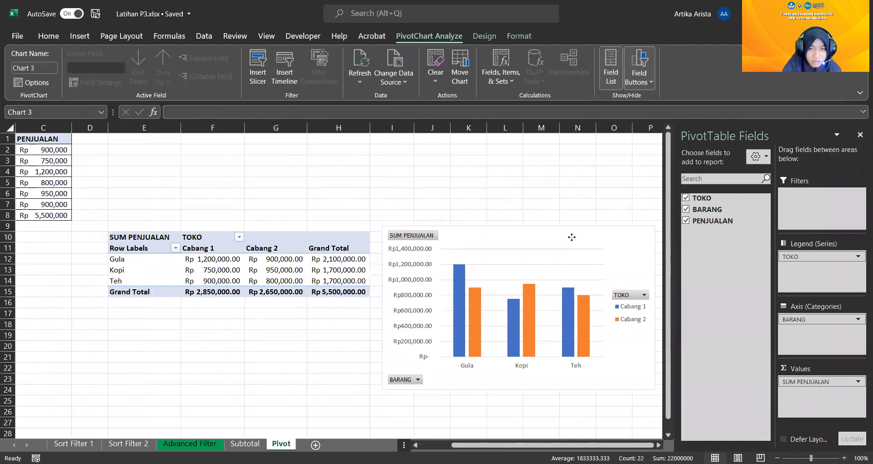
Examine the PivotChart and the chart styles, quick layouts and color palettes offered for it
click(464, 273)
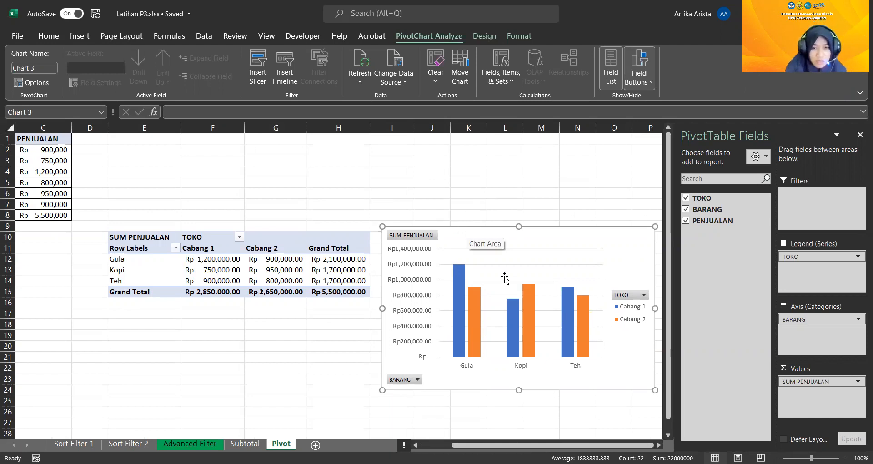
drag(514, 444, 471, 447)
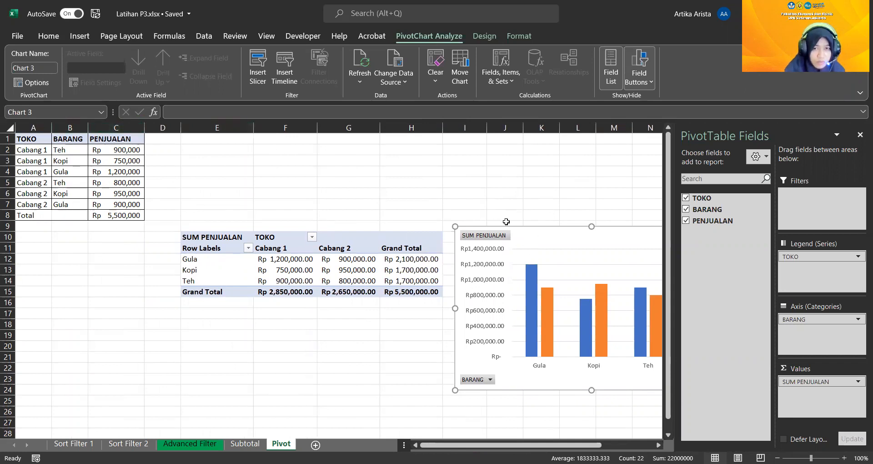
drag(516, 445, 568, 444)
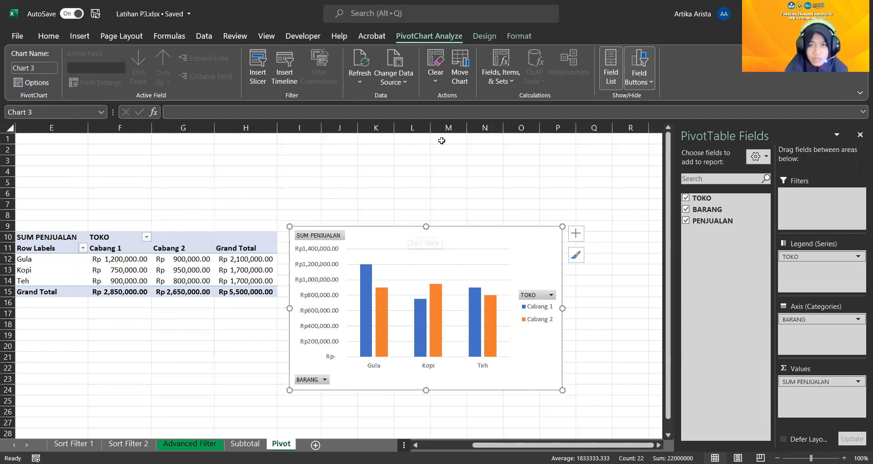
click(485, 36)
click(452, 35)
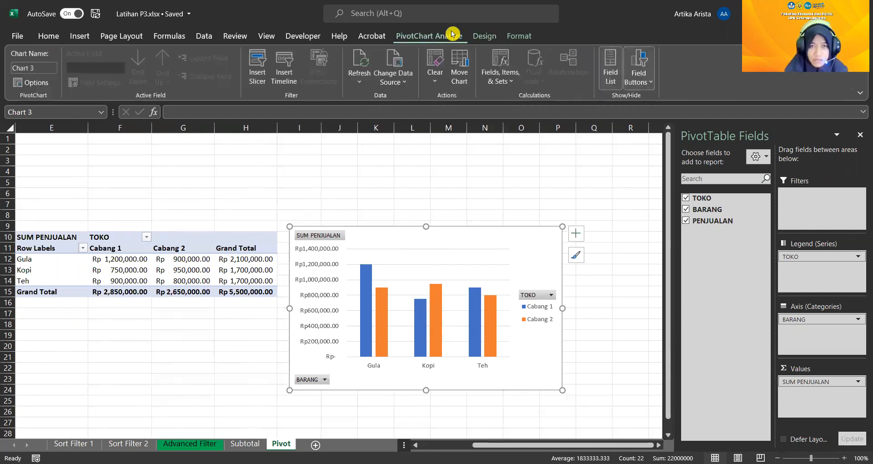
click(514, 35)
click(487, 36)
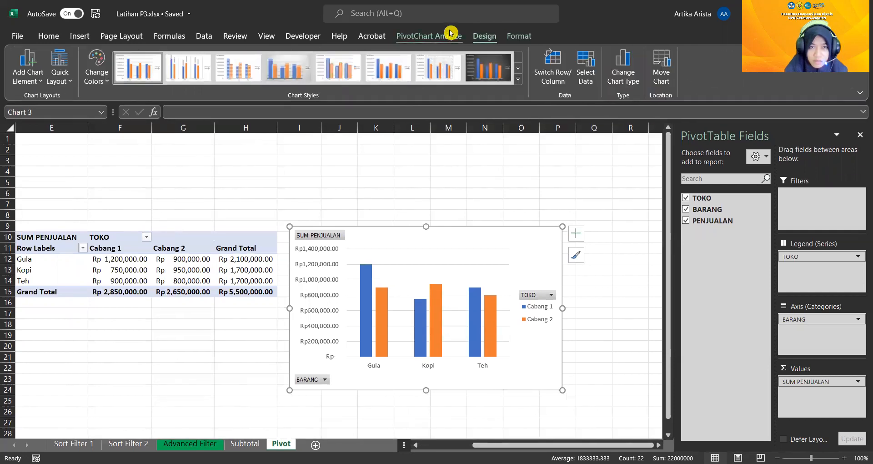
click(520, 81)
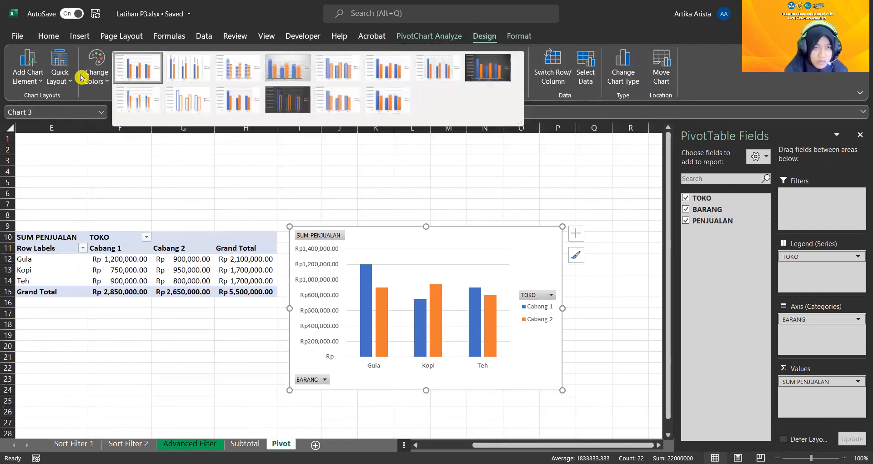
click(60, 77)
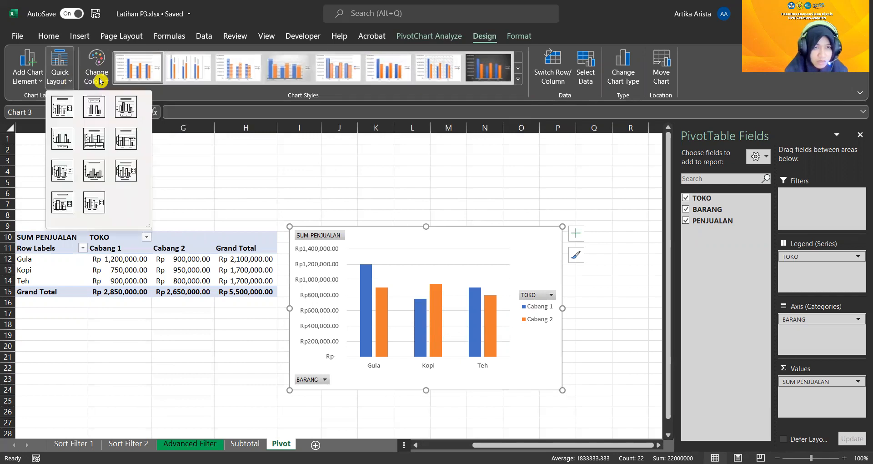
click(97, 73)
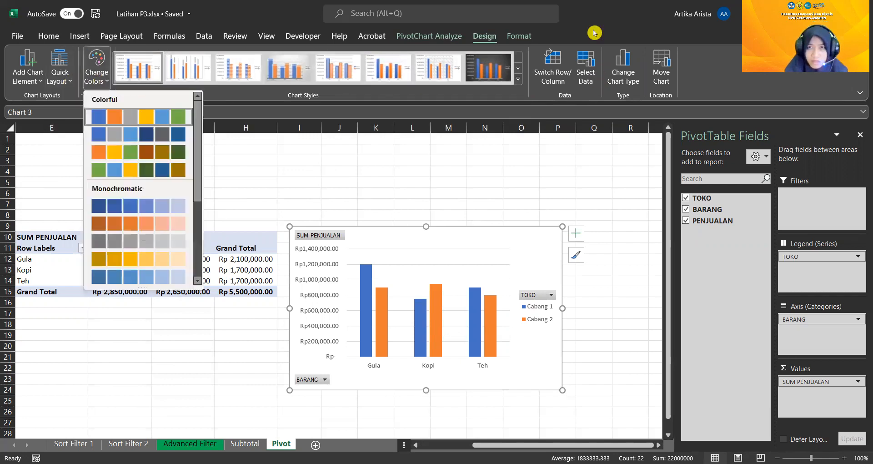
click(593, 33)
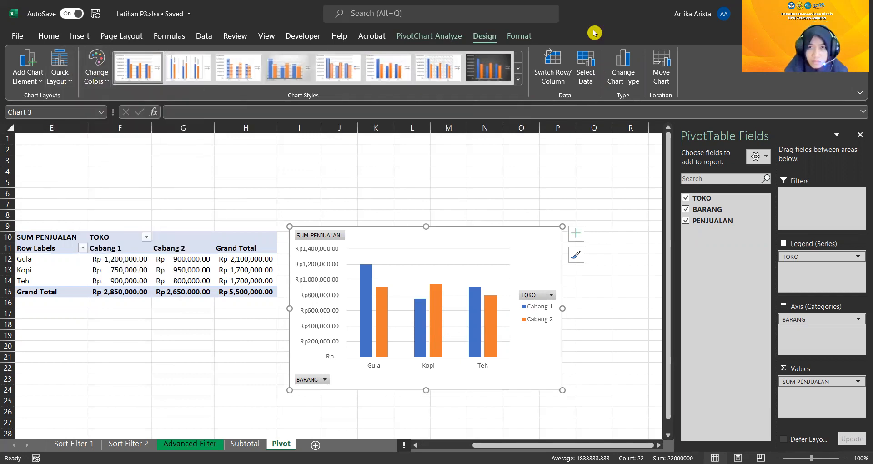
Change the PivotChart's type from Clustered Column to Line
click(631, 80)
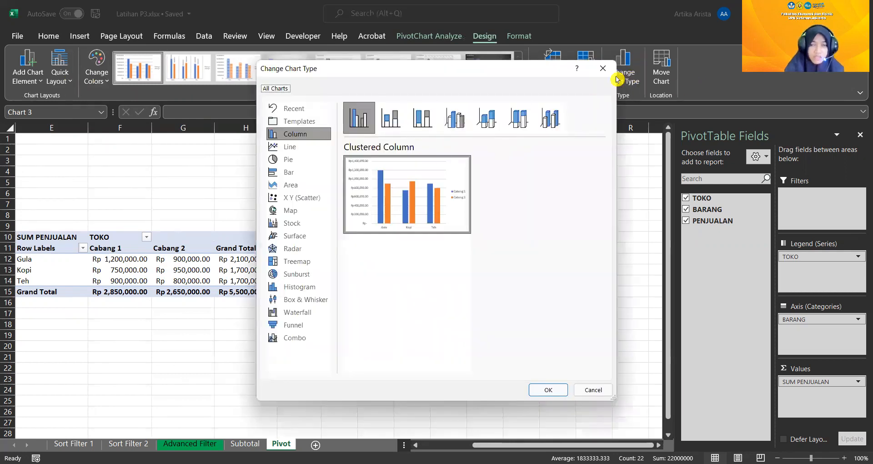
click(286, 149)
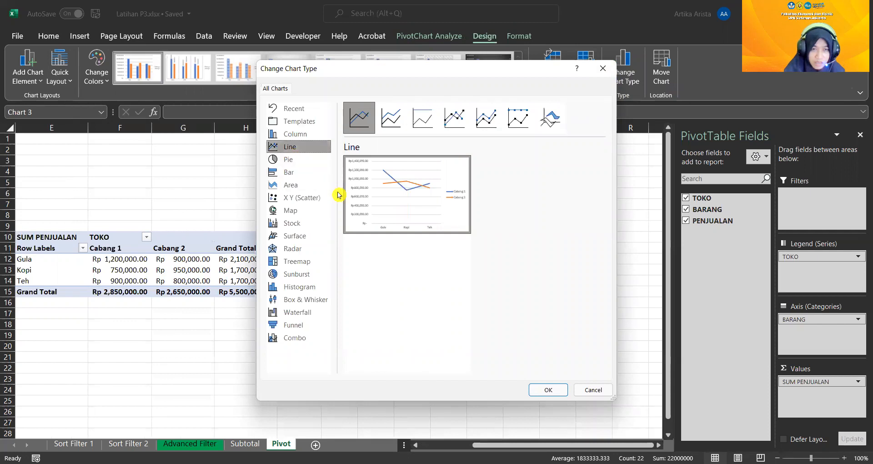
mouse_move(378, 198)
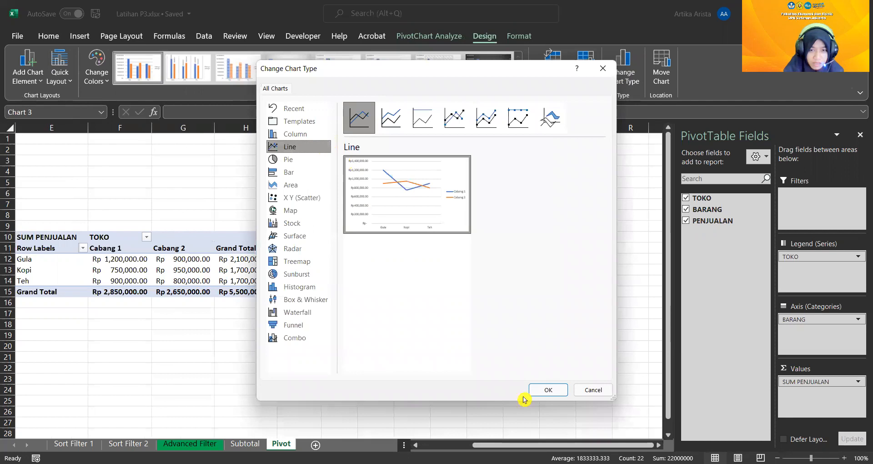
click(539, 394)
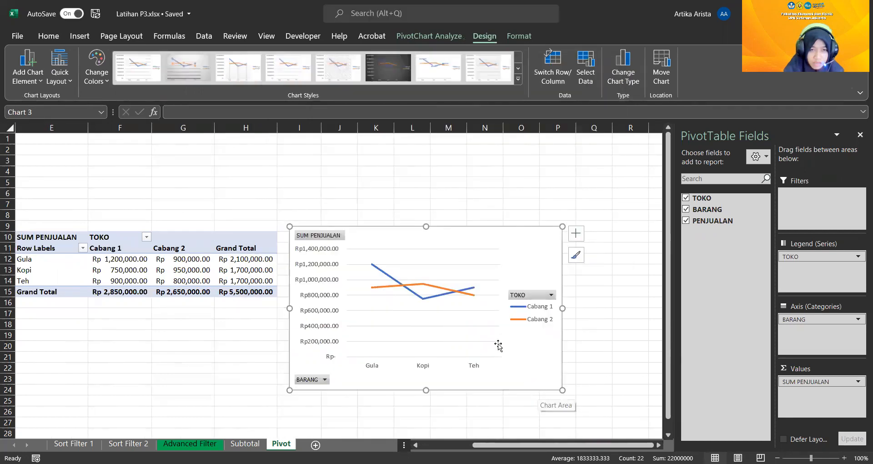